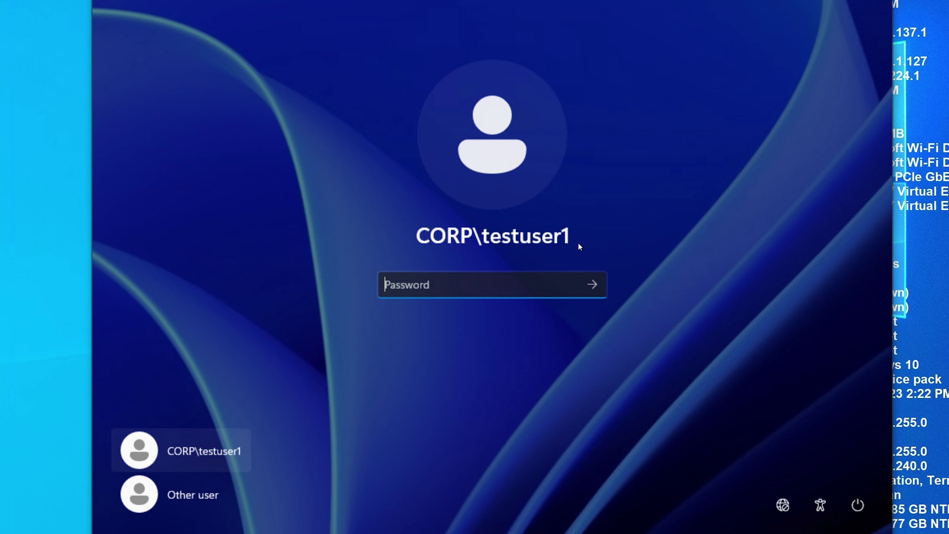
Finish signing in, then launch Active Directory Users and Computers from Windows Administrative Tools
key("Return")
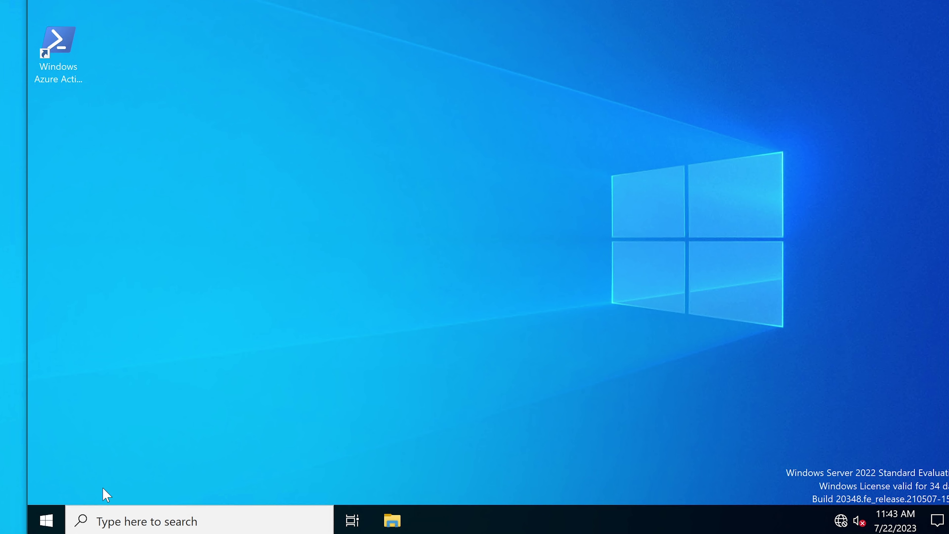
left_click(45, 519)
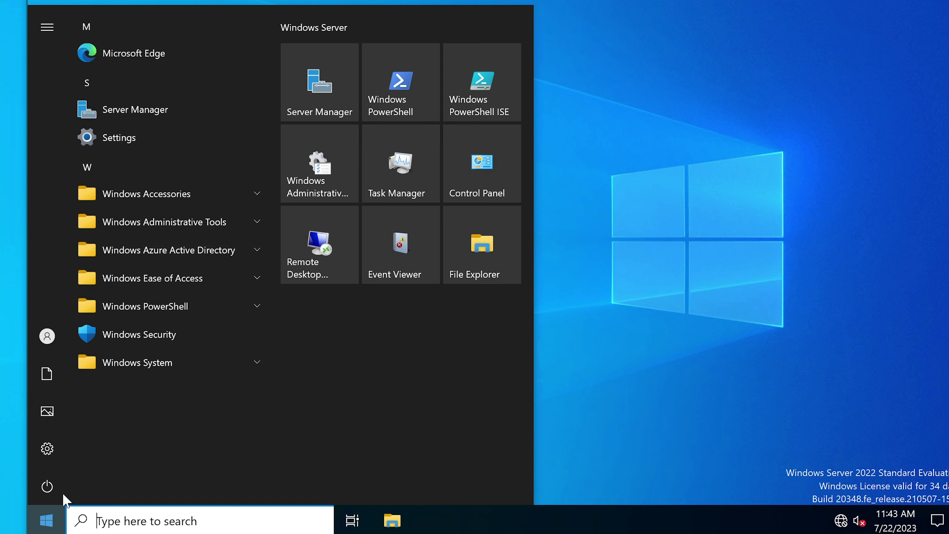
left_click(169, 225)
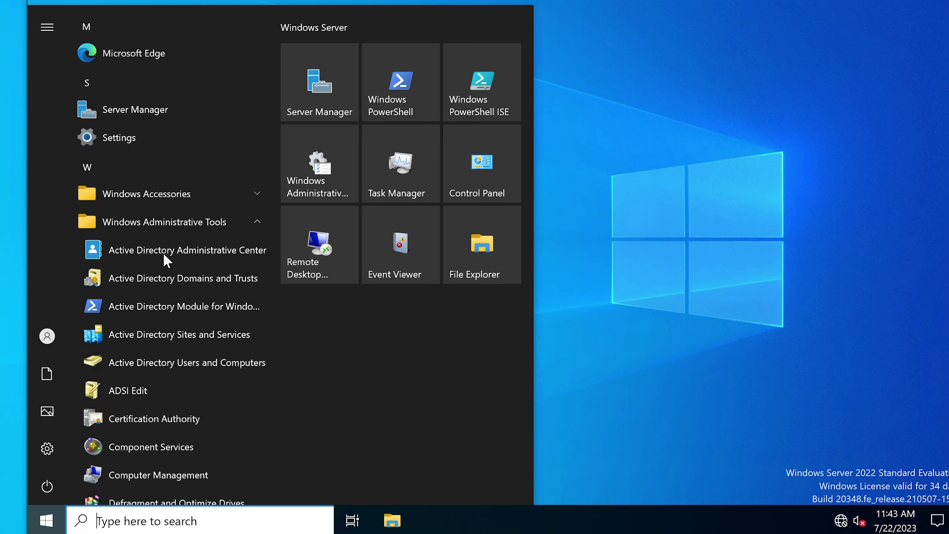
scroll(153, 375, "down", 3)
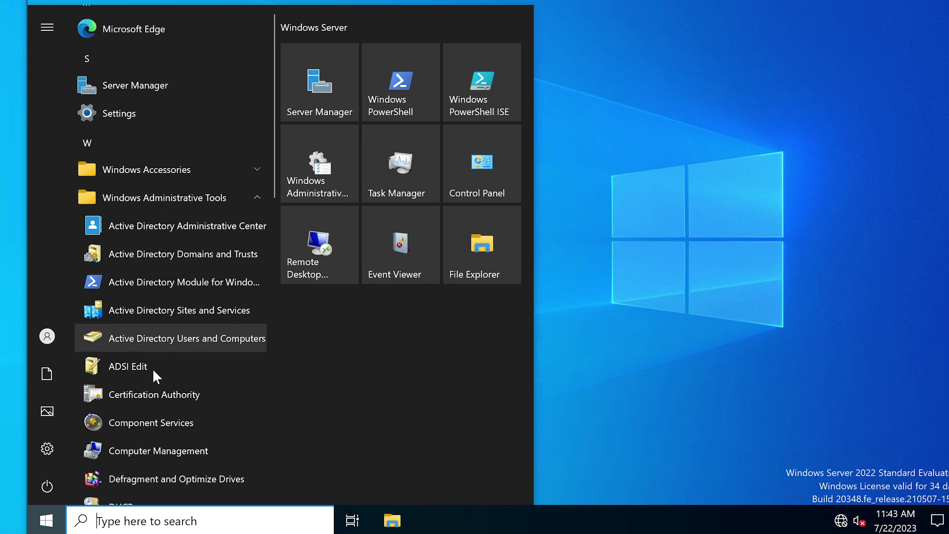
left_click(167, 288)
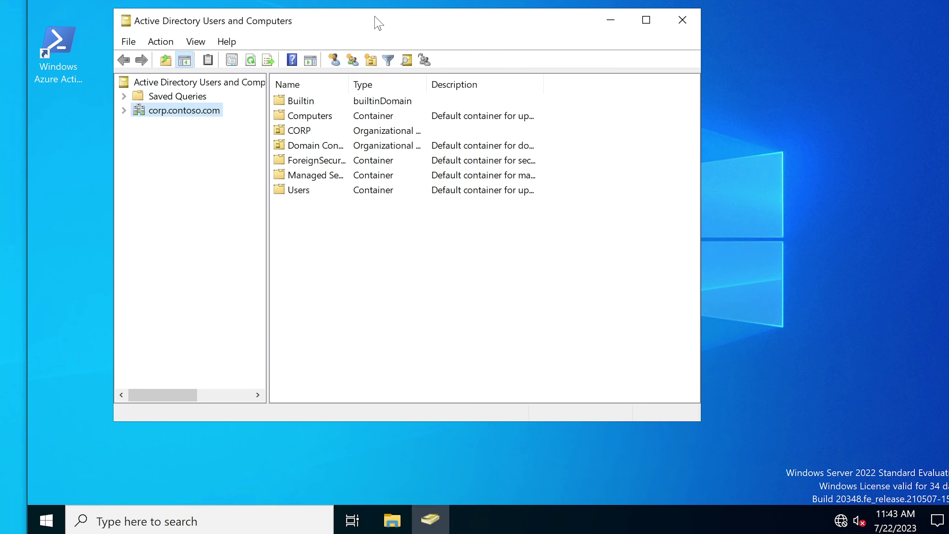
Expand corp.contoso.com and its CORP OU to show Administrators, GROUPS, SERVICE ACCOUNTS and USERS
left_click_drag(378, 22, 418, 35)
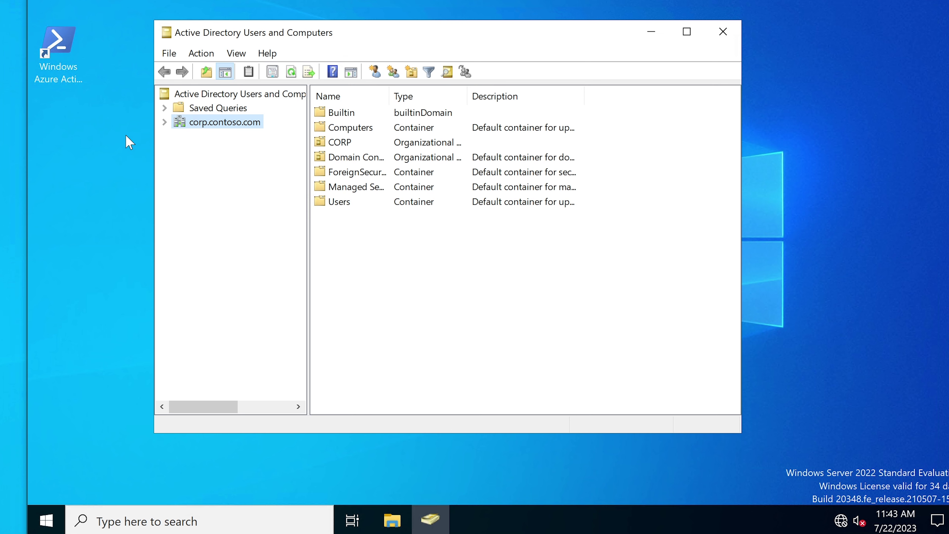
left_click(164, 123)
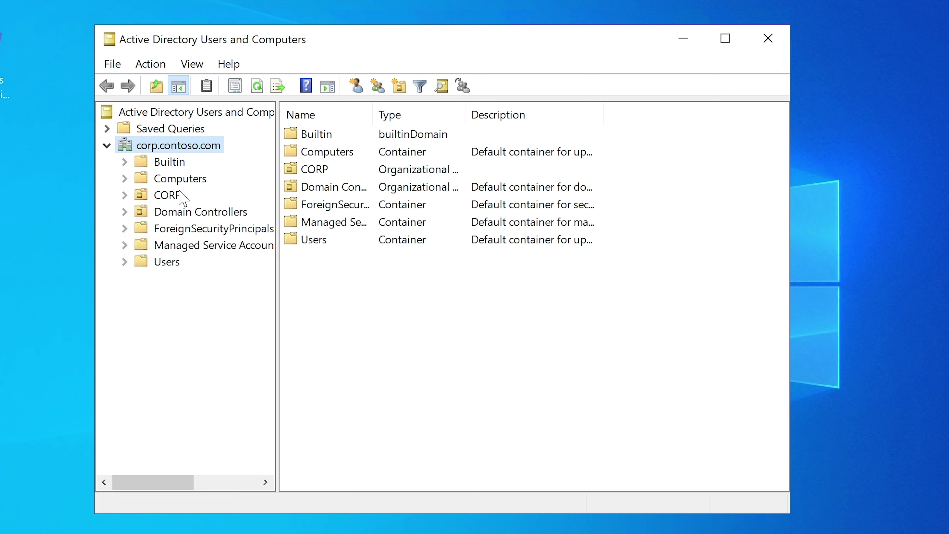
left_click(163, 196)
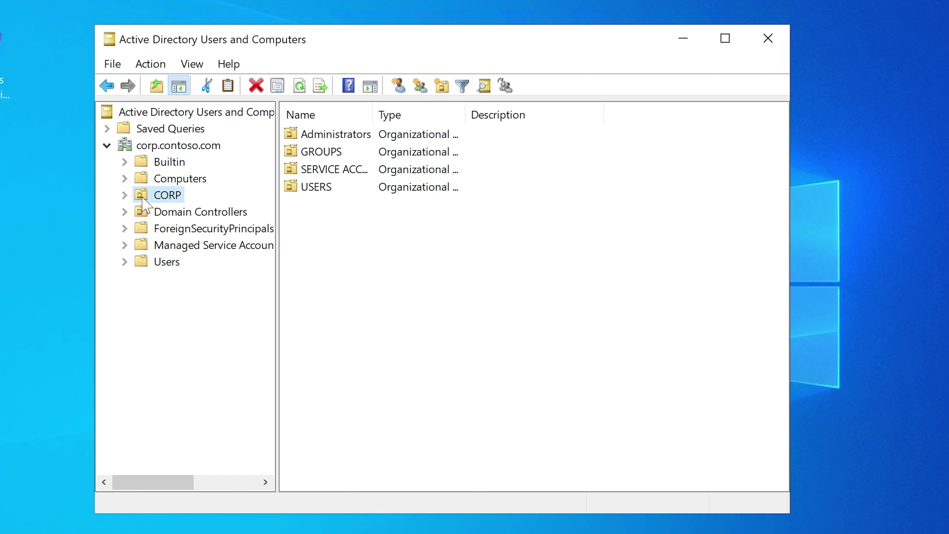
left_click(125, 195)
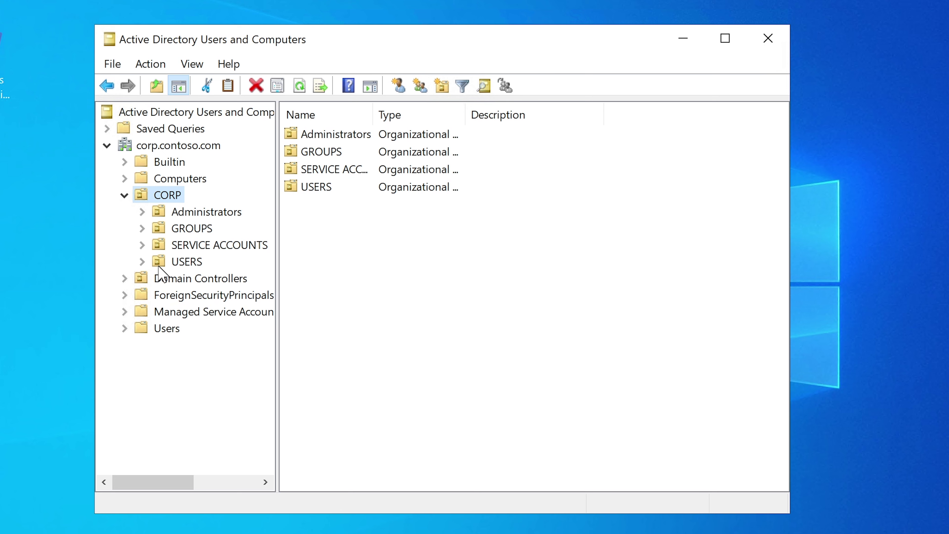
Look through TestUser1 to TestUser4 in CORP's USERS OU, then minimise the console
left_click(183, 263)
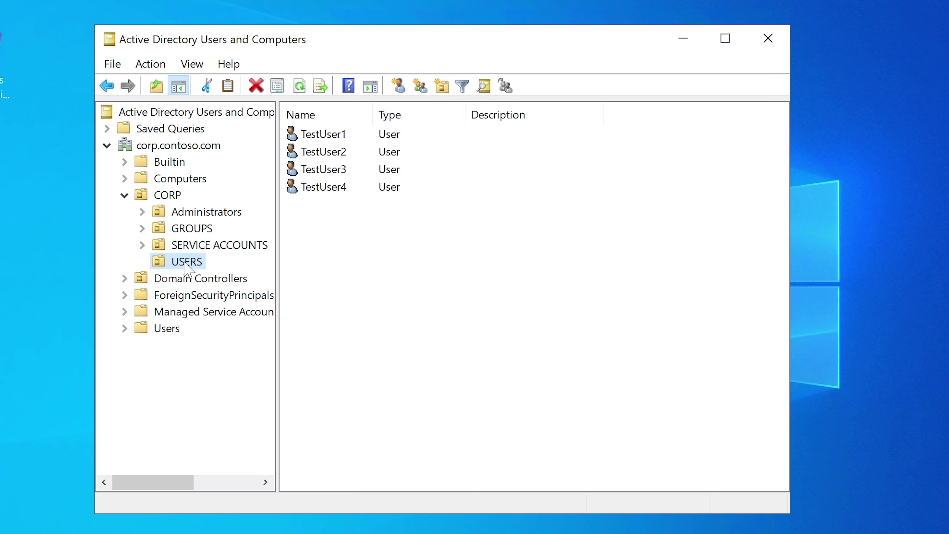
left_click(338, 138)
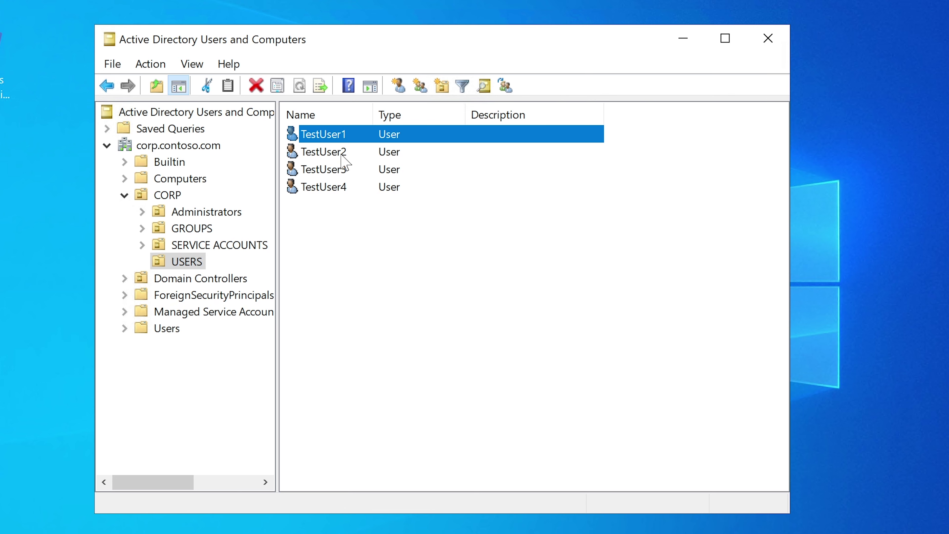
left_click(341, 155)
left_click(333, 172)
left_click(334, 188)
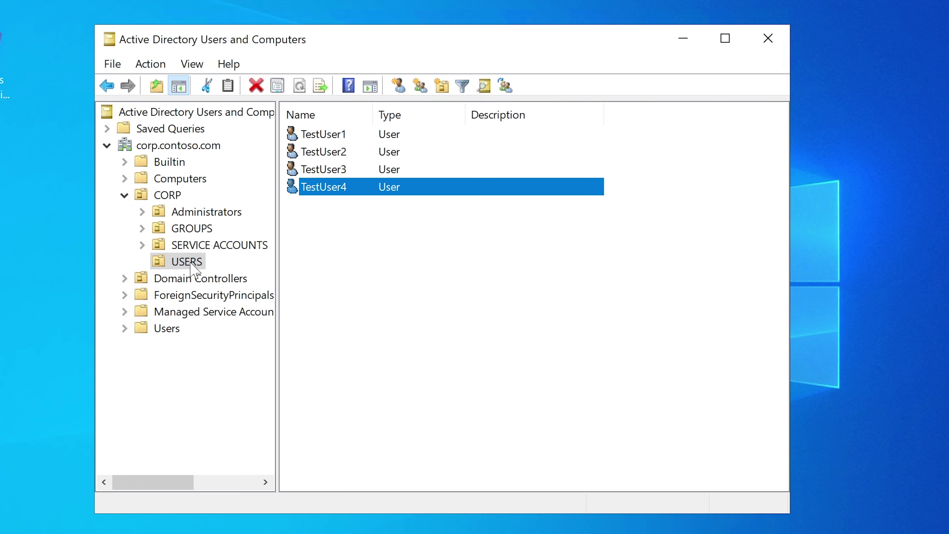
left_click(334, 135)
left_click(329, 153)
left_click(329, 170)
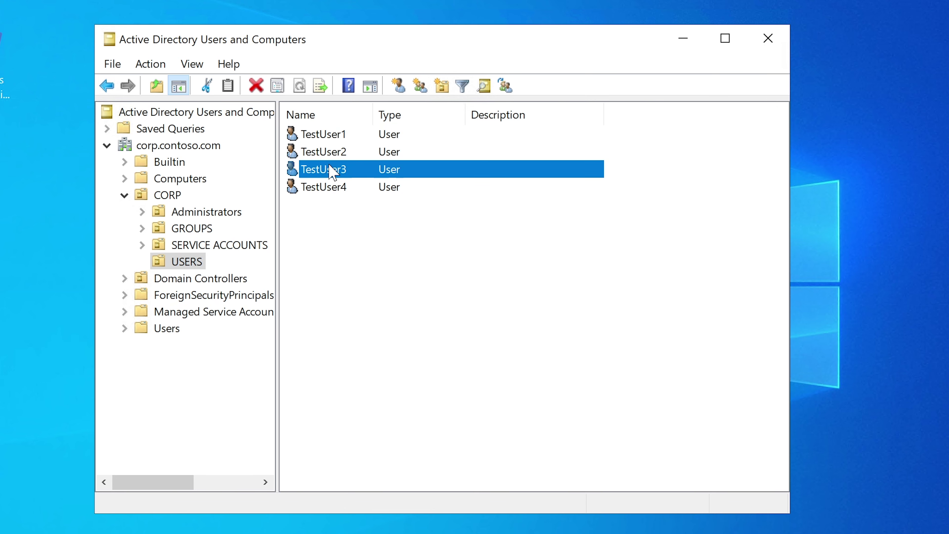
left_click(329, 187)
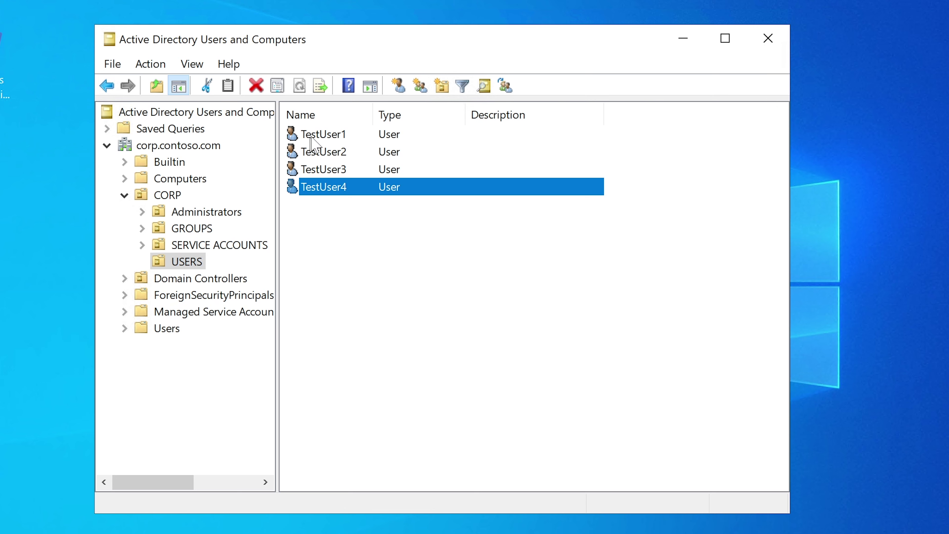
left_click(329, 135)
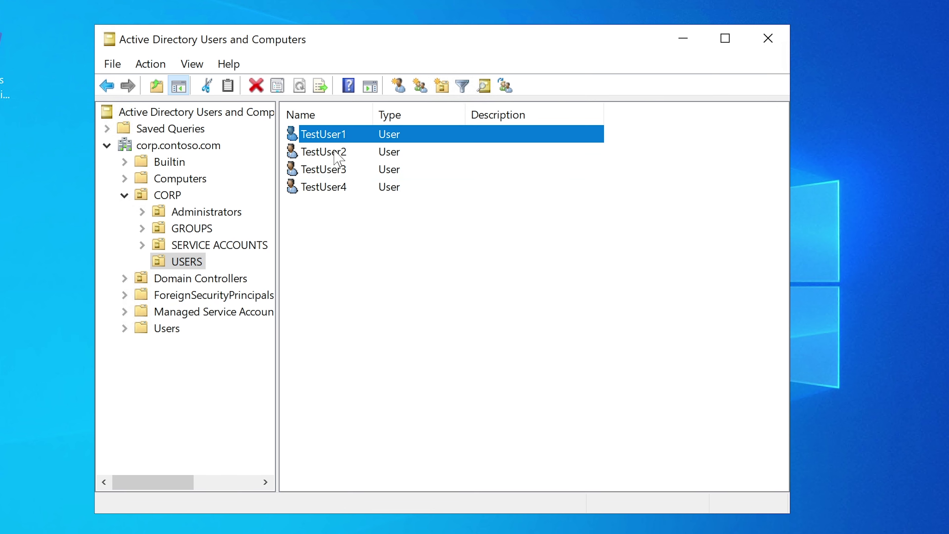
left_click(336, 187)
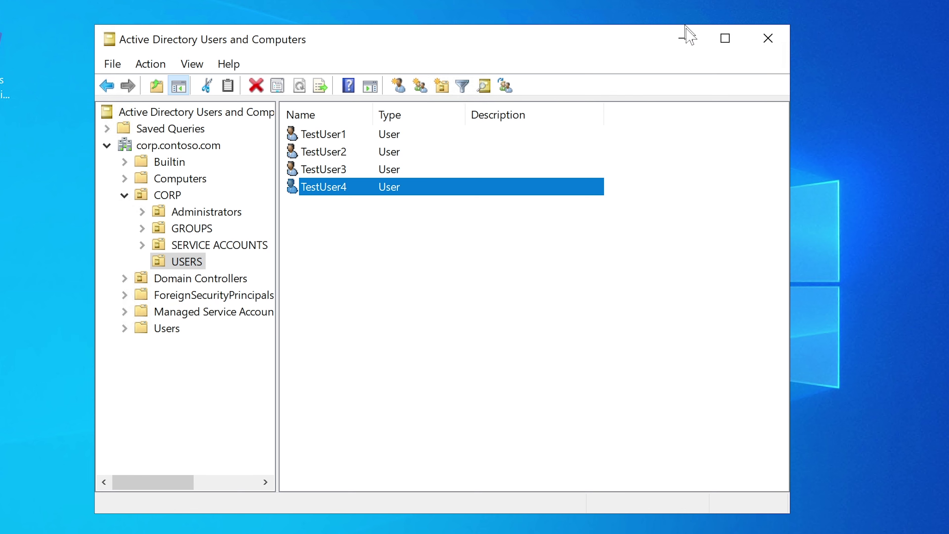
left_click(694, 38)
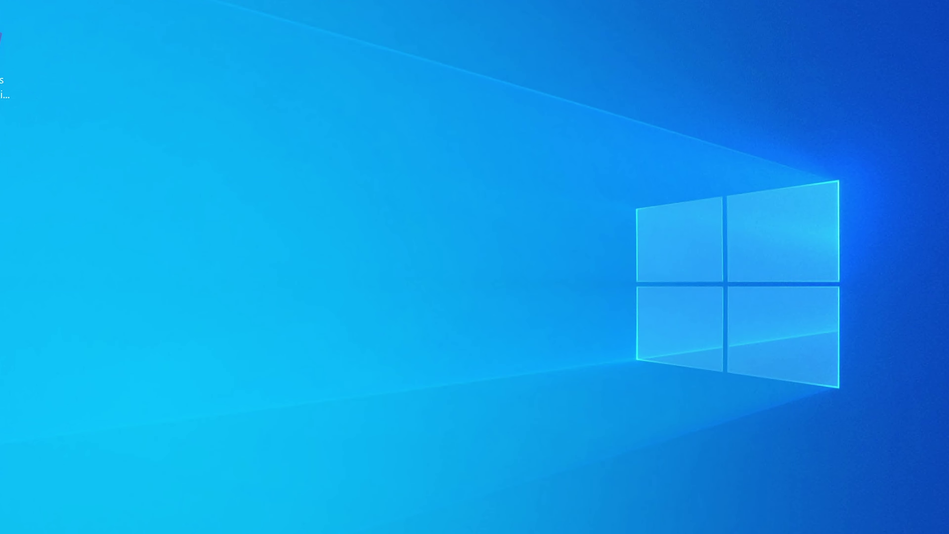
Launch Group Policy Management from Windows Administrative Tools in the Start menu
key("super")
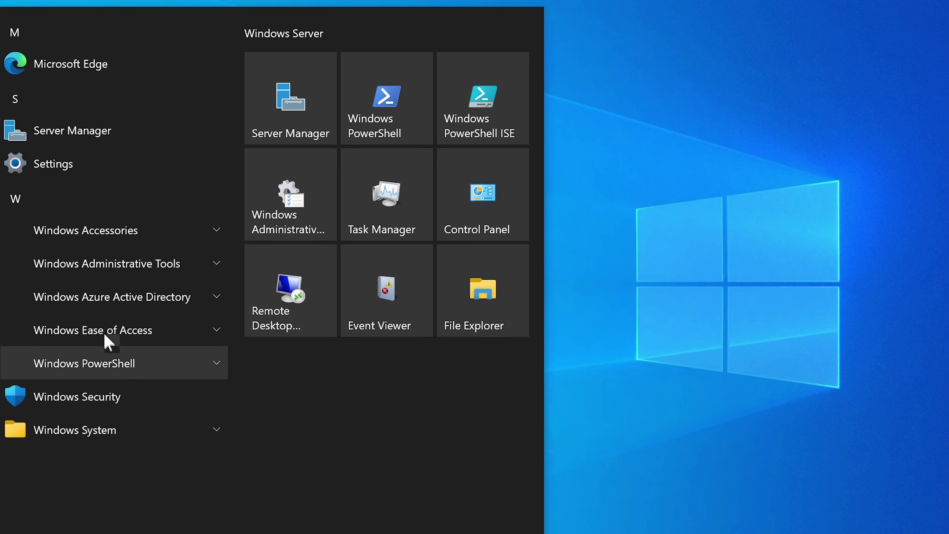
left_click(120, 273)
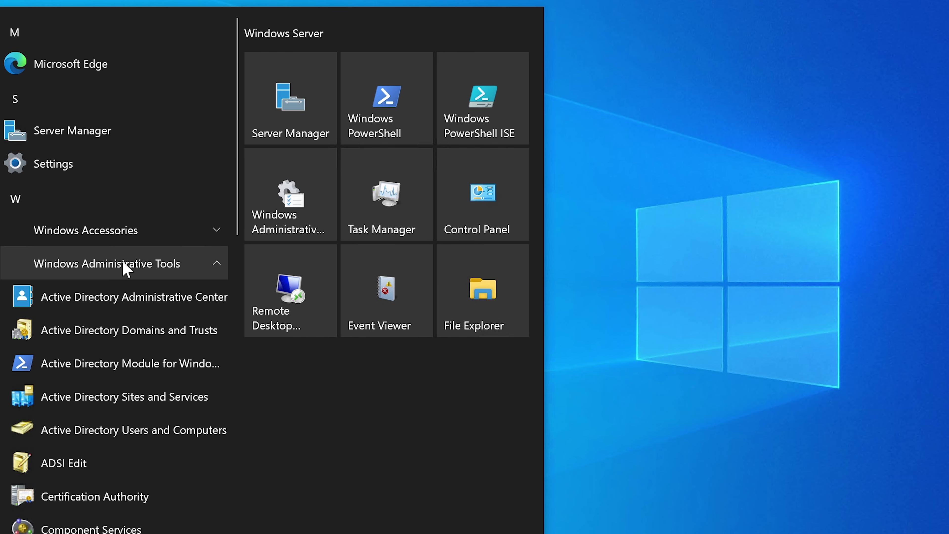
scroll(120, 318, "down", 2)
scroll(120, 317, "down", 2)
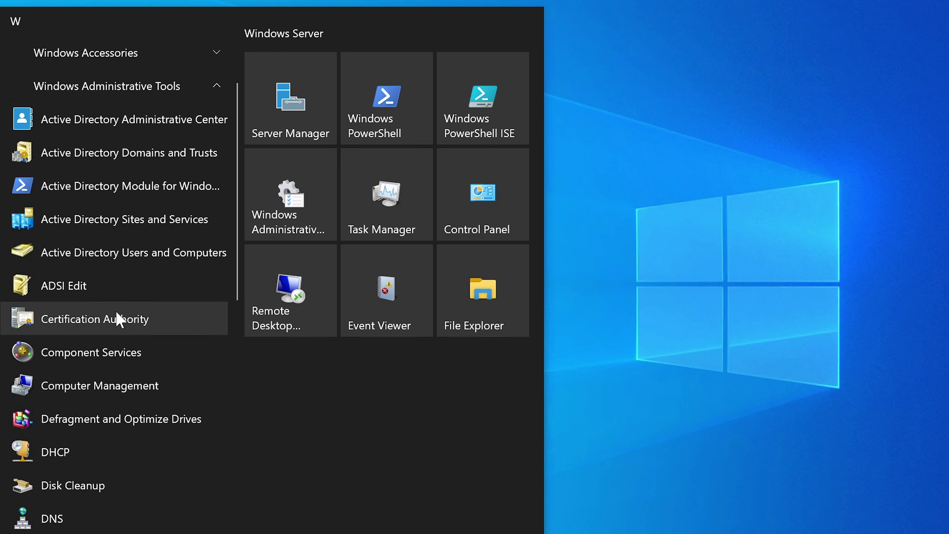
scroll(131, 347, "down", 4)
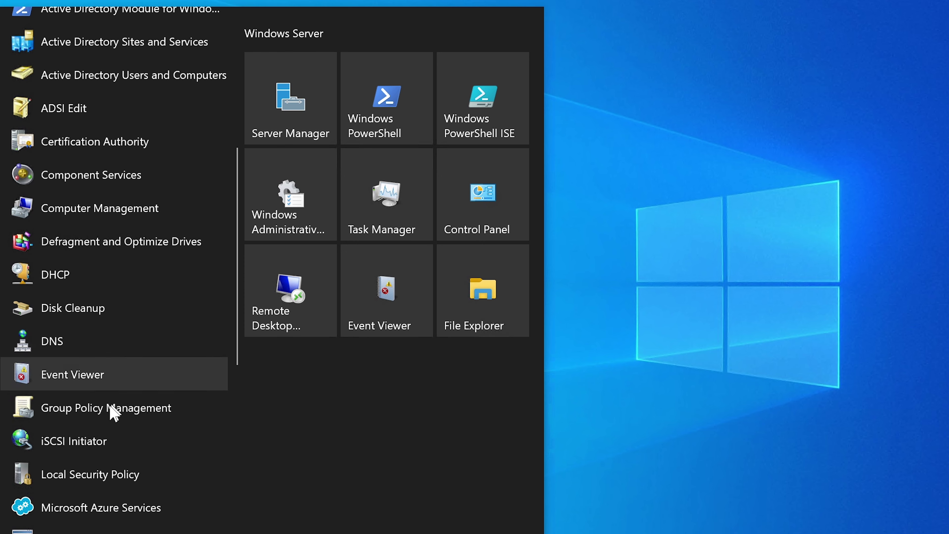
left_click(98, 412)
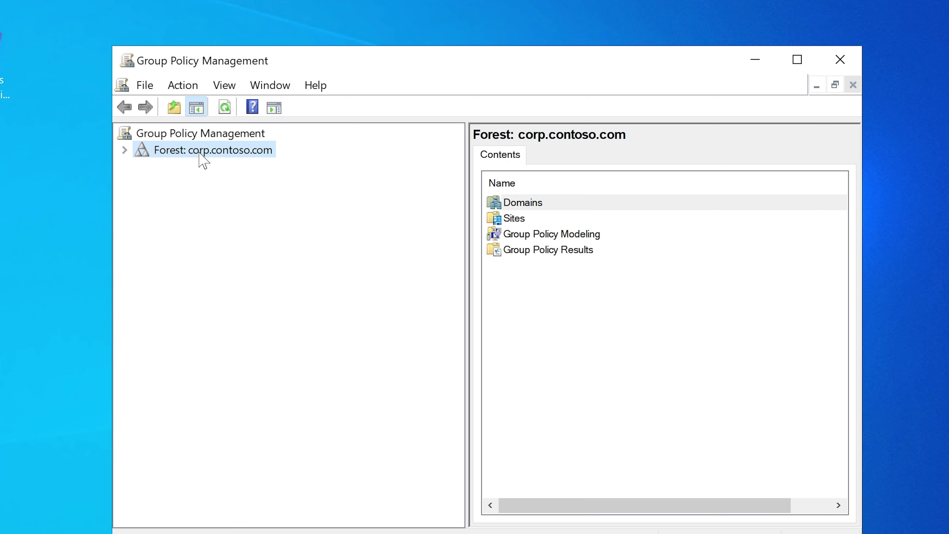
Expand Forest, Domains and corp.contoso.com, then select the Group Policy Objects node
left_click(124, 151)
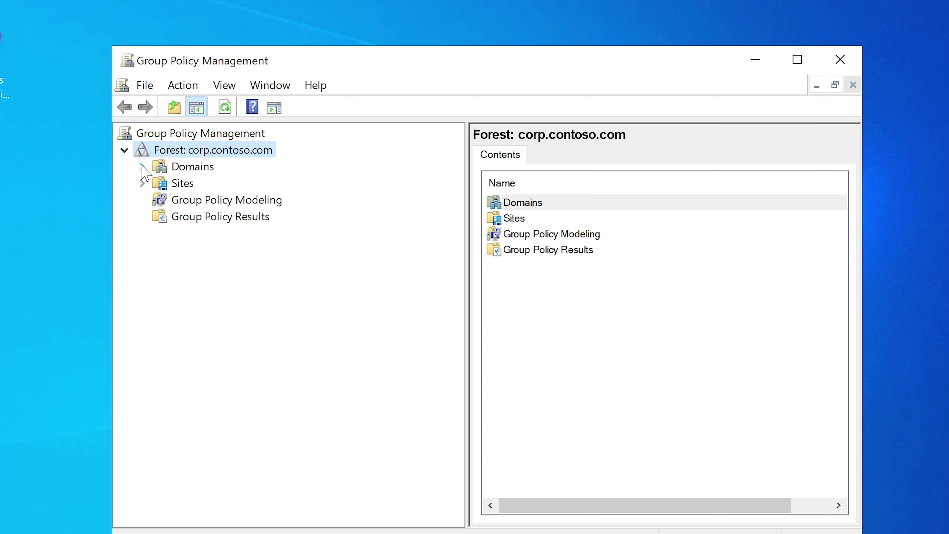
left_click(142, 167)
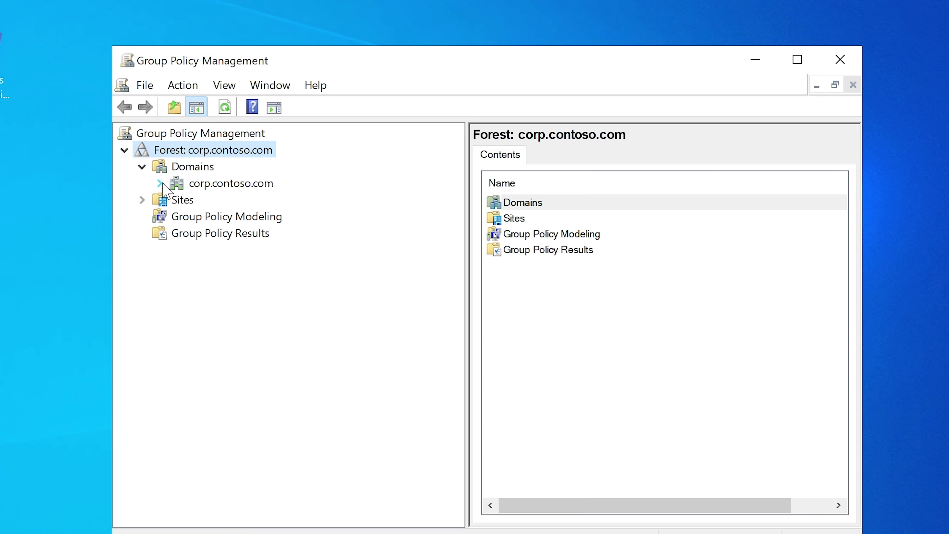
left_click(160, 183)
left_click(209, 184)
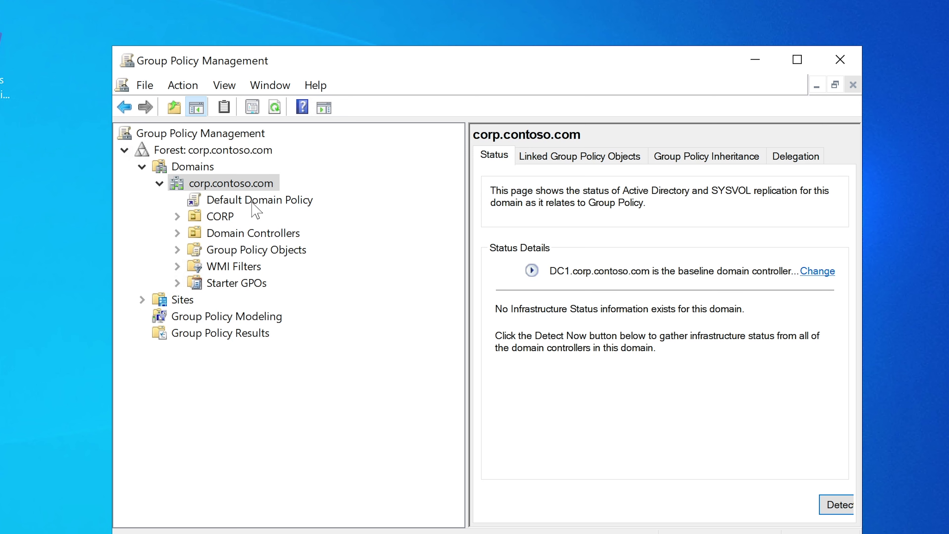
left_click(231, 251)
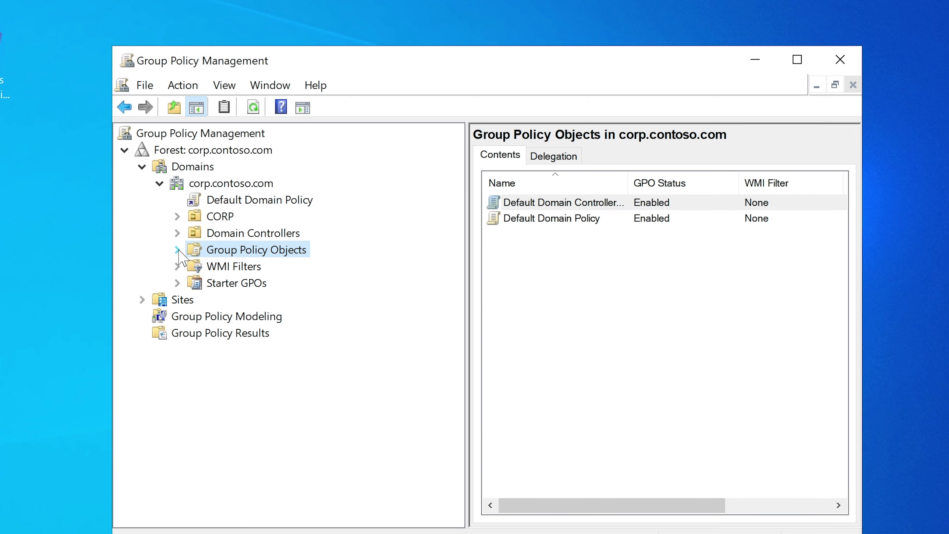
Expand Group Policy Objects to list Default Domain Controllers Policy and Default Domain Policy
left_click(178, 250)
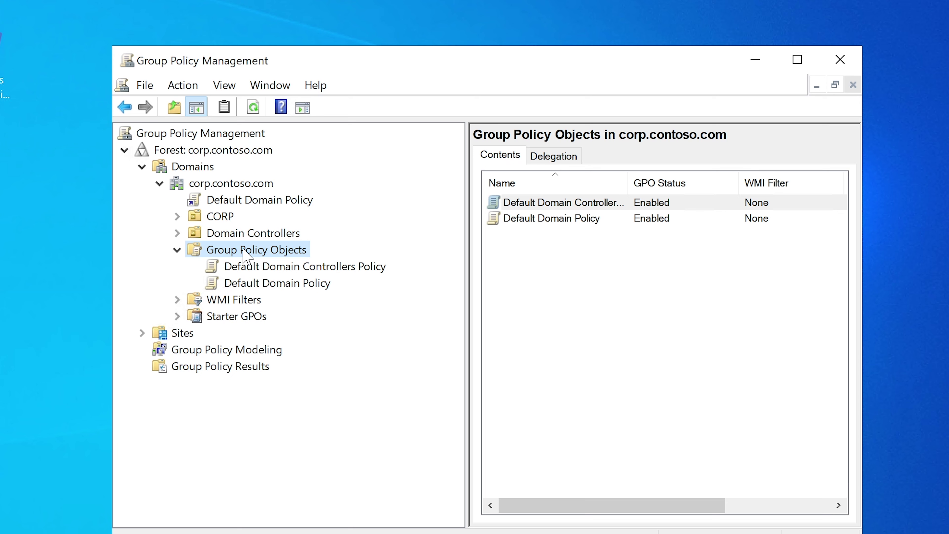
Start a new GPO under Group Policy Objects and enter 'New' as its name
right_click(244, 255)
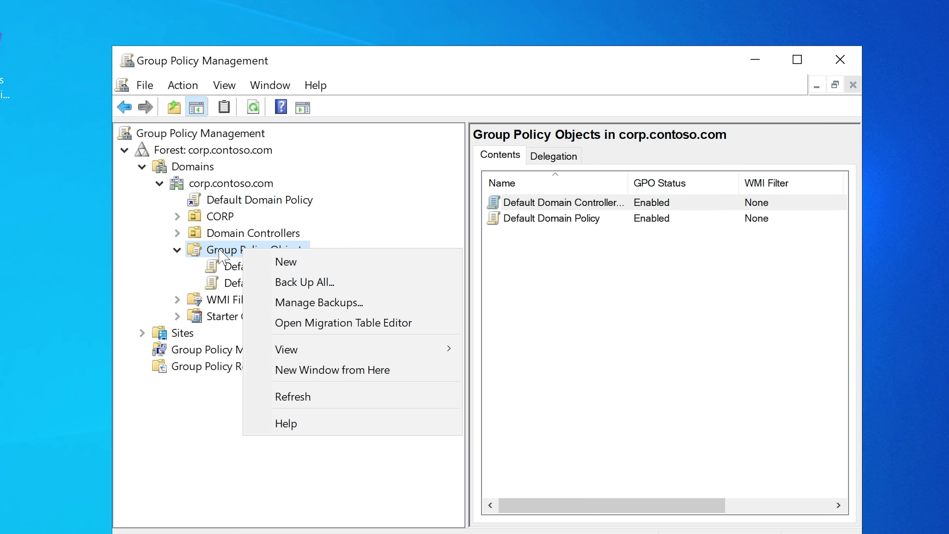
left_click(286, 263)
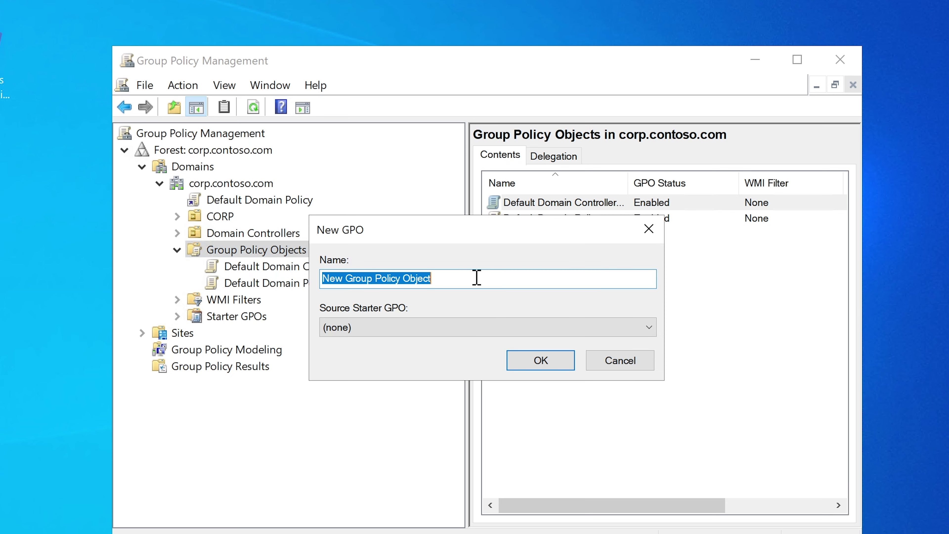
type("New")
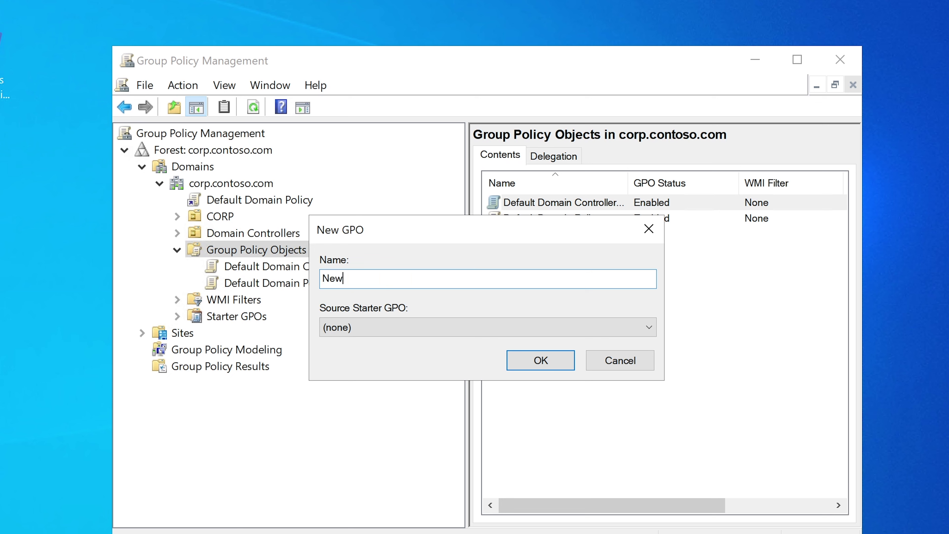
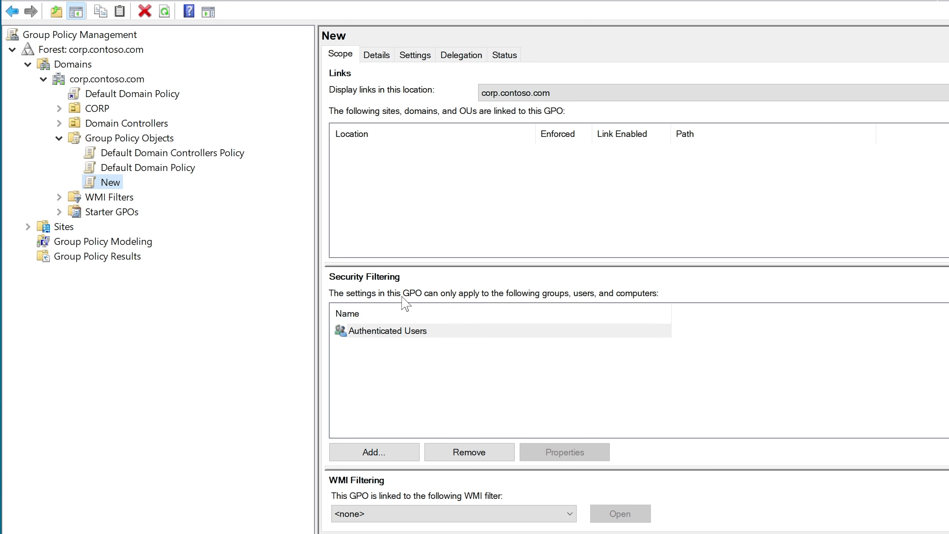
Check TestUser1 and TestUser4 in Active Directory Users and Computers, then reselect Authenticated Users in the GPO's security filtering
left_click(378, 332)
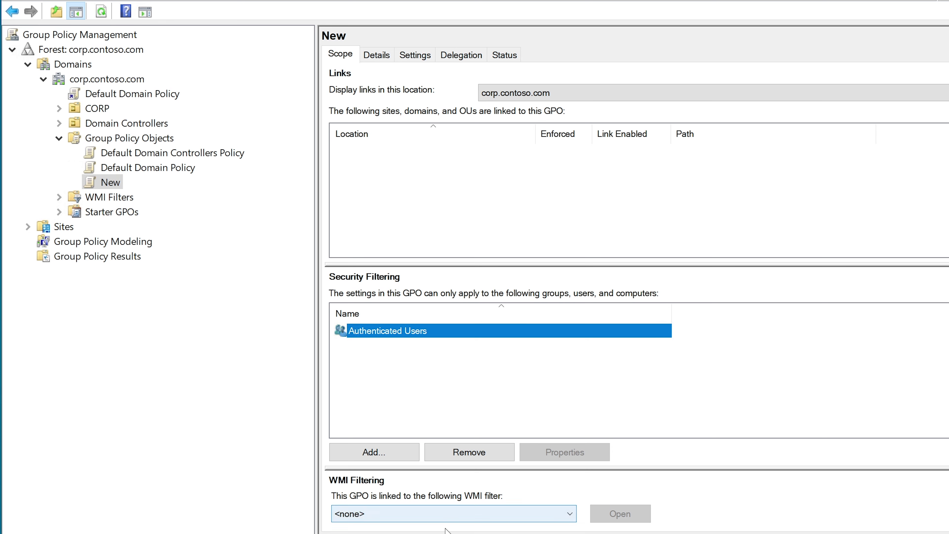
mouse_move(425, 531)
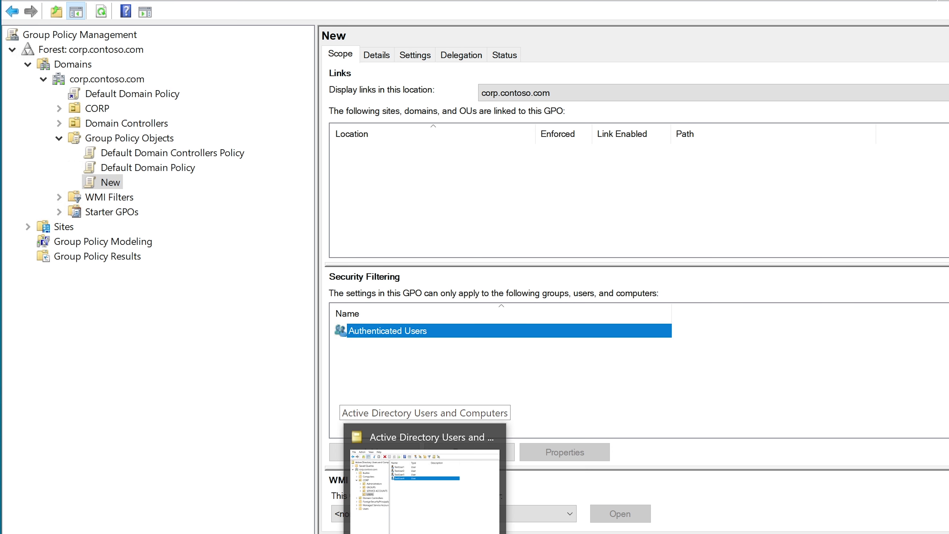
left_click(425, 486)
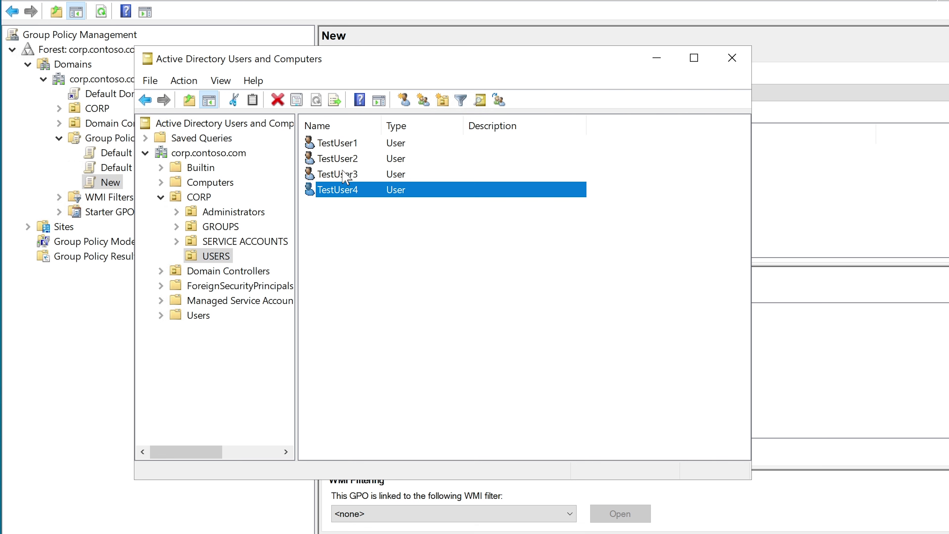
left_click(346, 146)
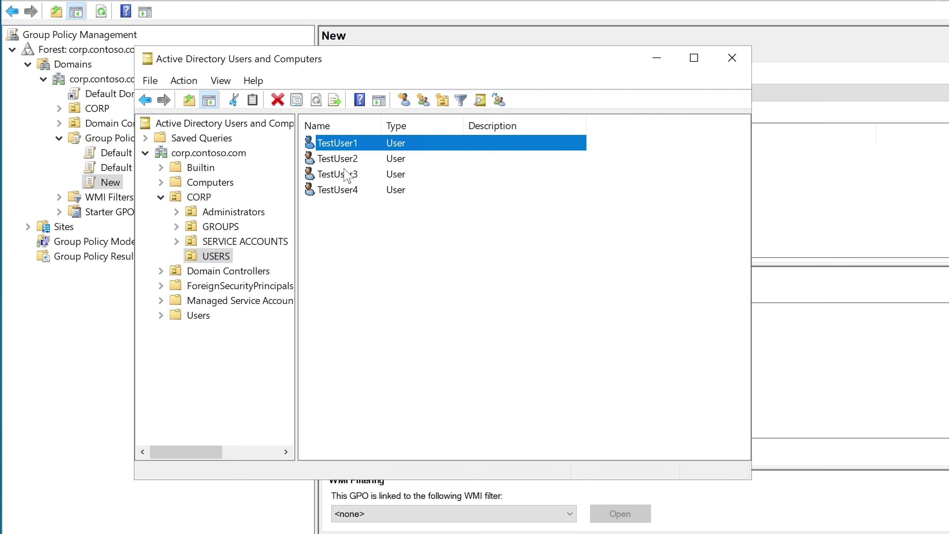
left_click(351, 193)
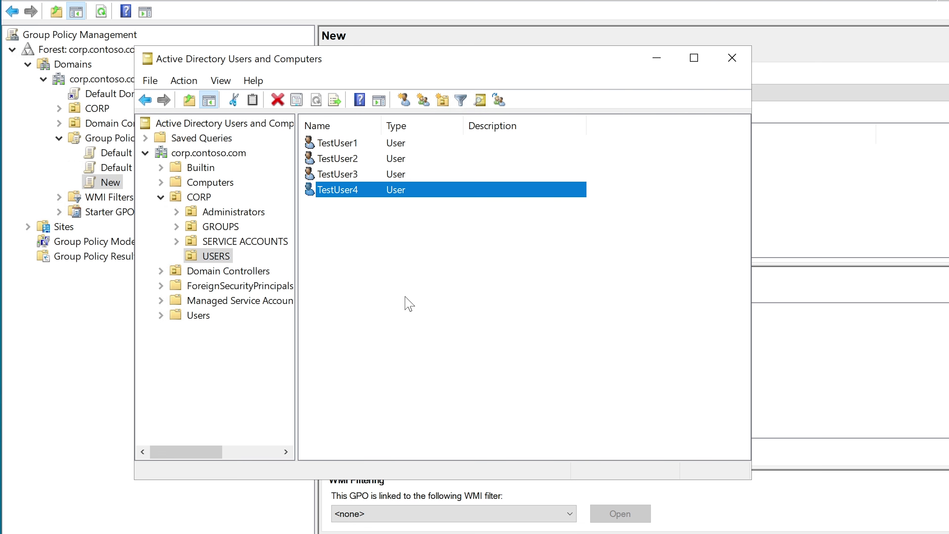
left_click(657, 58)
left_click(391, 332)
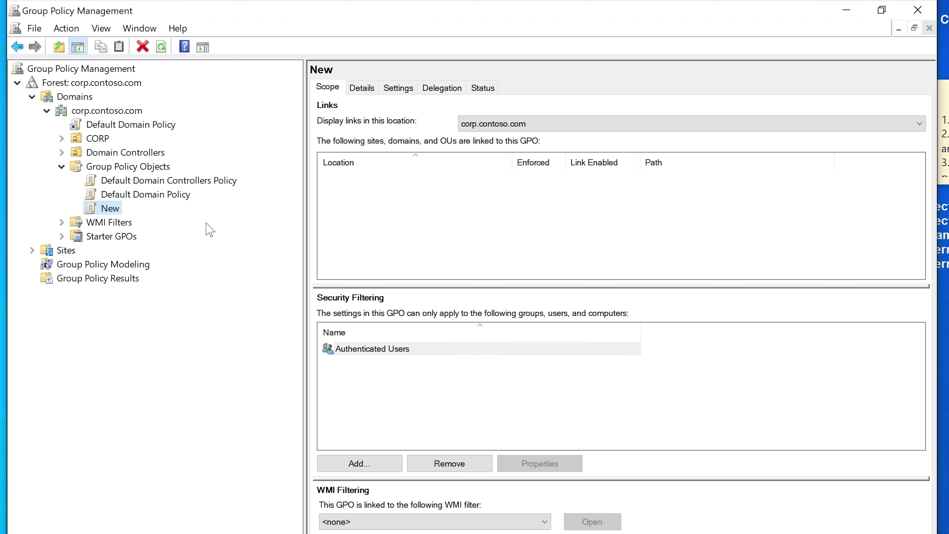
Open the New GPO in Group Policy Management Editor and position the editor window
right_click(105, 213)
left_click(124, 221)
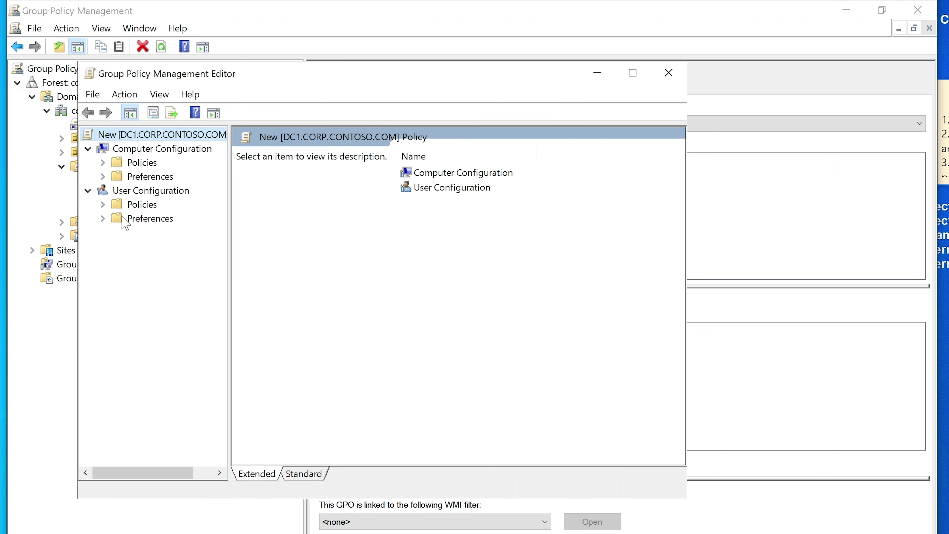
left_click(847, 9)
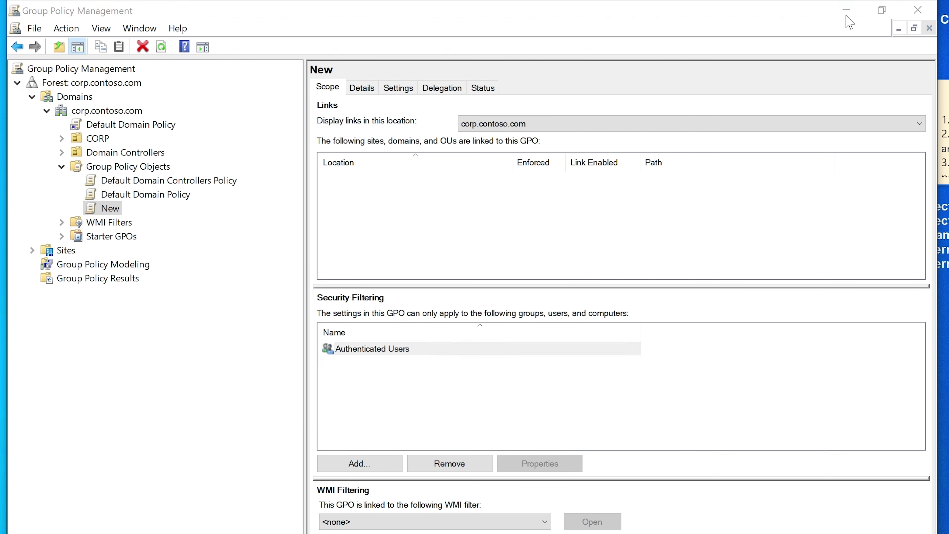
left_click_drag(187, 79, 259, 83)
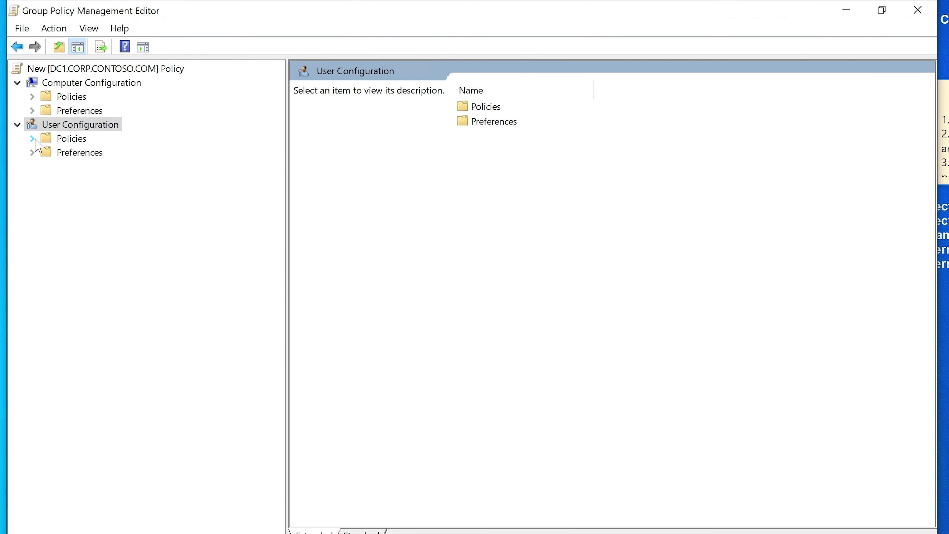
Browse to User Configuration > Policies > Administrative Templates > Start Menu and Taskbar
left_click(32, 138)
left_click(47, 180)
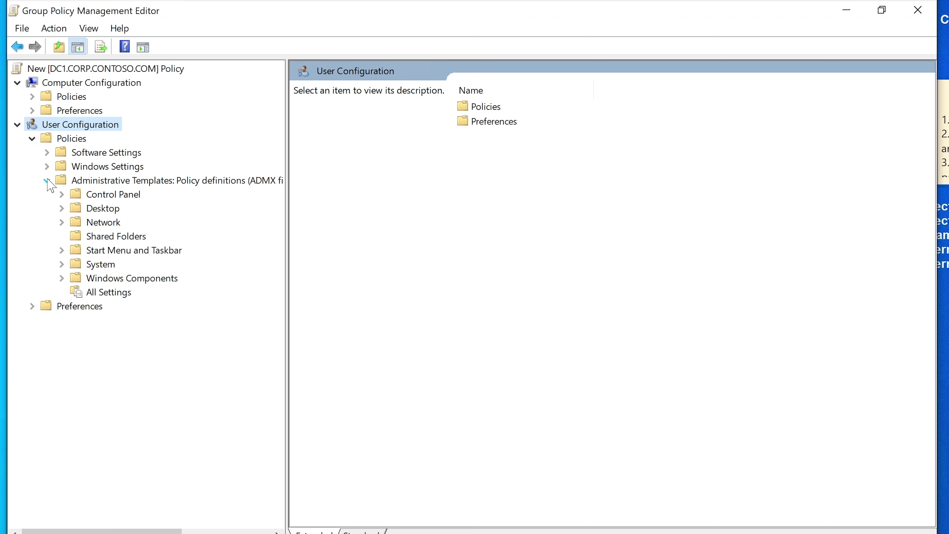
left_click(136, 183)
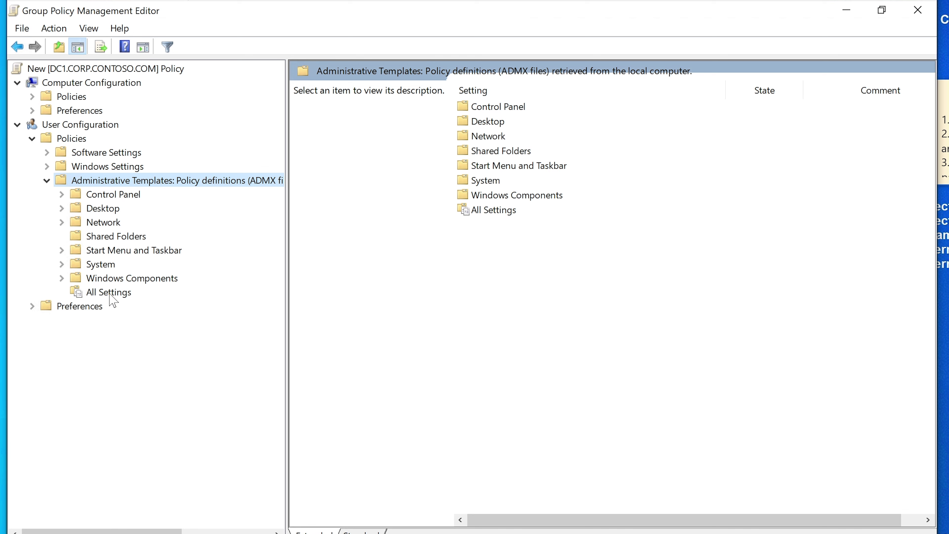
left_click(123, 251)
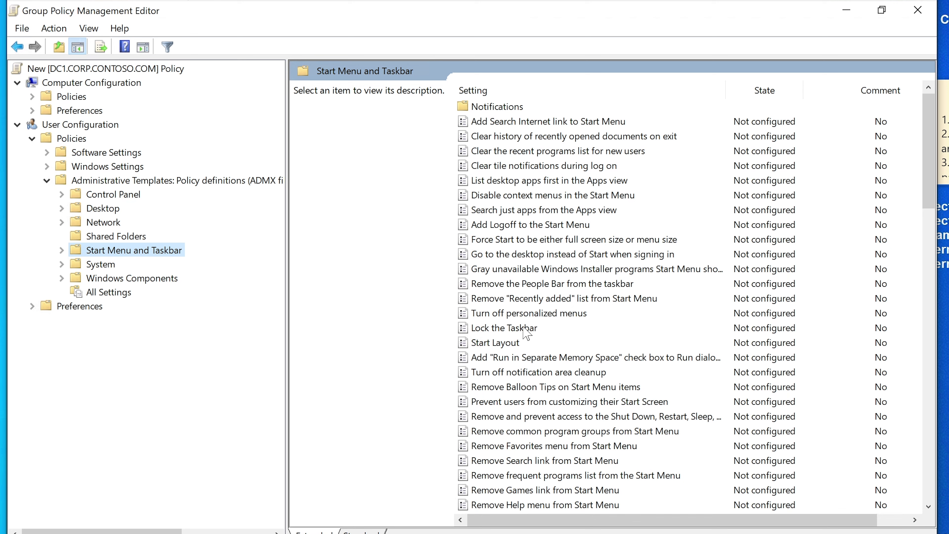
Read the descriptions of Lock the Taskbar, notification area cleanup, Balloon Tips and pinned programs list settings
left_click(526, 329)
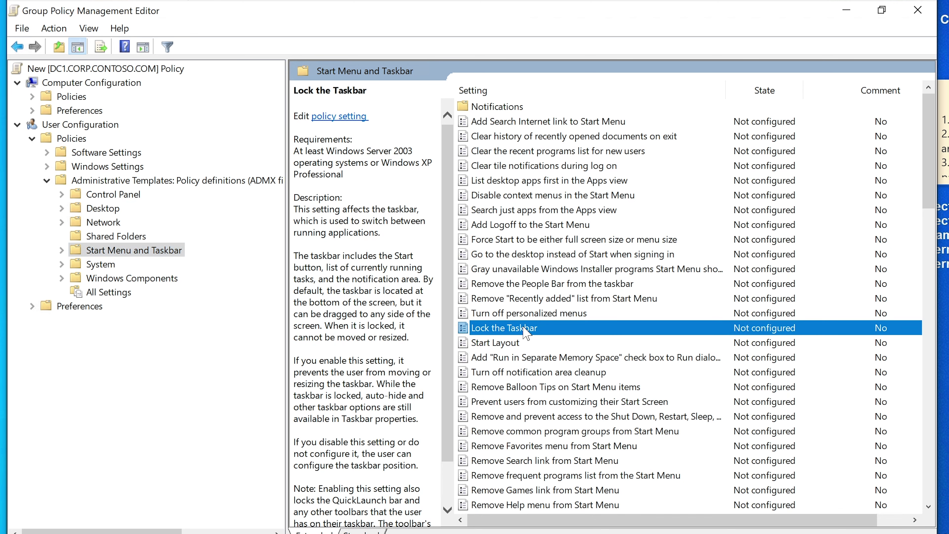
left_click(508, 374)
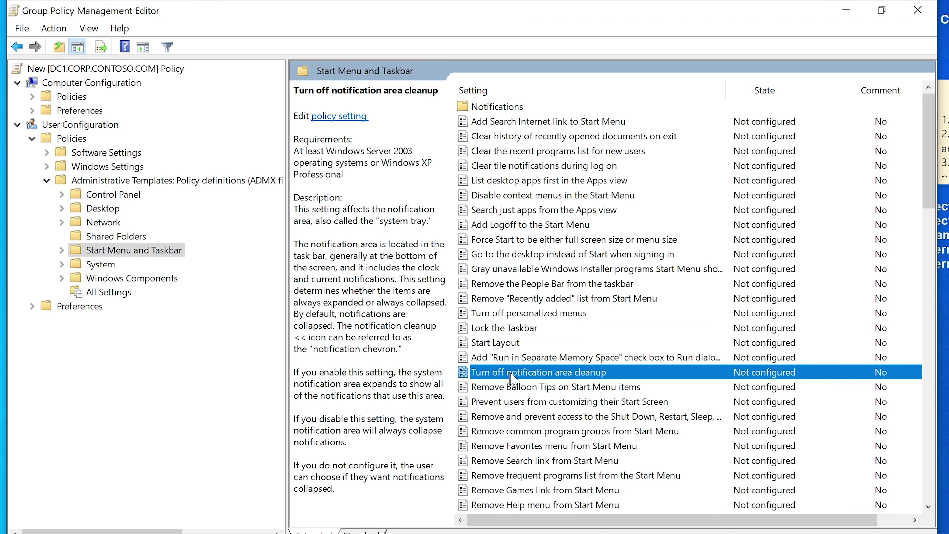
left_click(561, 388)
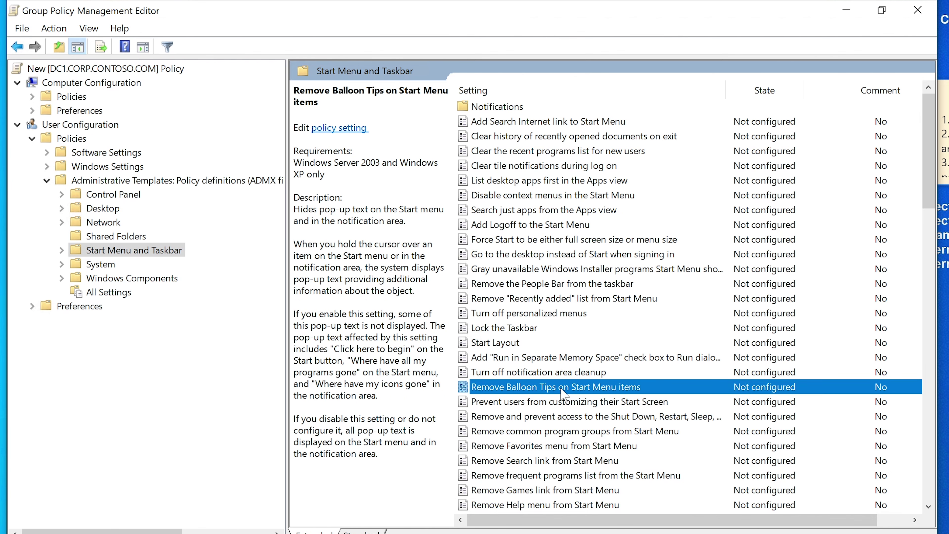
scroll(563, 392, "down", 5)
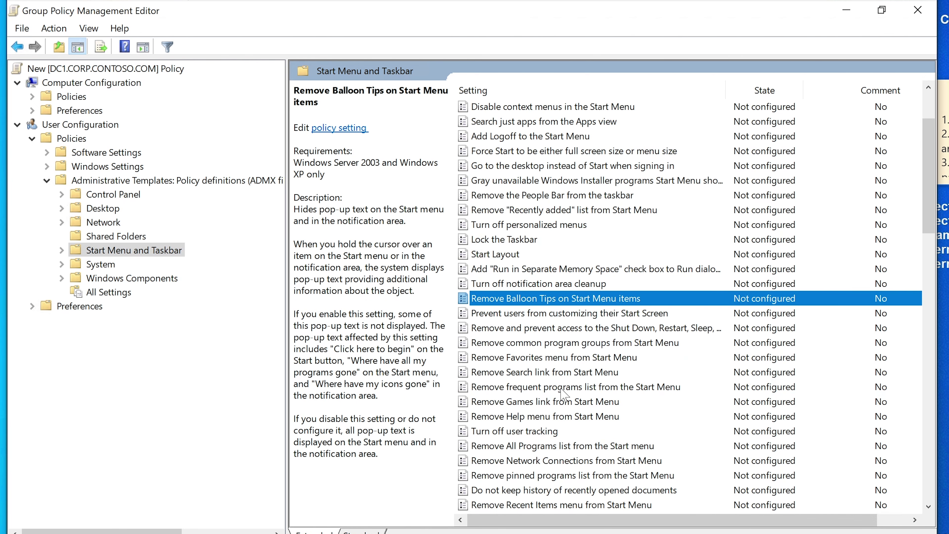
left_click(555, 343)
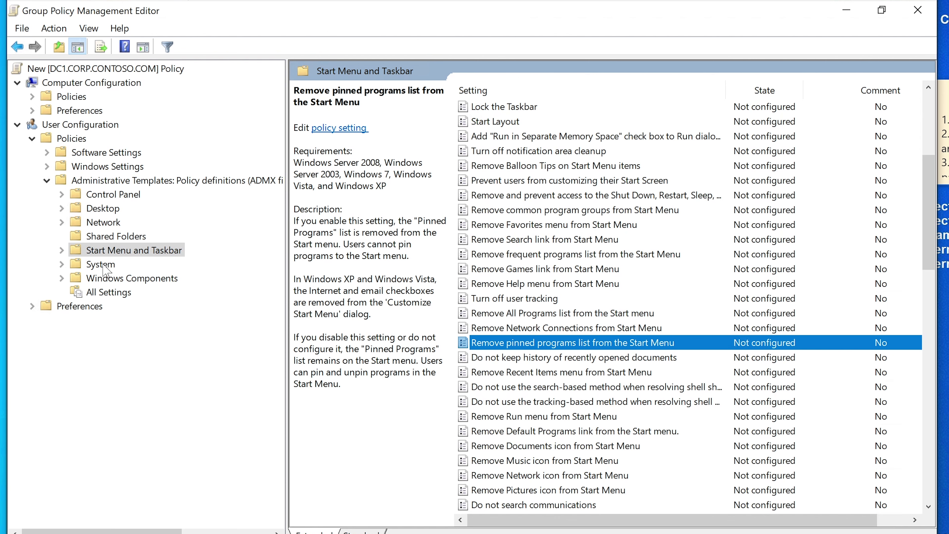
Go to Administrative Templates > System > Logon and select 'Run these programs at user logon'
left_click(104, 265)
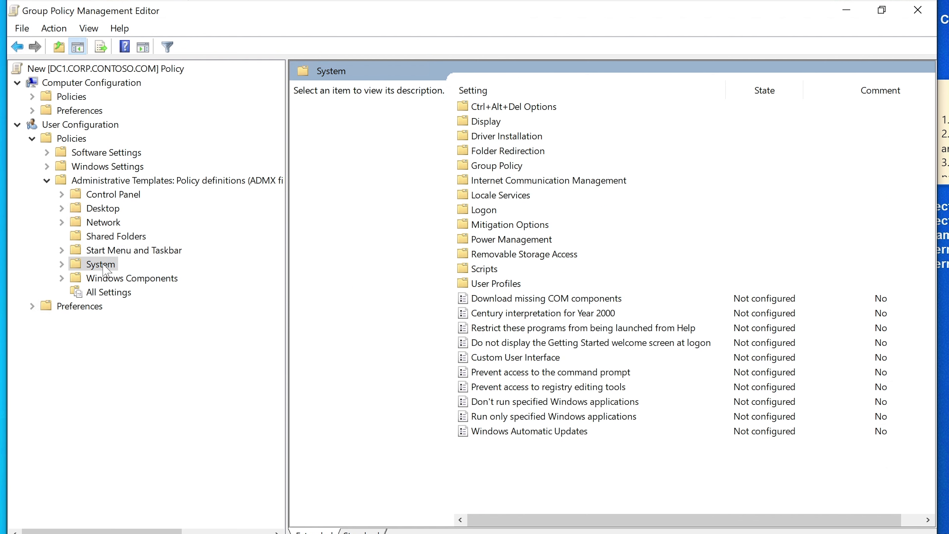
left_click(62, 265)
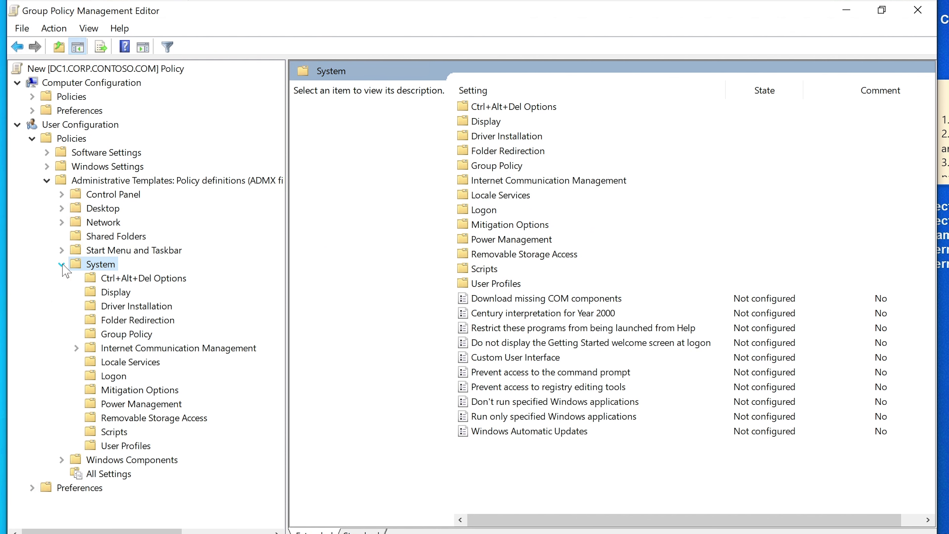
left_click(106, 378)
left_click(518, 137)
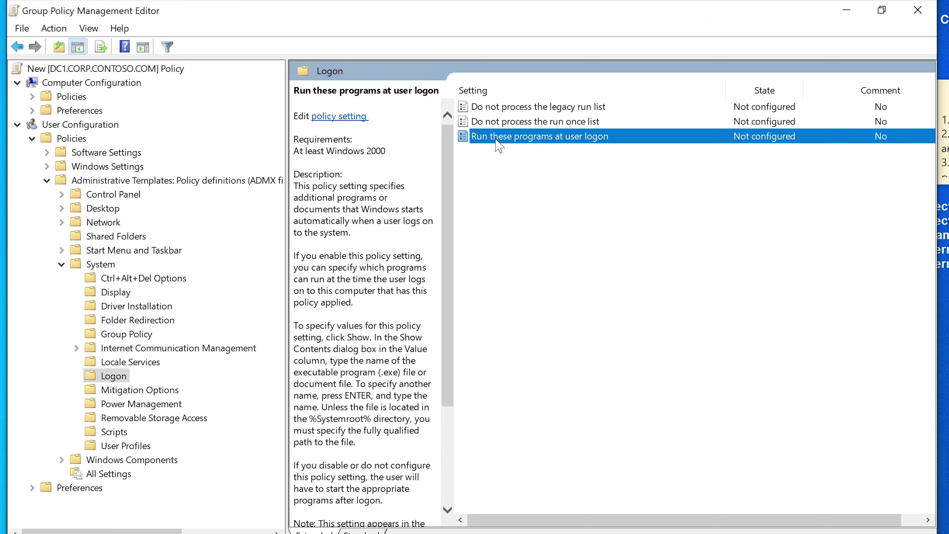
left_click(99, 265)
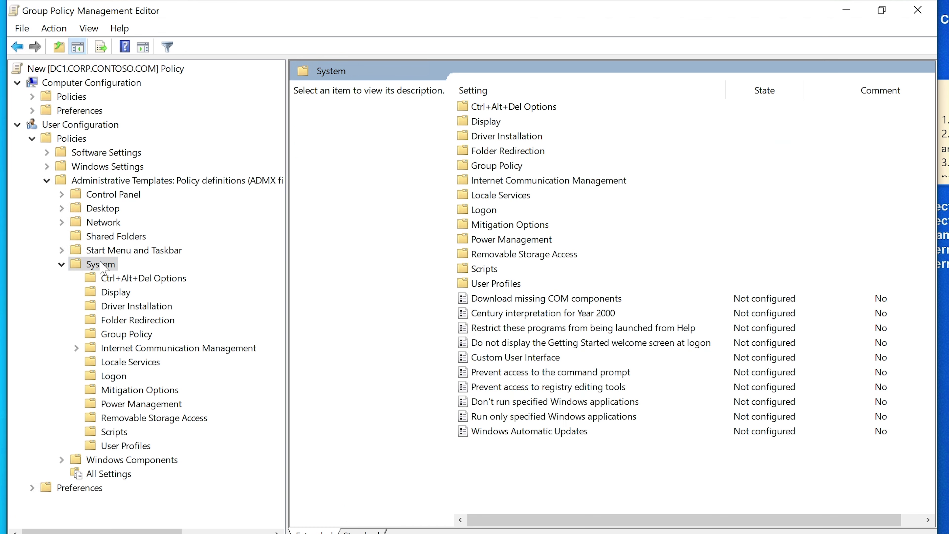
left_click(113, 377)
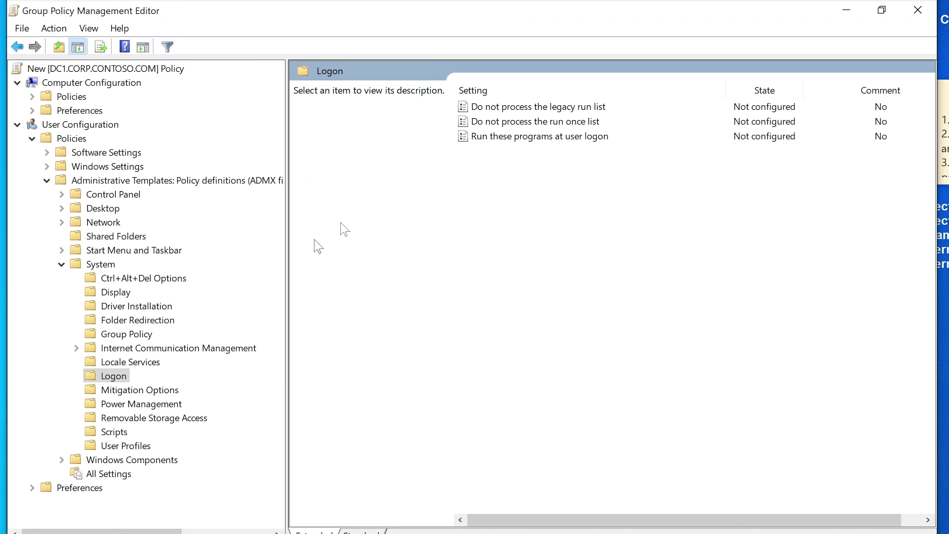
left_click(497, 137)
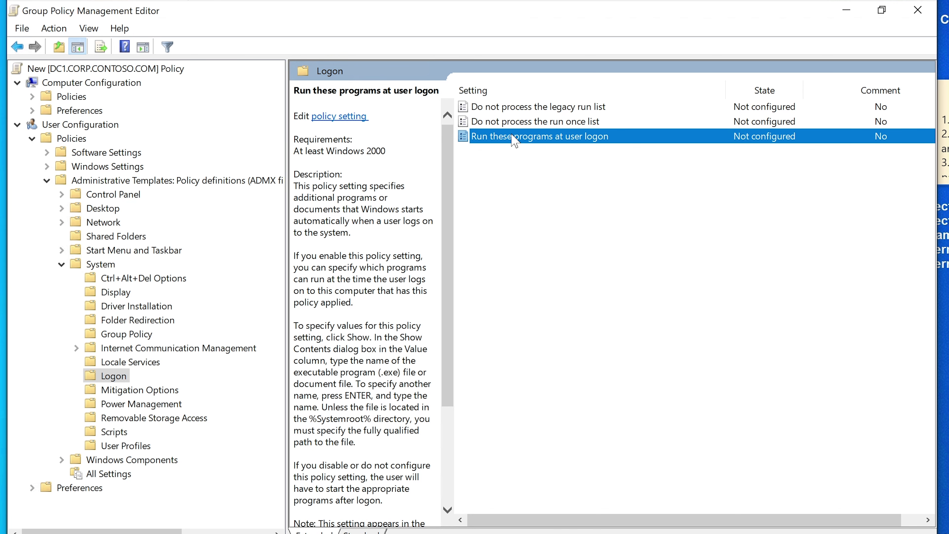
Set 'Run these programs at user logon' to Enabled and open its Items to run at logon list
double_click(515, 138)
left_click_drag(406, 35, 519, 39)
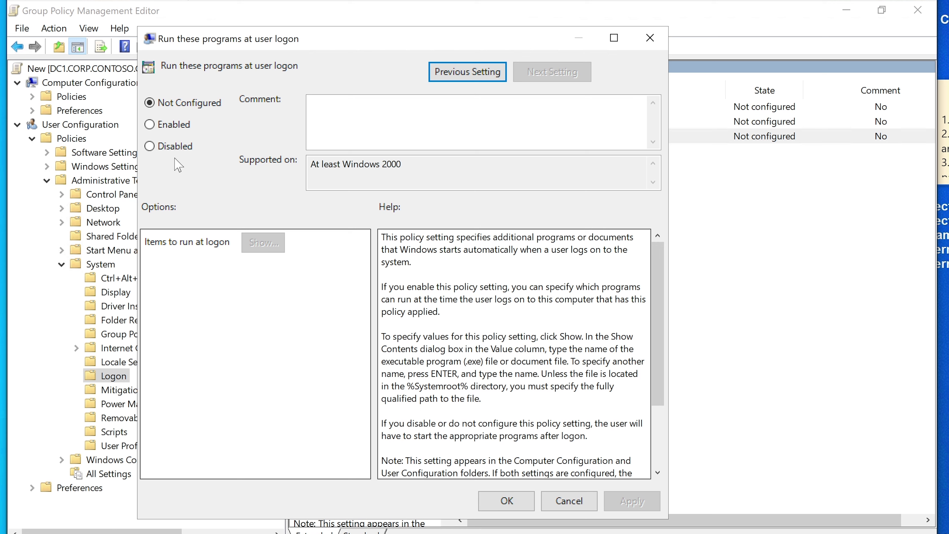
left_click(150, 125)
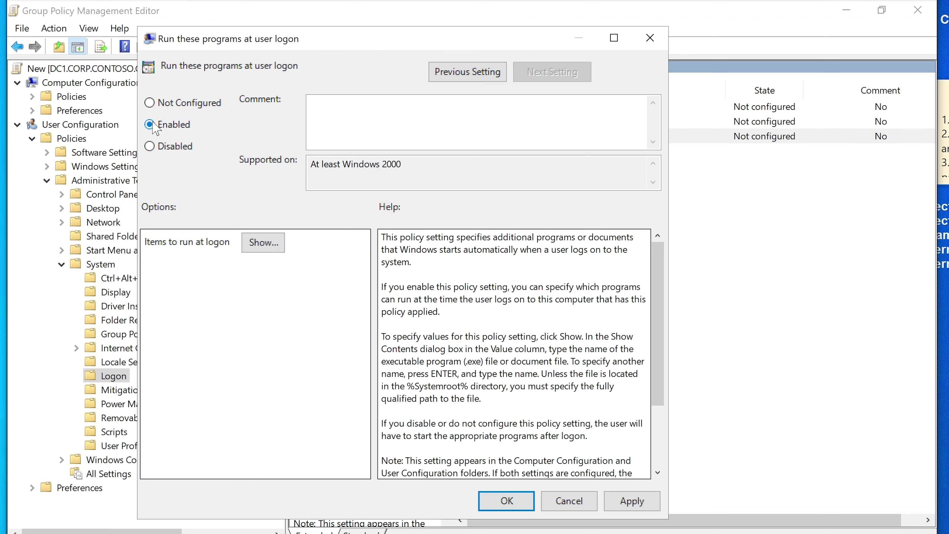
left_click(266, 249)
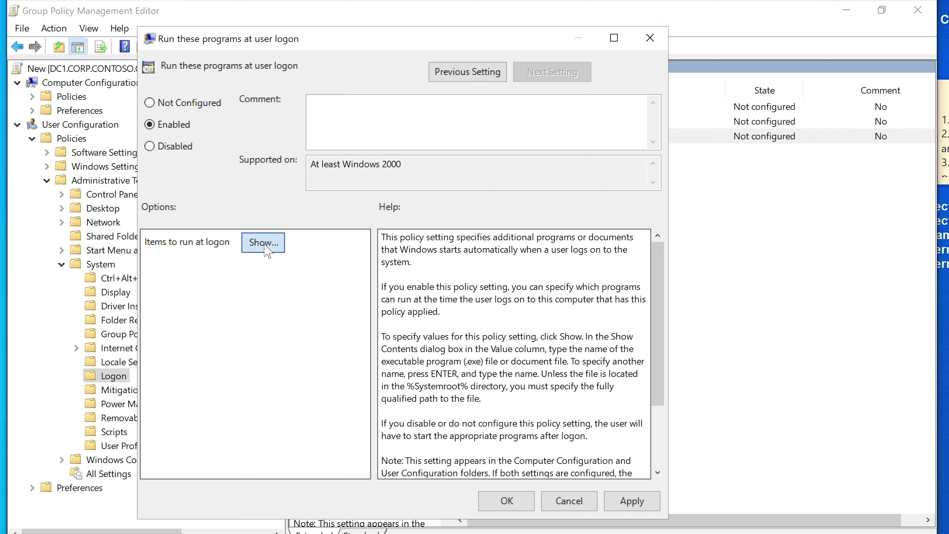
Drag the empty Show Contents logon items list down and to the right
left_click_drag(221, 55, 349, 136)
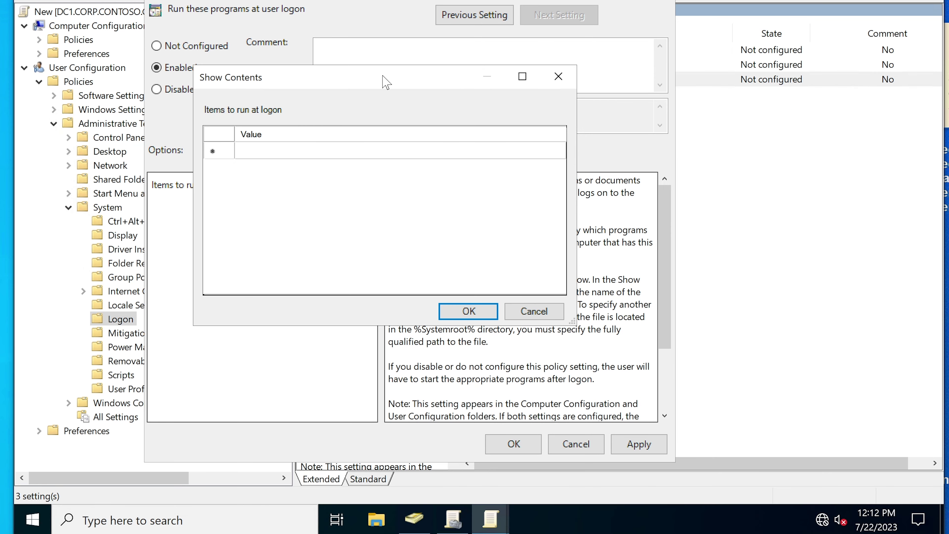
left_click(414, 519)
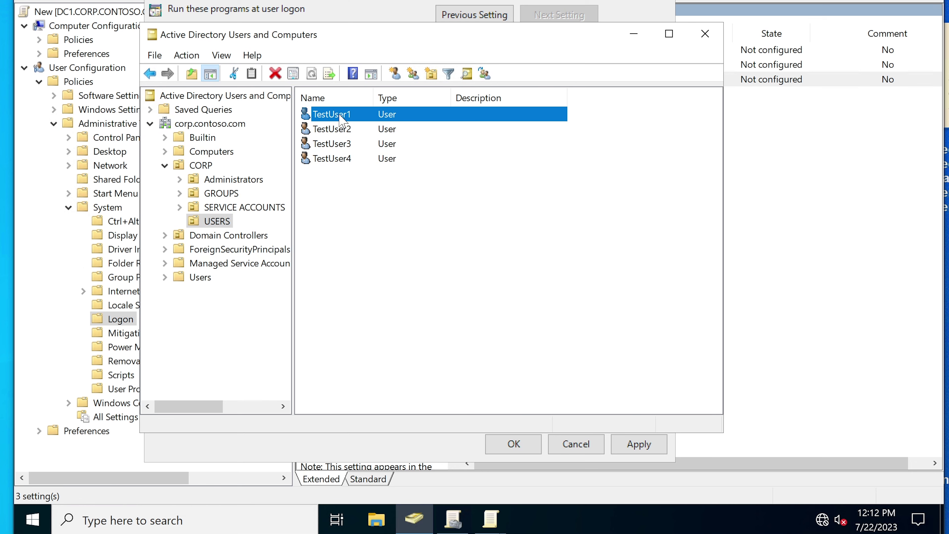
left_click(635, 35)
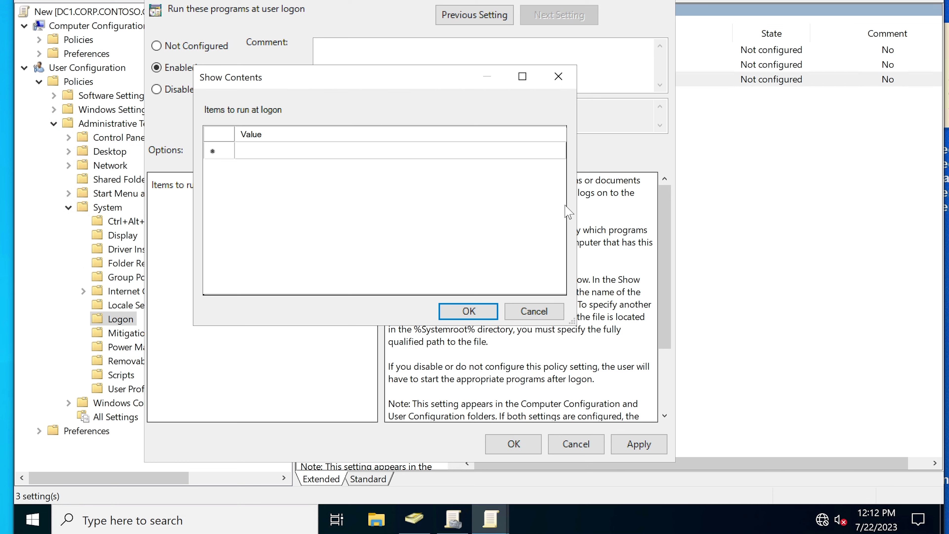
Sign in to the Windows 11 virtual machine as the test user with the account password
left_click(308, 154)
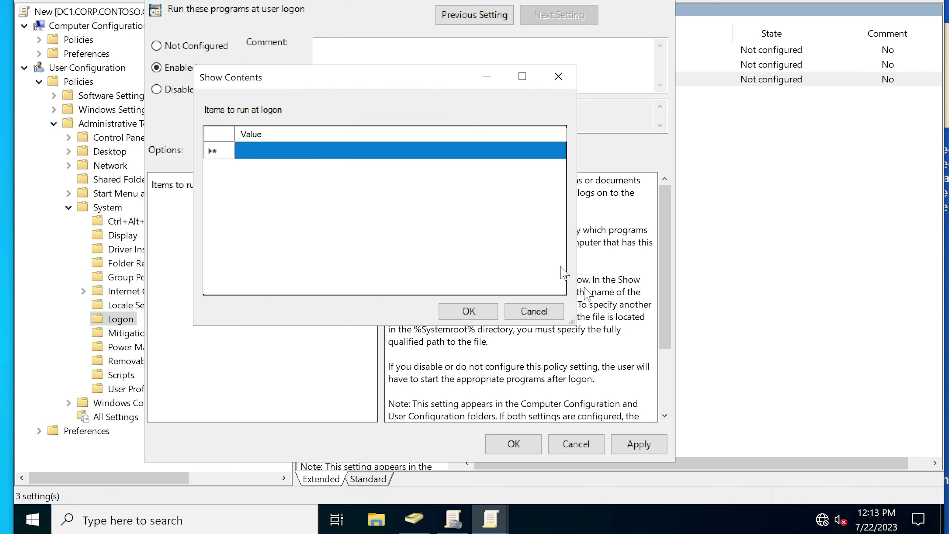
mouse_move(489, 519)
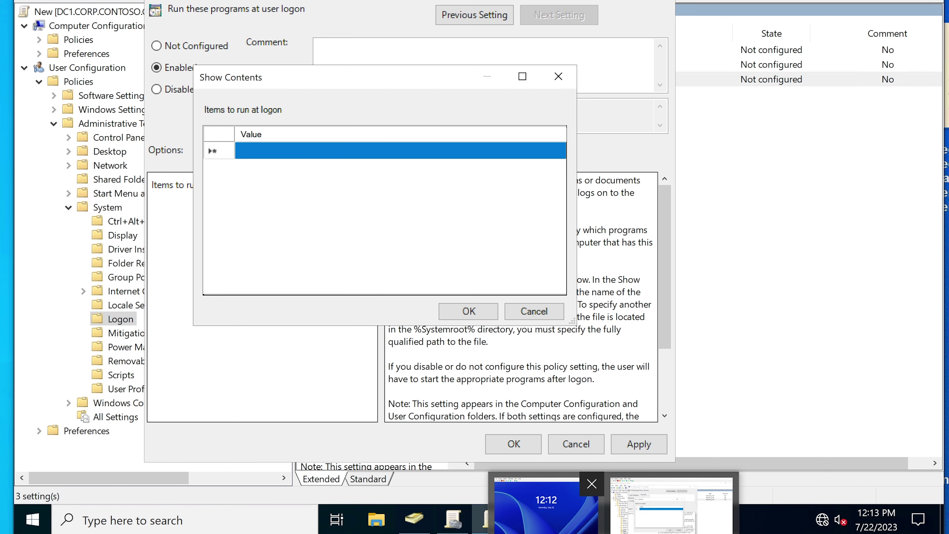
left_click(545, 505)
left_click(566, 263)
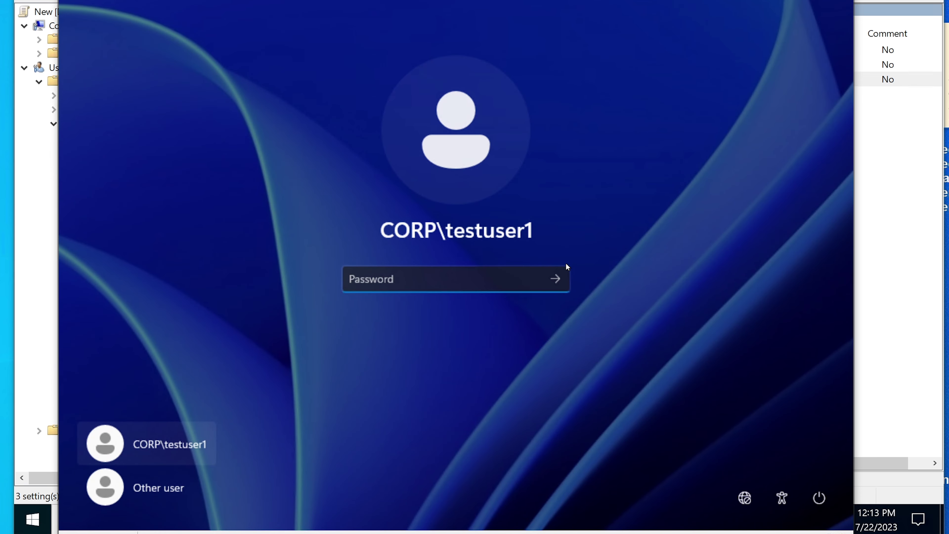
key("Return")
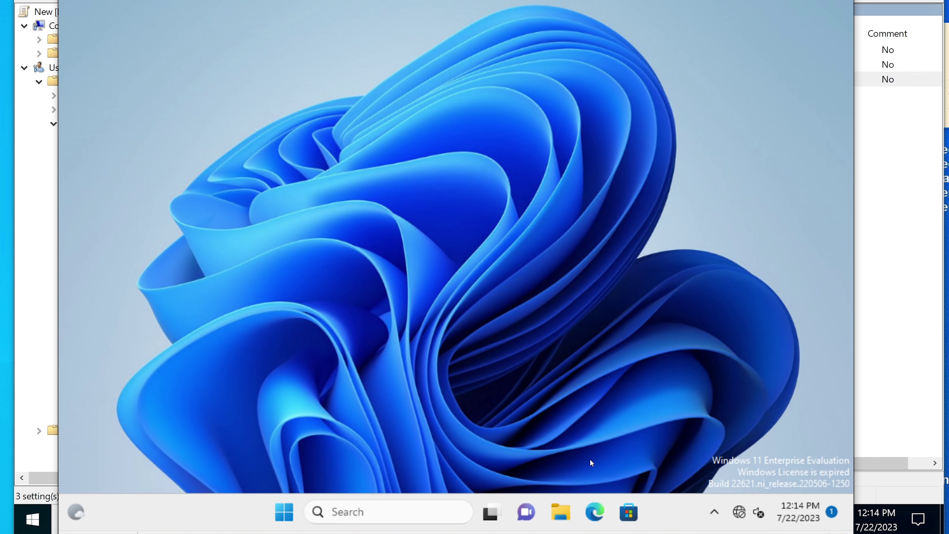
right_click(593, 514)
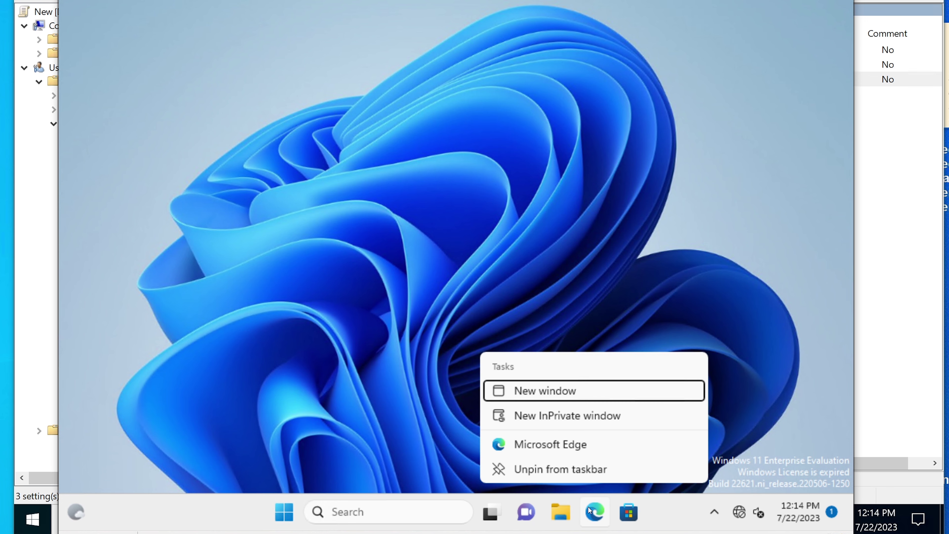
right_click(573, 449)
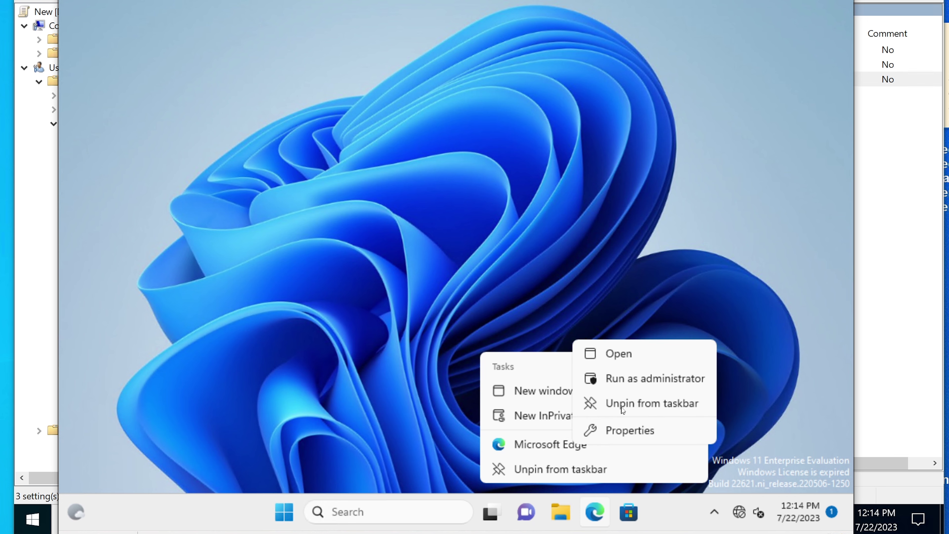
left_click(617, 431)
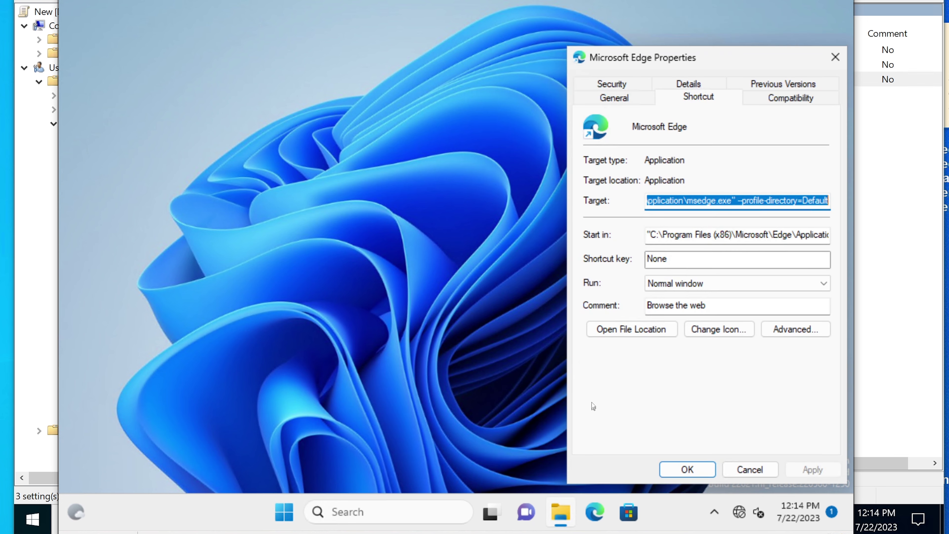
left_click_drag(733, 60, 473, 28)
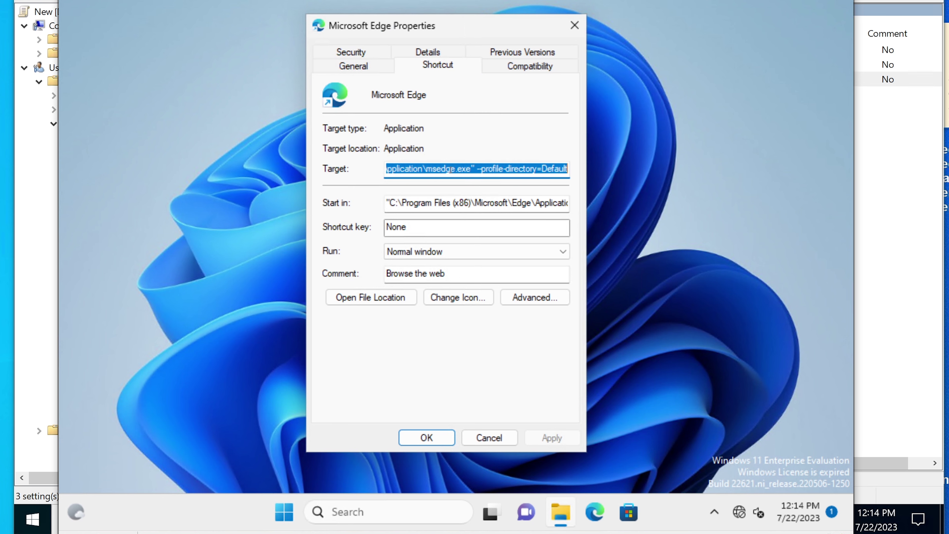
left_click(460, 166)
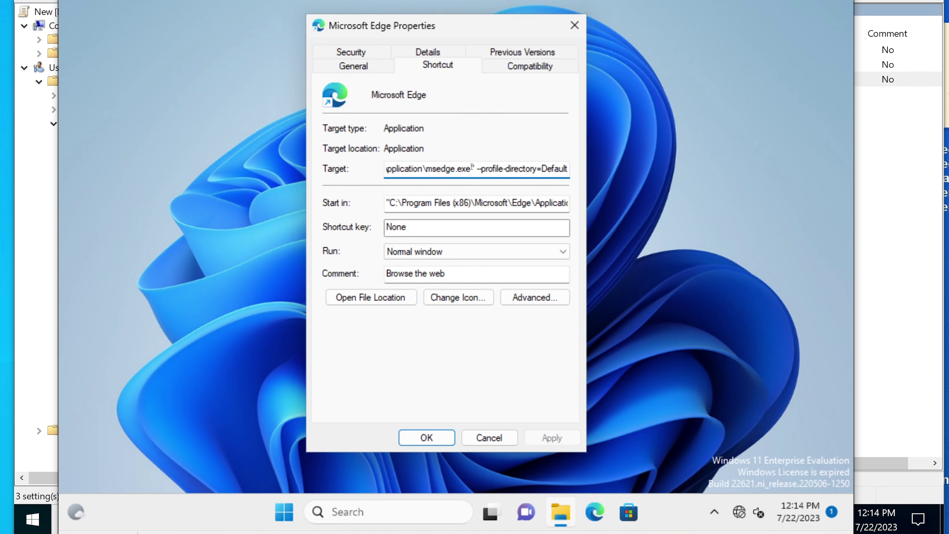
left_click_drag(472, 168, 369, 170)
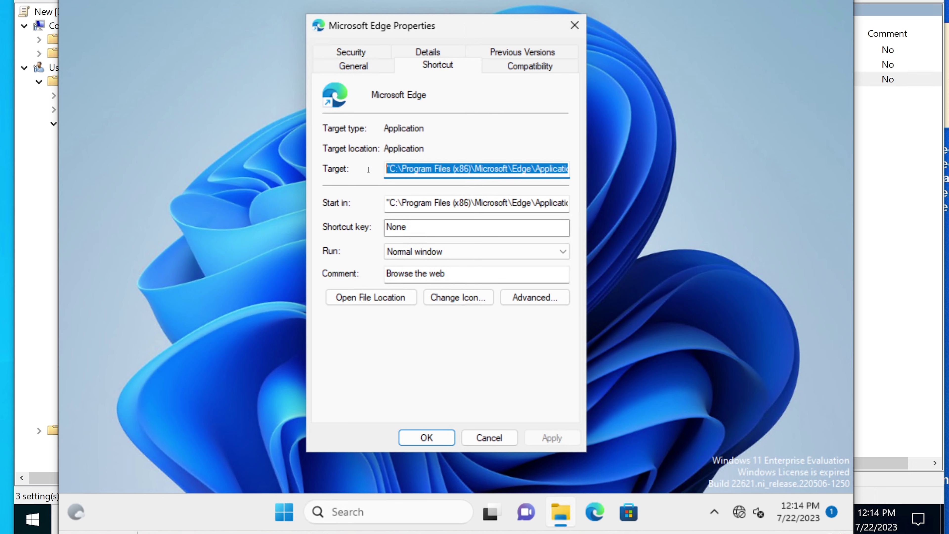
left_click(480, 170)
mouse_move(475, 169)
left_mouse_down()
mouse_move(569, 168)
mouse_move(452, 168)
mouse_move(472, 168)
left_mouse_up()
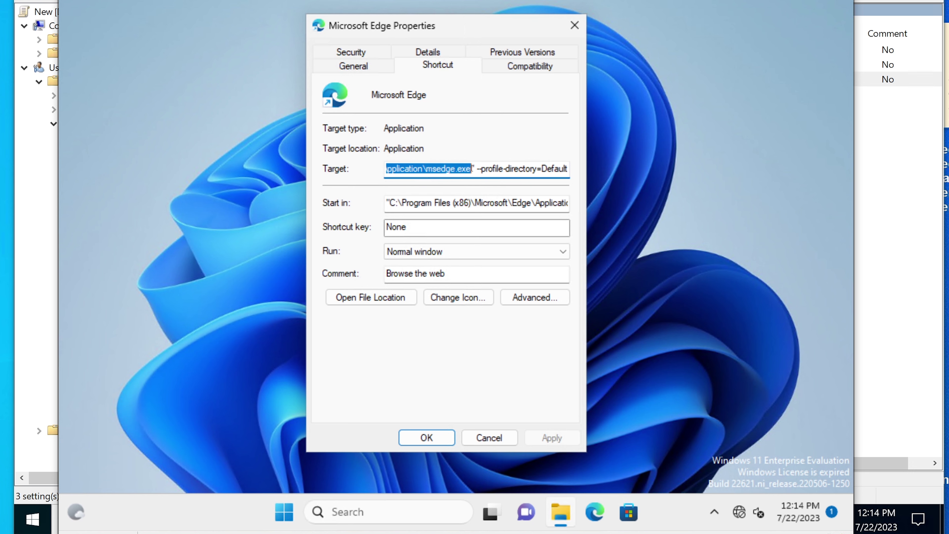
left_click(448, 203)
left_click_drag(388, 202, 577, 203)
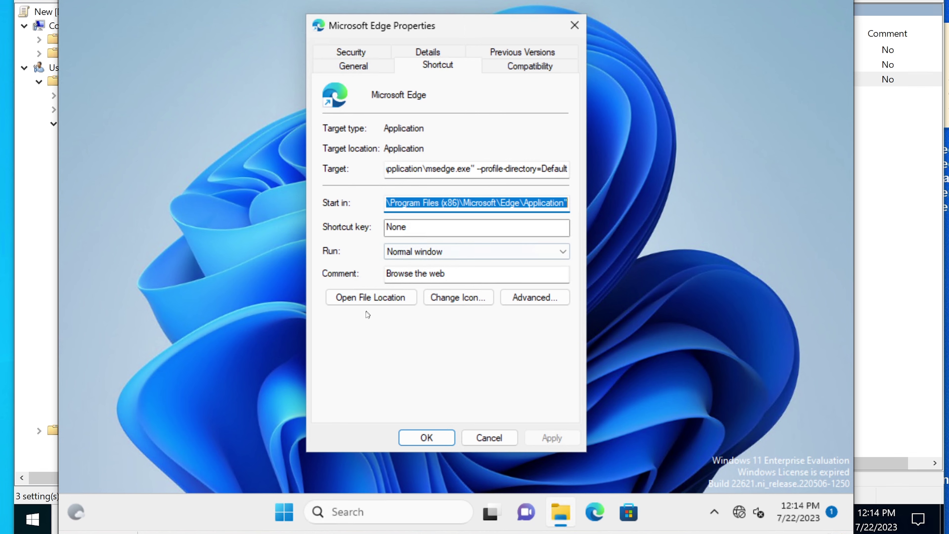
left_click(378, 301)
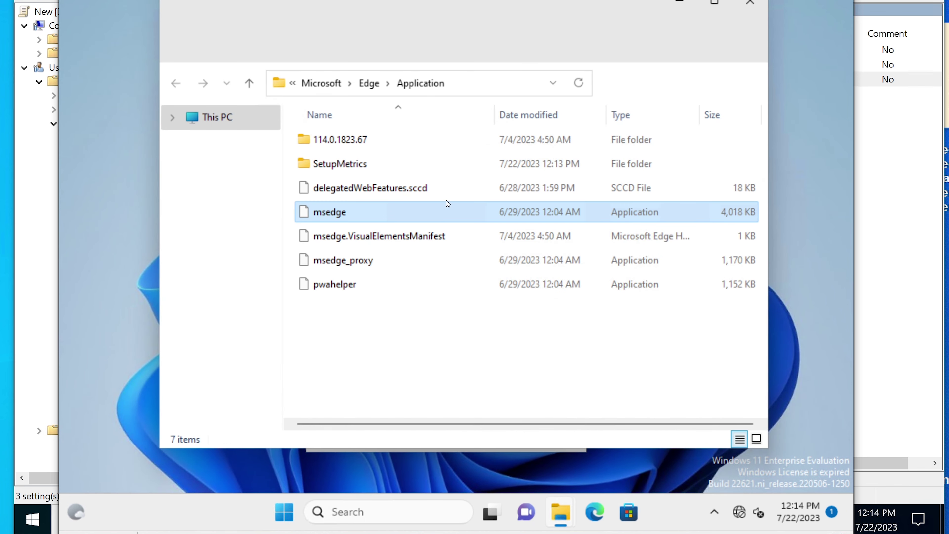
left_click(487, 83)
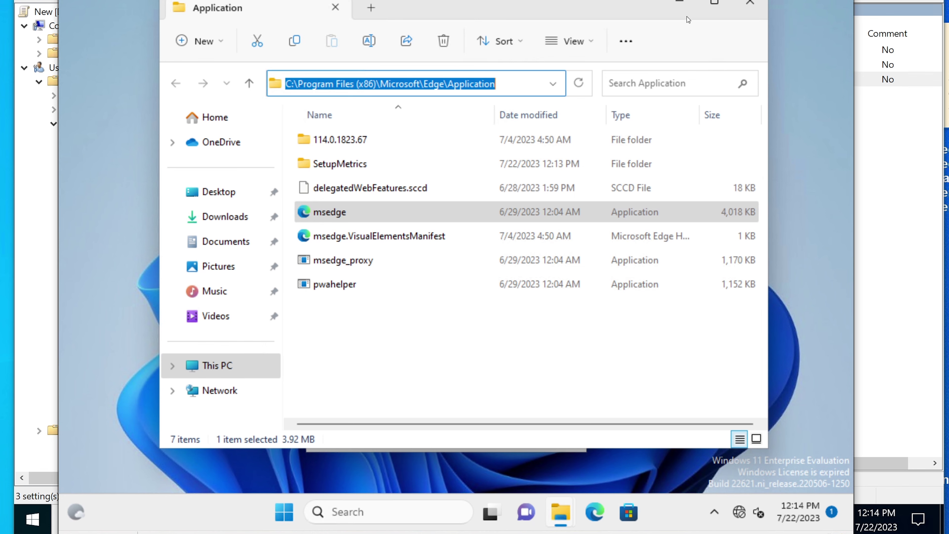
left_click(758, 7)
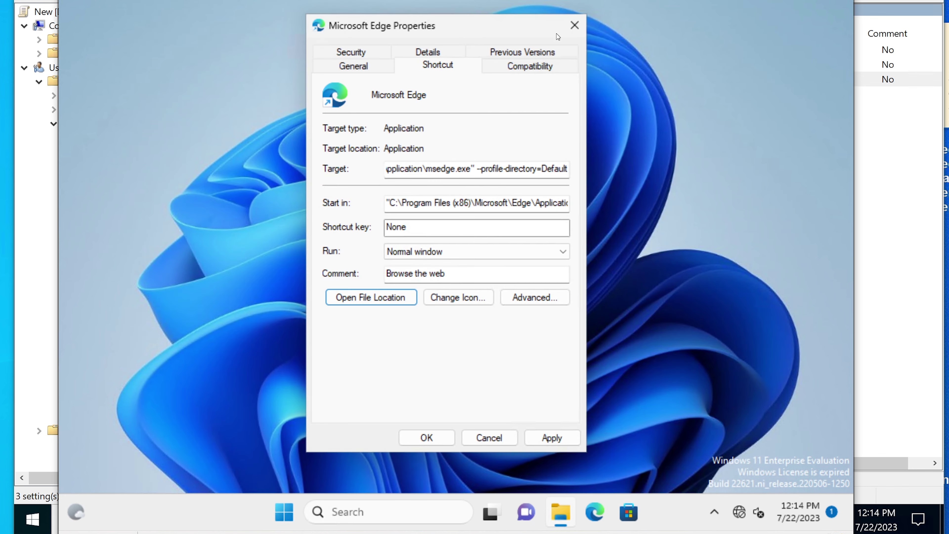
left_click(571, 31)
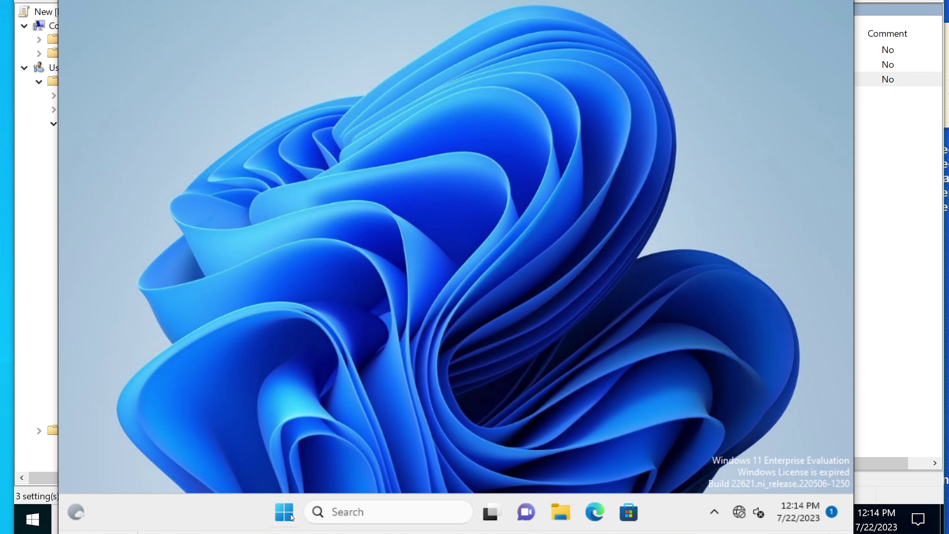
Sign the test user out from the Start menu, then begin editing the empty Value row
left_click(292, 511)
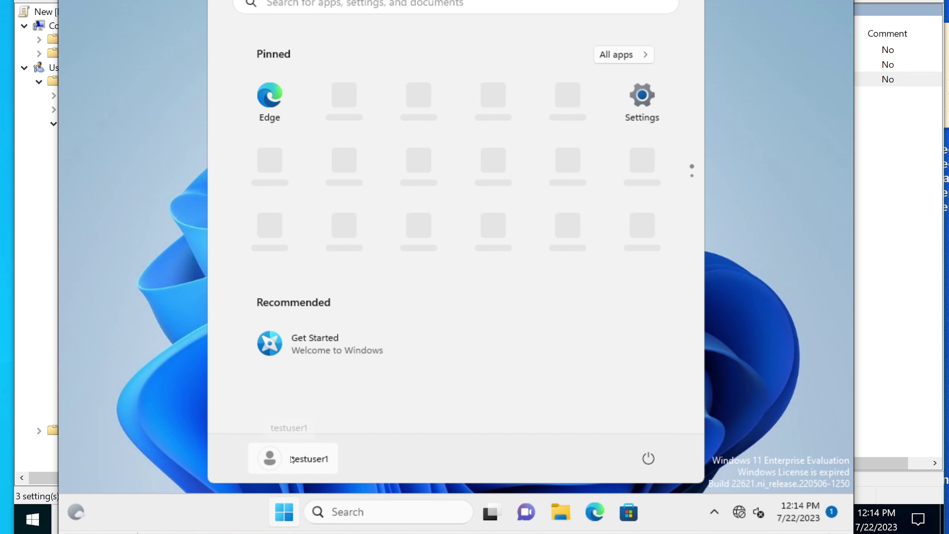
left_click(293, 452)
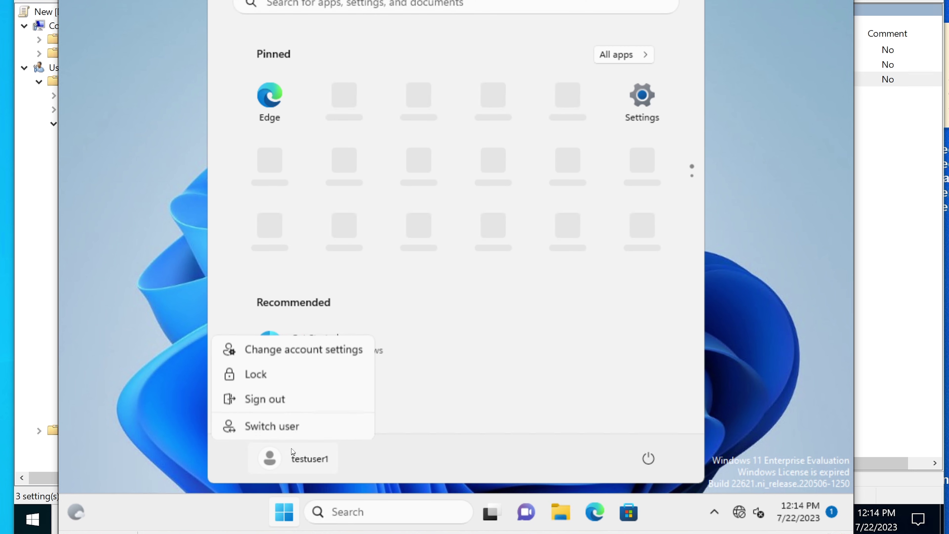
left_click(294, 399)
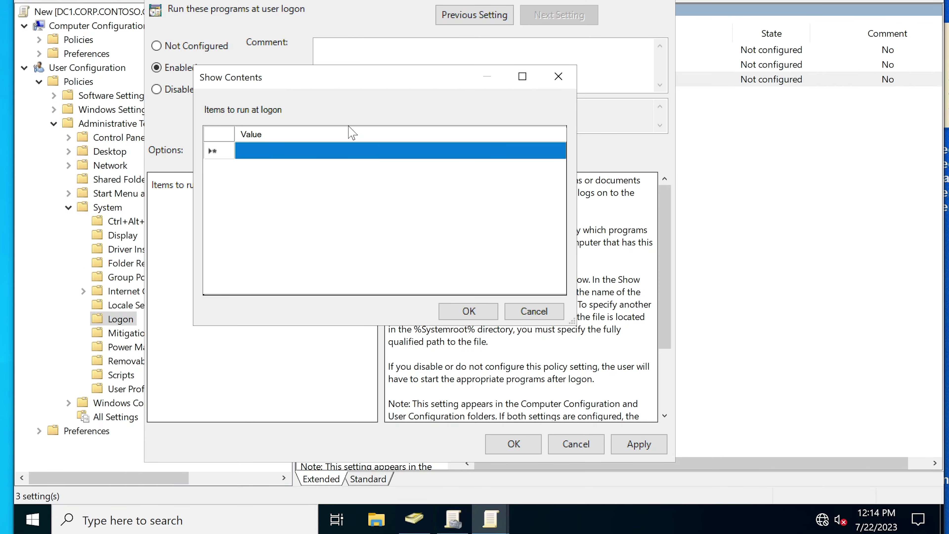
left_click(329, 151)
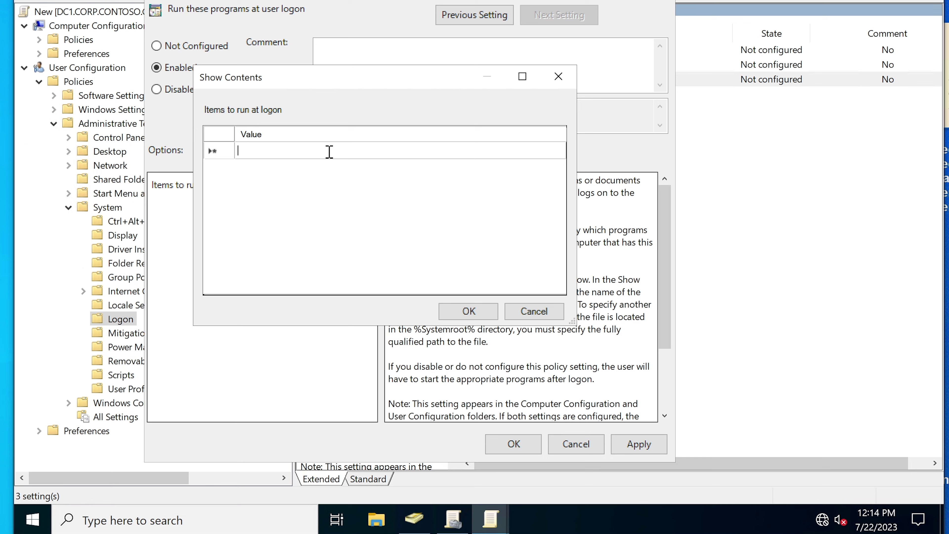
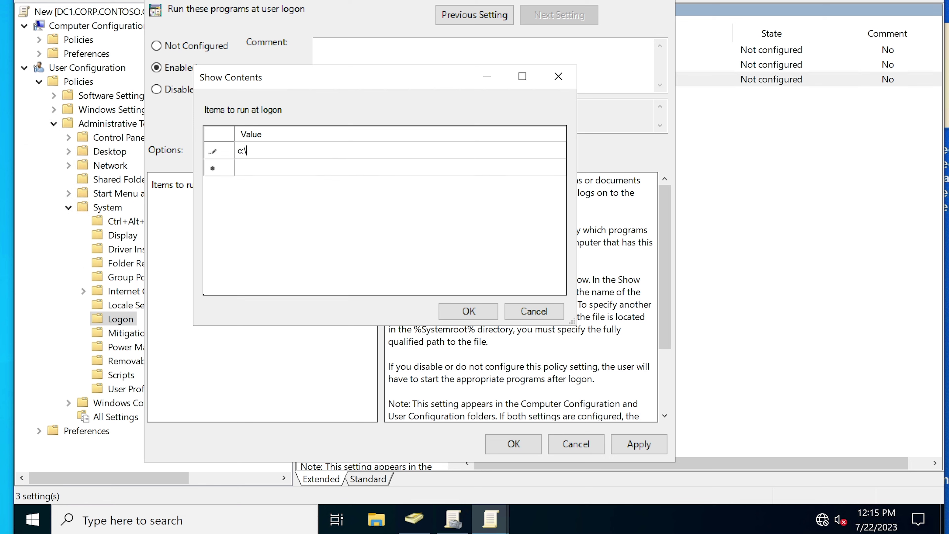
Enter c:\program files (x86)\windows as the first logon program, fixing the stray bracket after x86
type("c:\\program files (x86(")
key("BackSpace")
type(")\\windows\\")
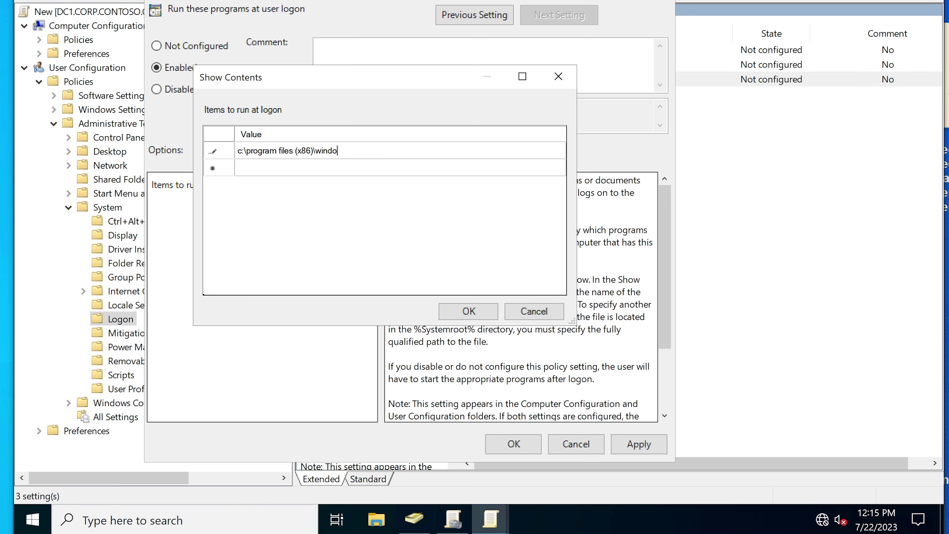
Extend the logon program path to 'c:\program files (x86)\microsoft'
type("microsoft\\application\\edge\\msedge.exe")
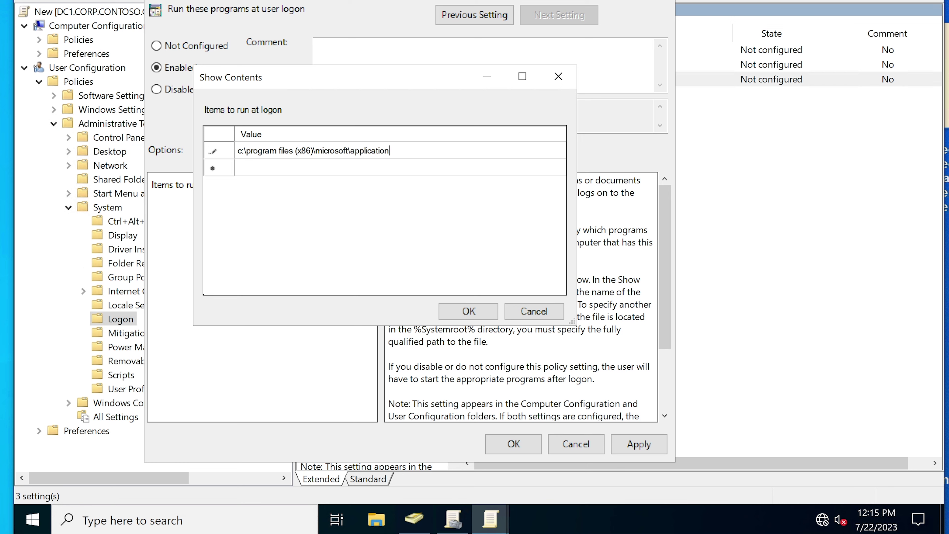
Finish the logon item path ending '\application\edge\msedge.exe' and apply the enabled policy
type("\\application\\edge\\msedge.exe")
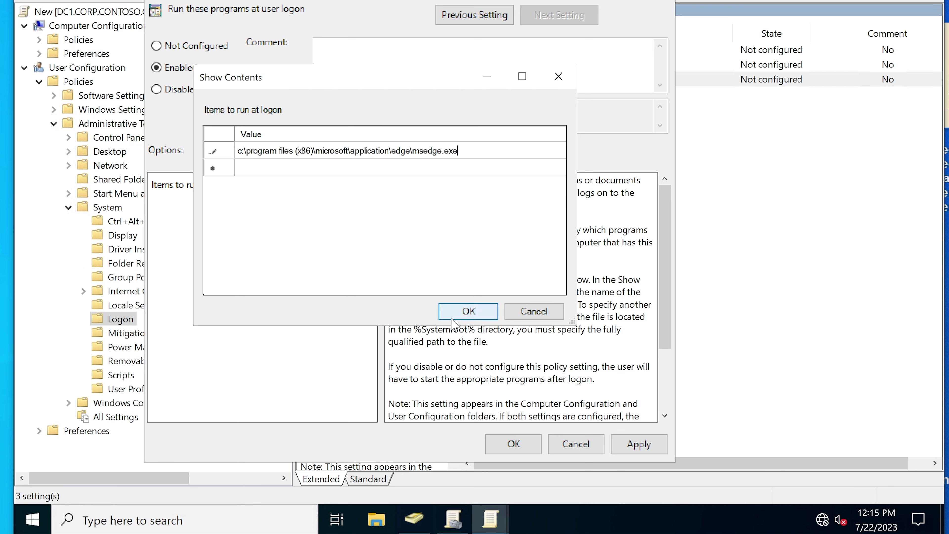
left_click(470, 312)
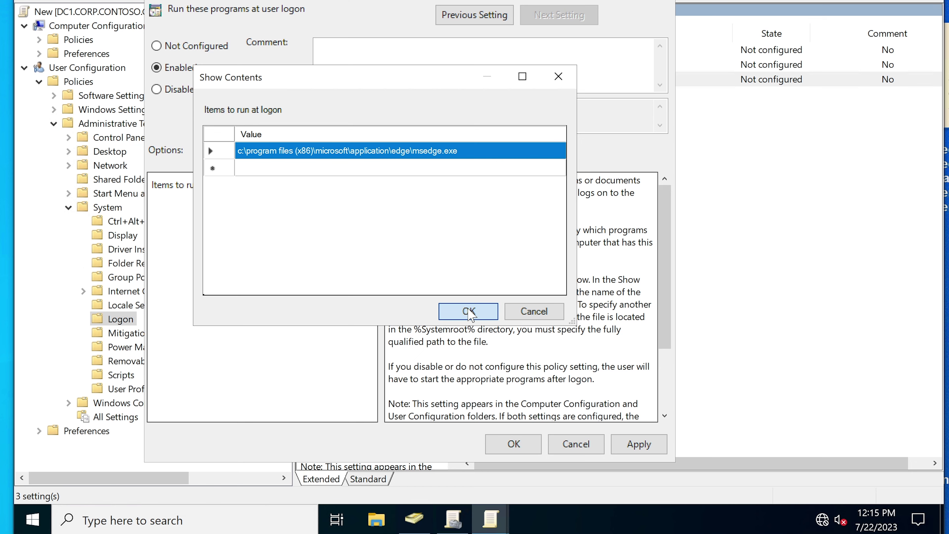
left_click(470, 313)
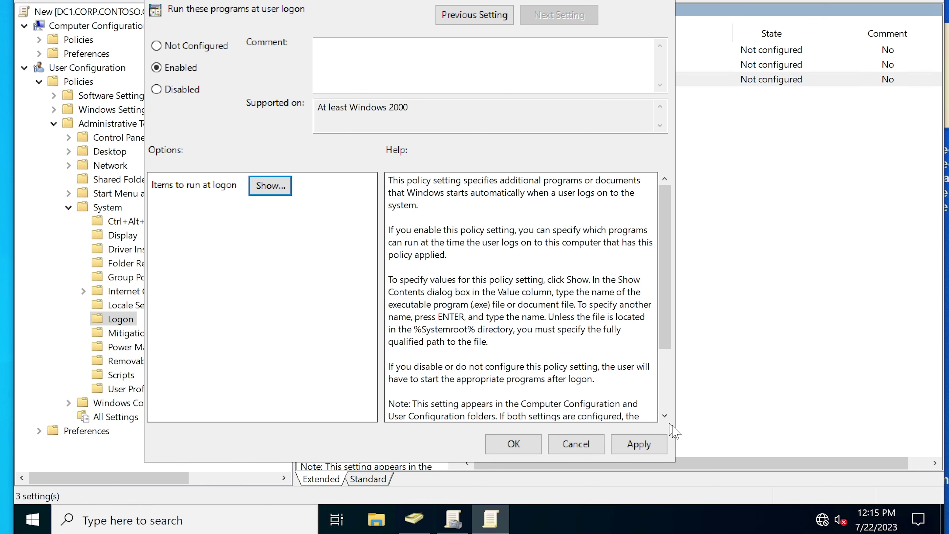
left_click(639, 447)
left_click(523, 445)
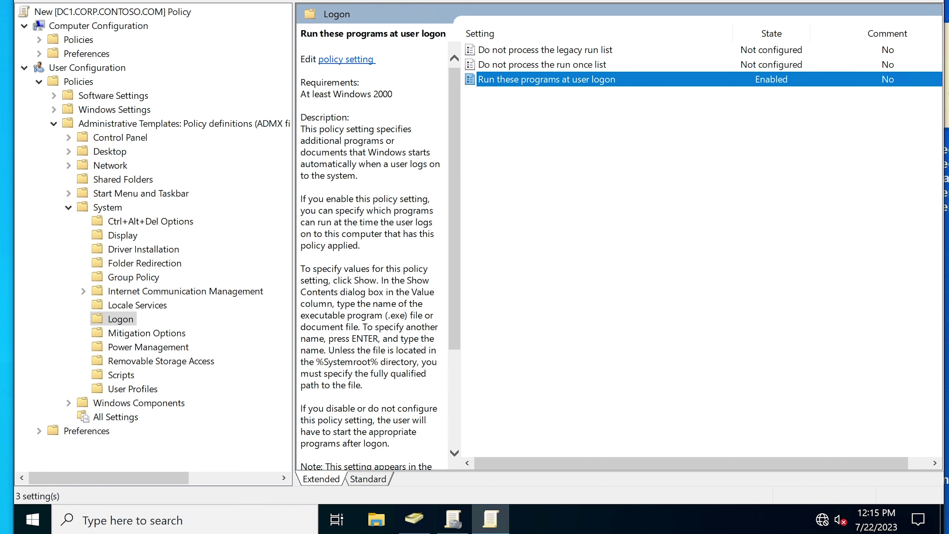
Set the policy editor aside and bring Group Policy Management forward on the New GPO's scope
key("super+d")
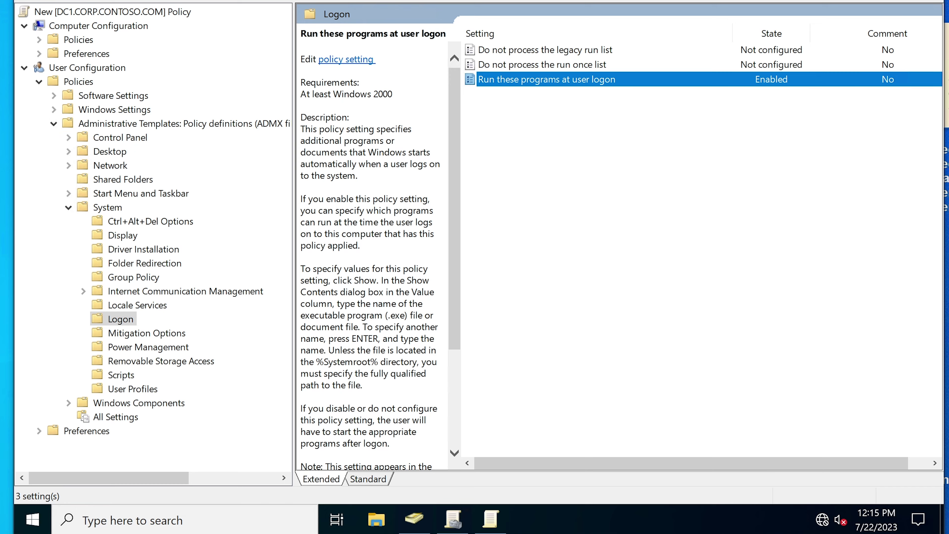
left_click(453, 520)
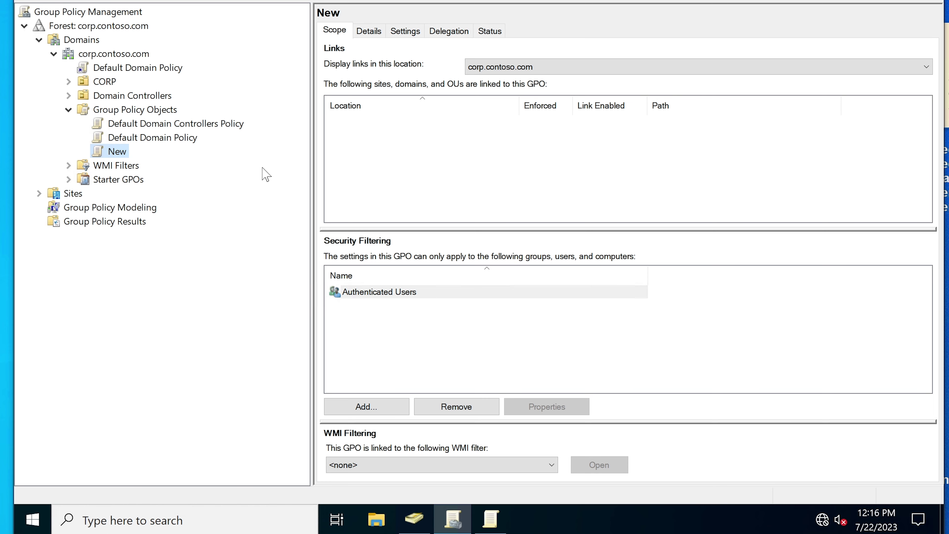
Briefly check Active Directory Users and Computers, then expand CORP and bring up the USERS OU's actions
left_click(416, 520)
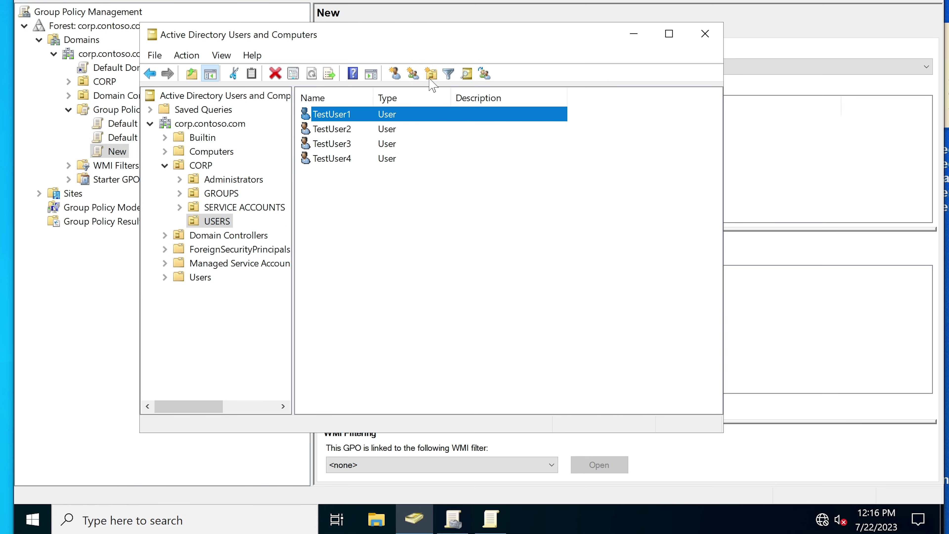
left_click(634, 37)
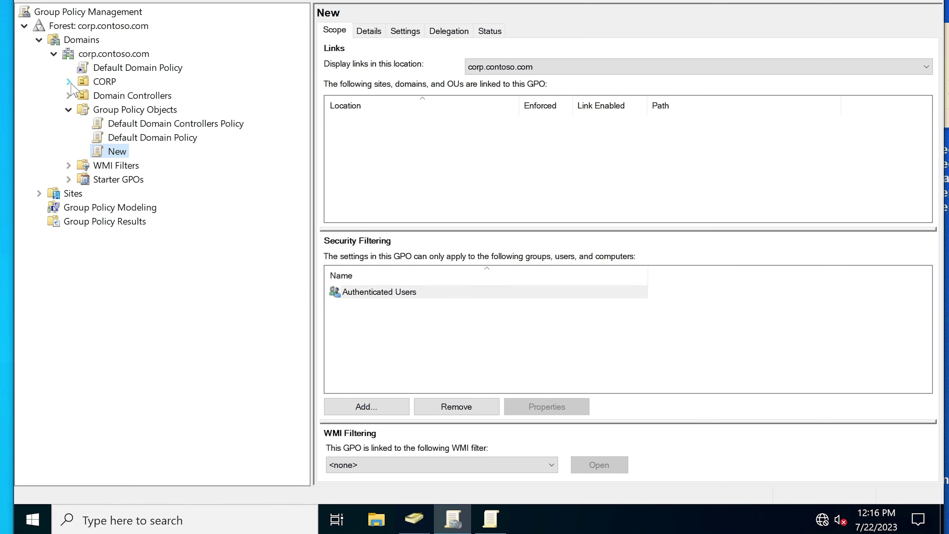
left_click(94, 83)
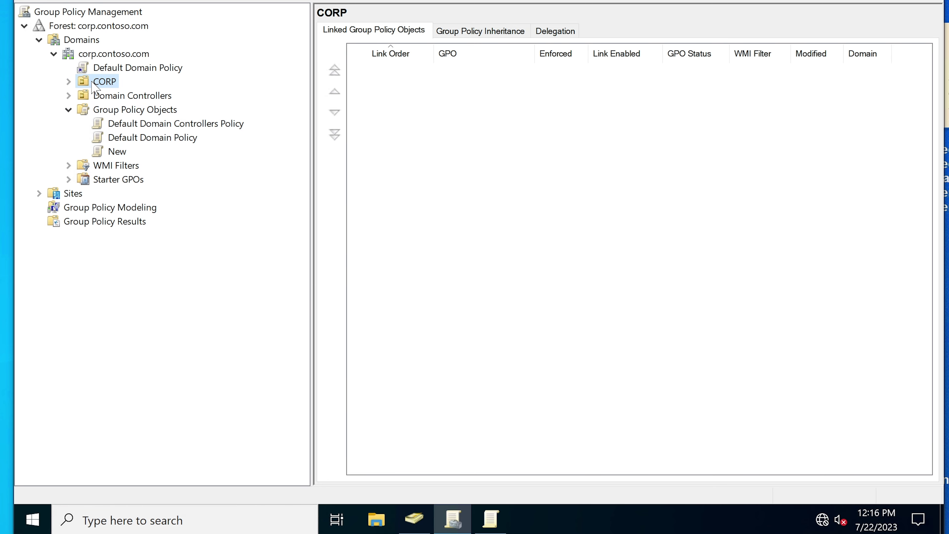
left_click(69, 82)
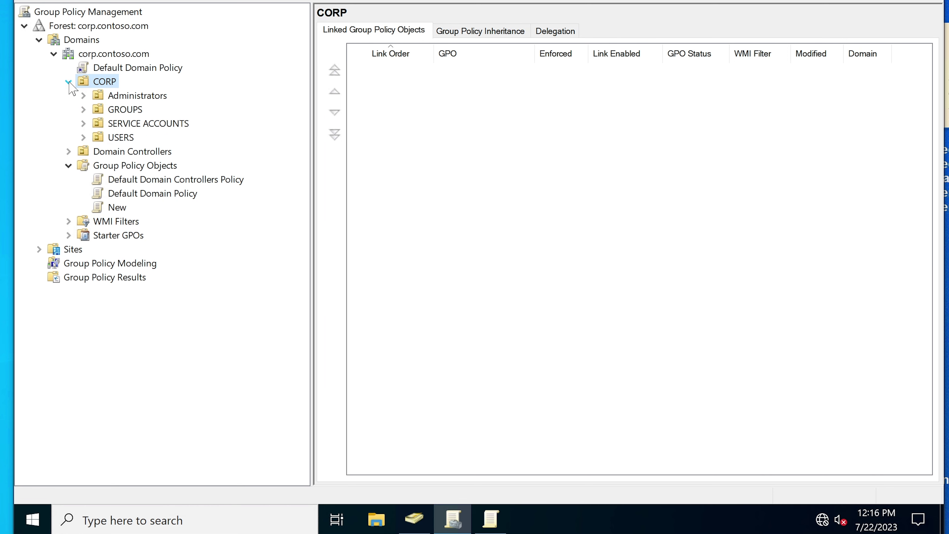
left_click(119, 139)
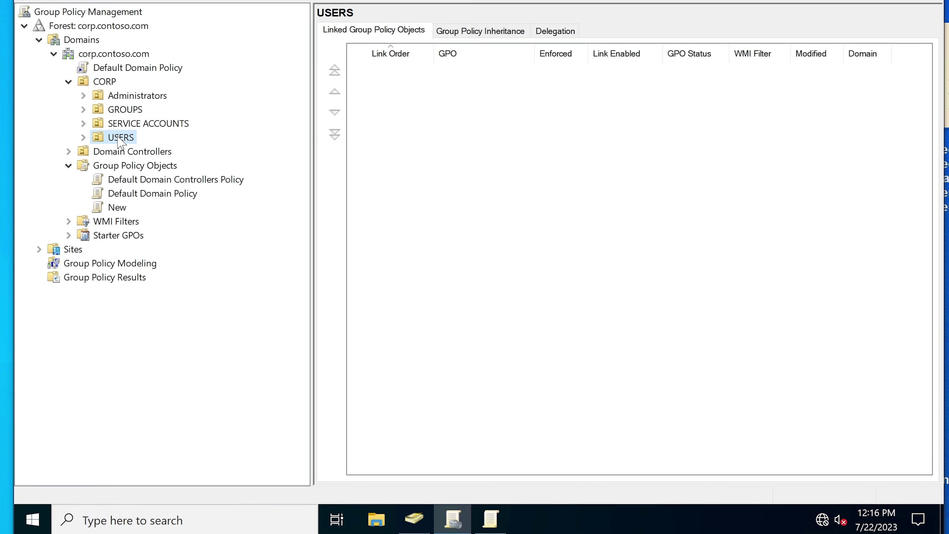
right_click(120, 142)
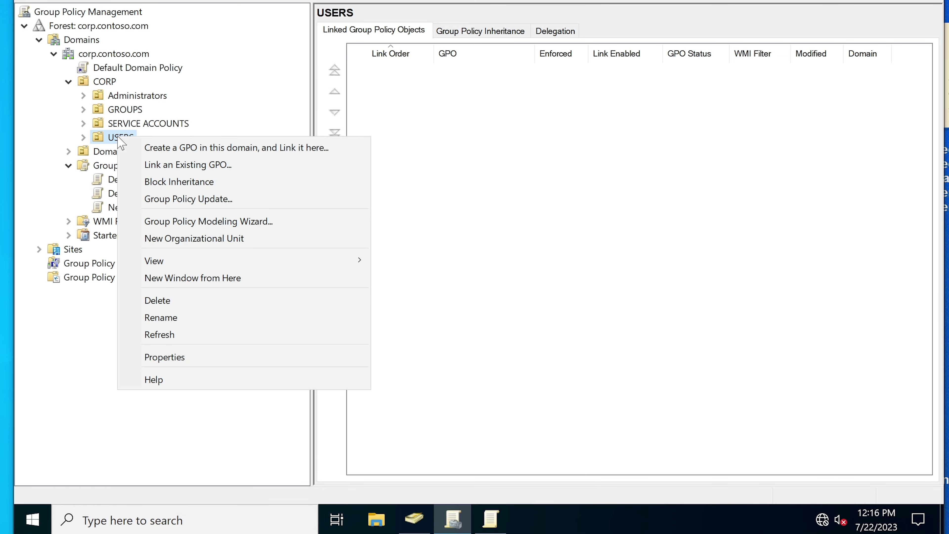
Begin linking a GPO to USERS, cancel, and reposition the Active Directory Users and Computers window
left_click(172, 171)
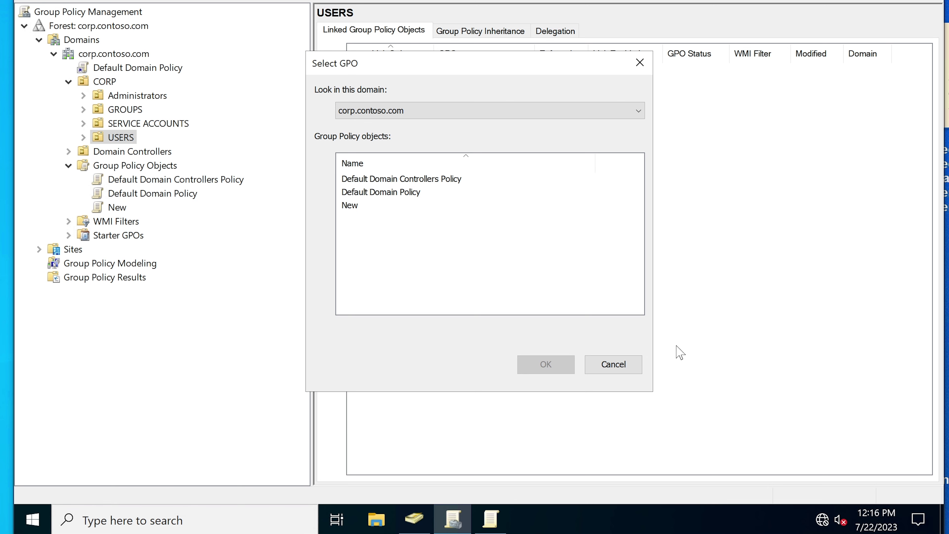
left_click(628, 366)
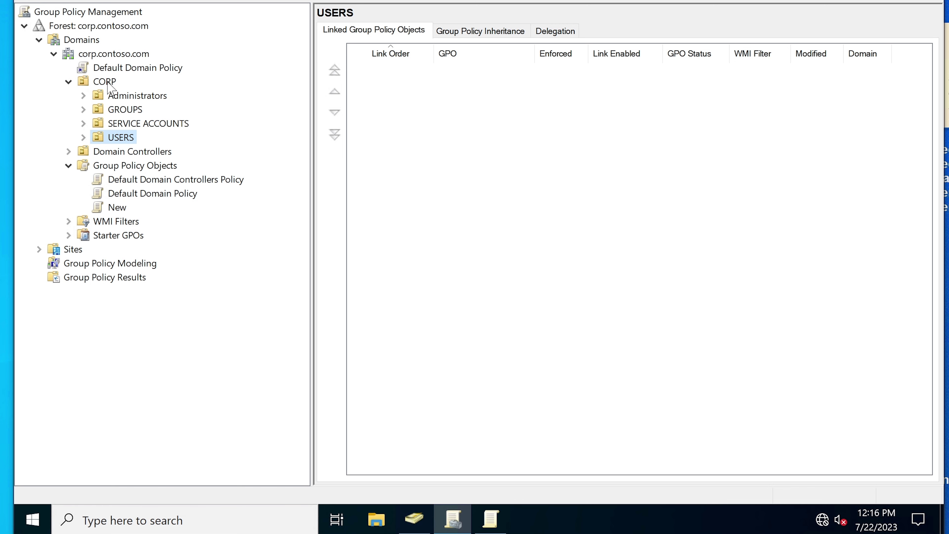
left_click(414, 519)
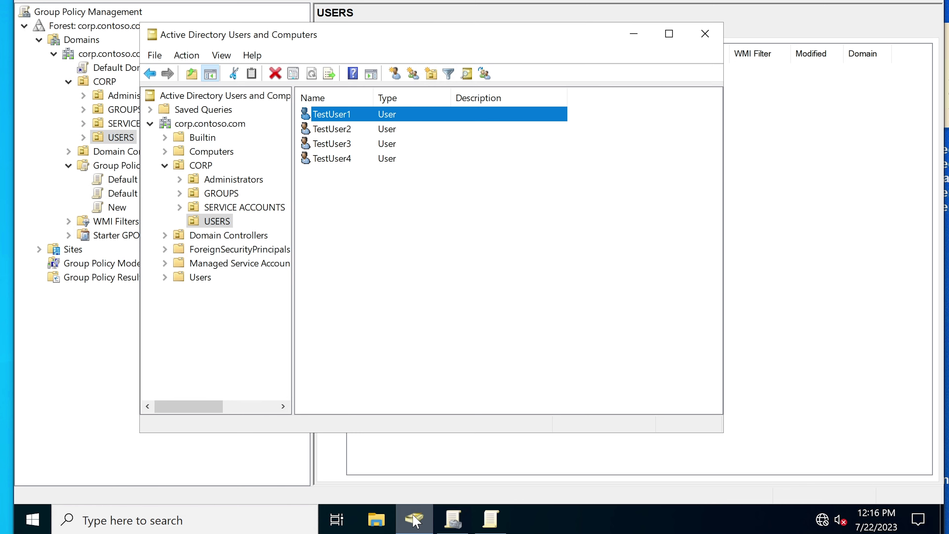
left_click_drag(301, 34, 284, 2)
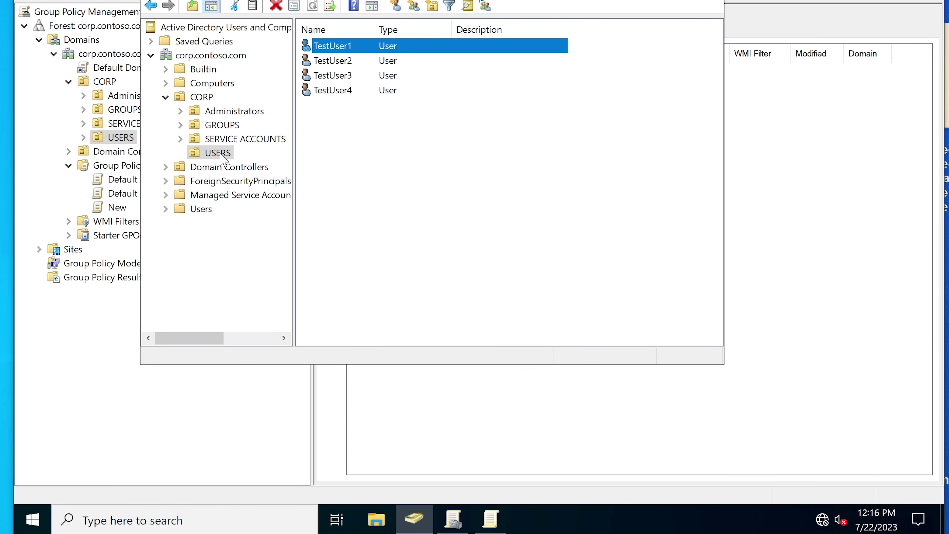
key("alt+Tab")
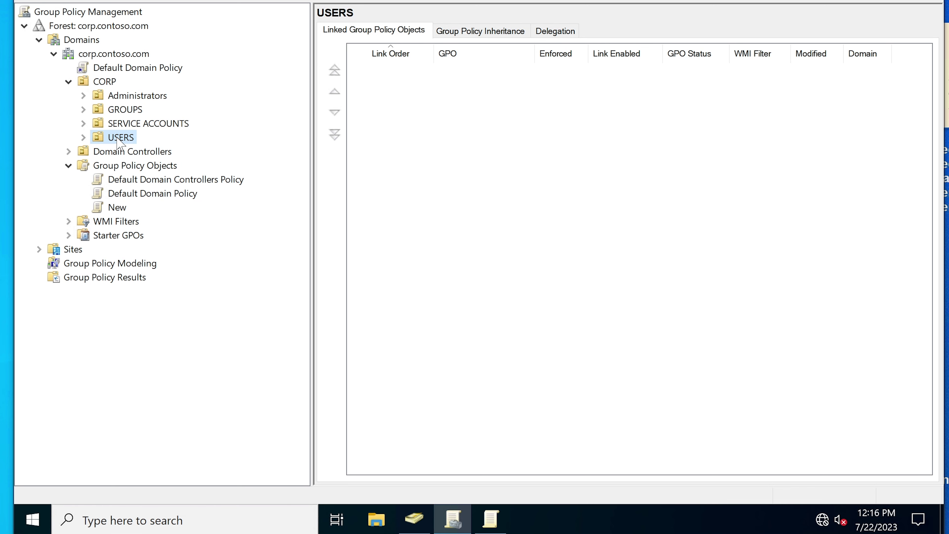
Link the existing New GPO to the USERS organizational unit
right_click(119, 143)
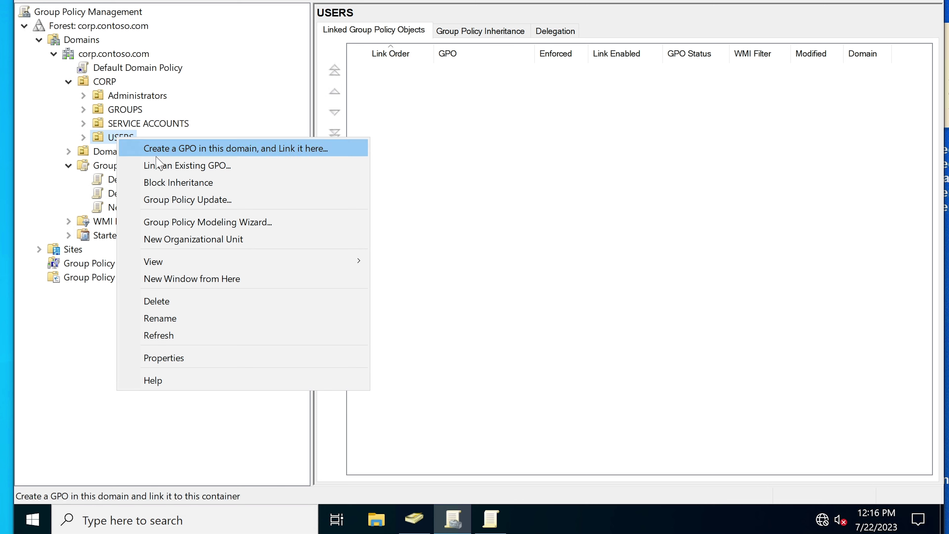
left_click(167, 166)
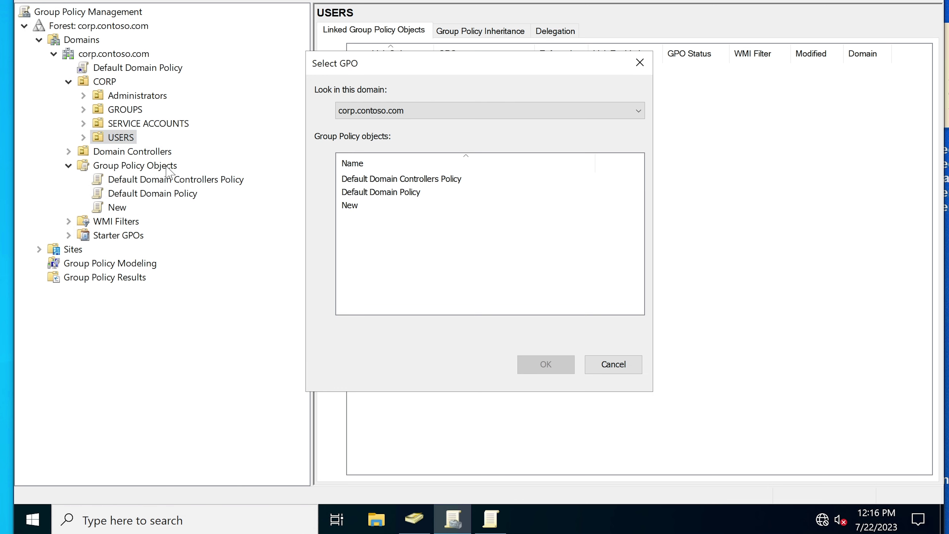
left_click(361, 205)
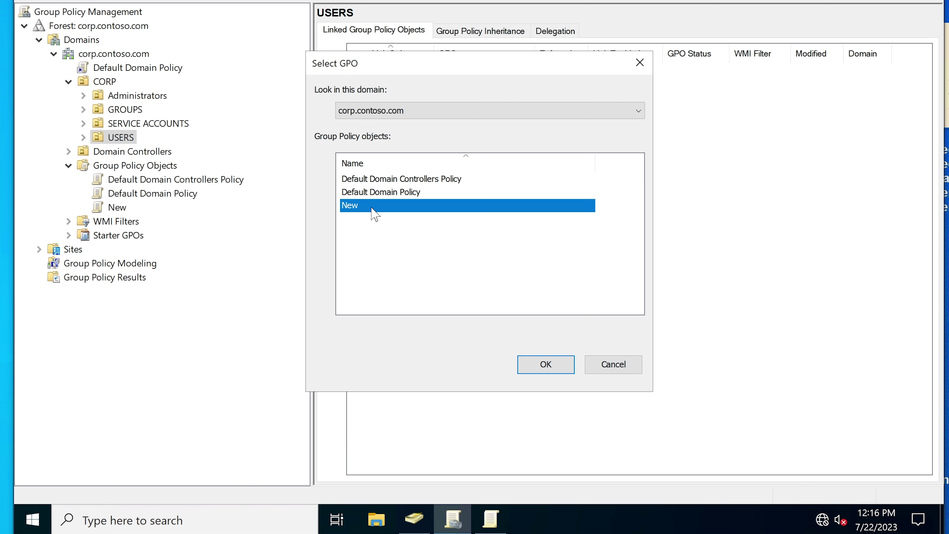
left_click(562, 366)
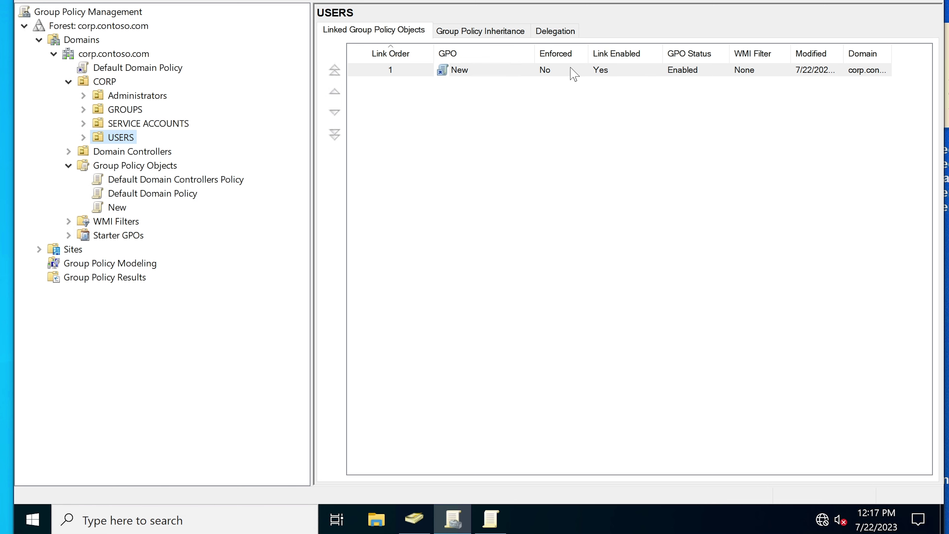
Open the New GPO's Settings report, expanding Administrative Templates and System/Logon down to the msedge.exe path
left_click(116, 210)
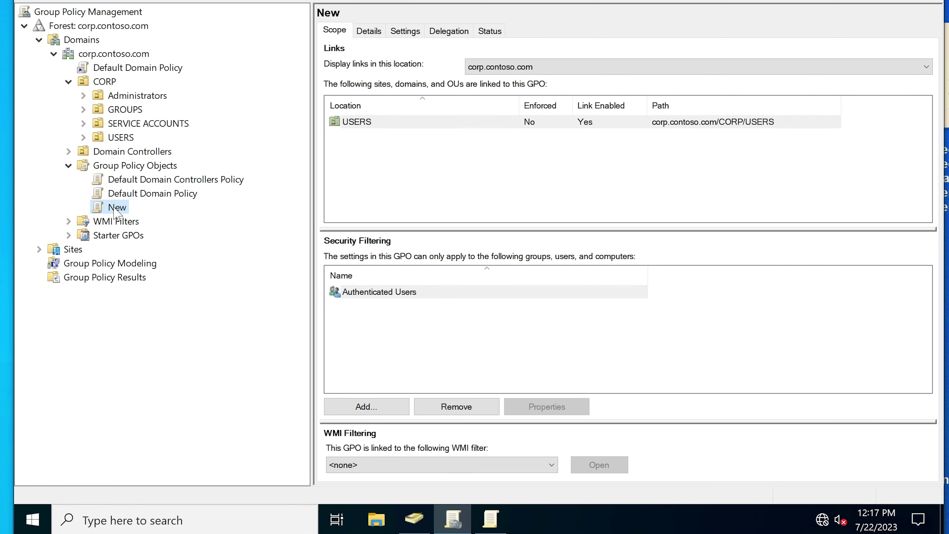
left_click(408, 33)
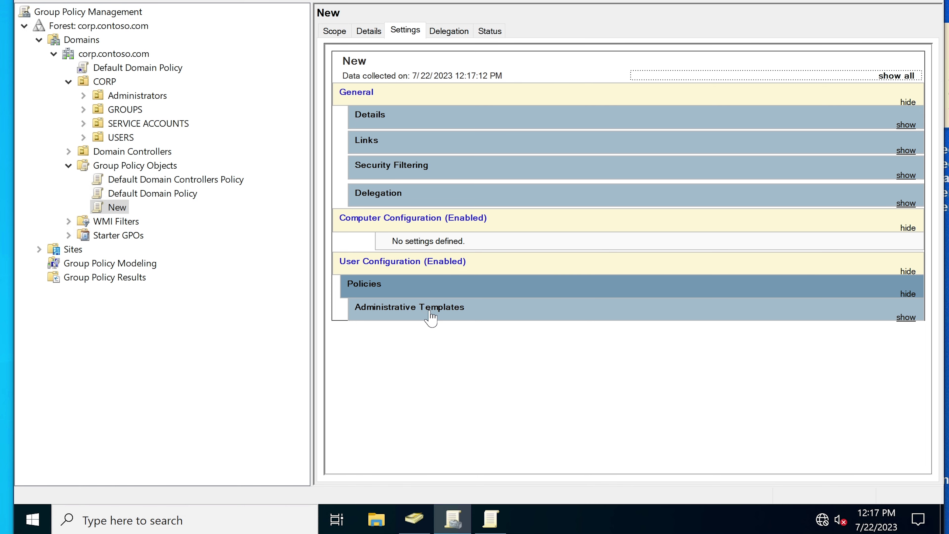
left_click(430, 317)
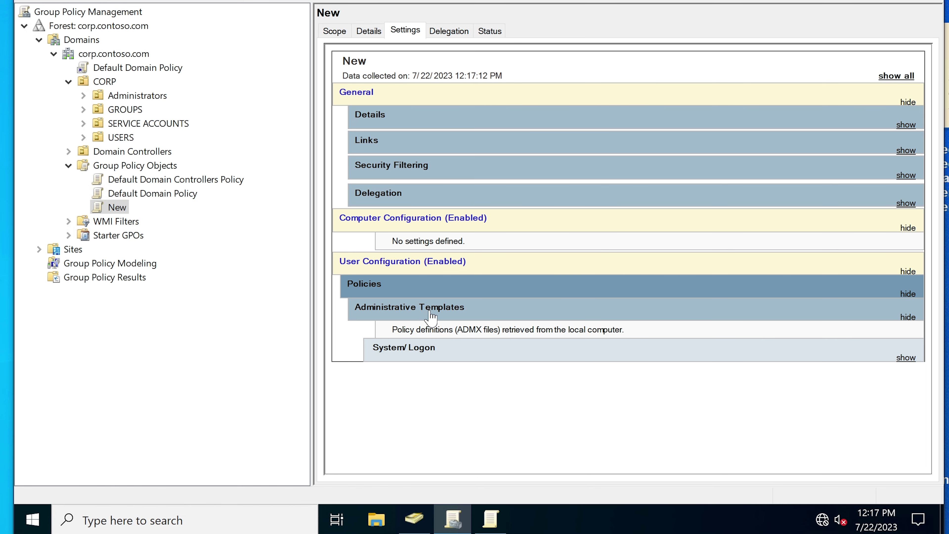
left_click(420, 360)
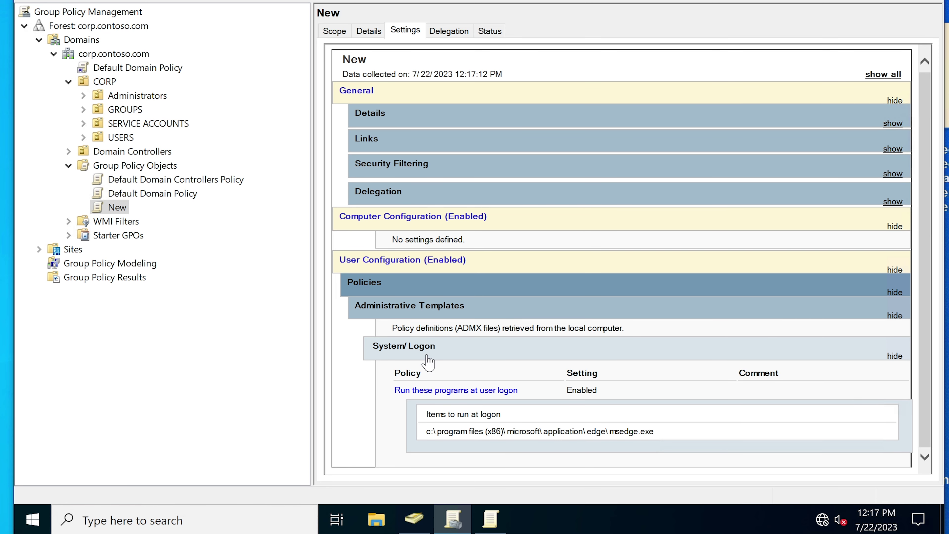
left_click_drag(634, 436, 430, 434)
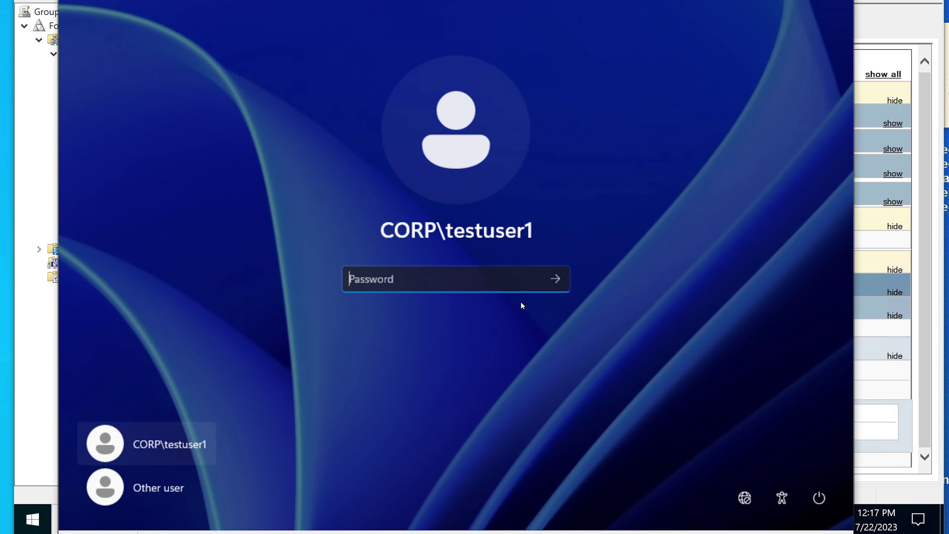
Enter the CORP test user's password on the Windows 11 sign-in screen and sign in
key("Return")
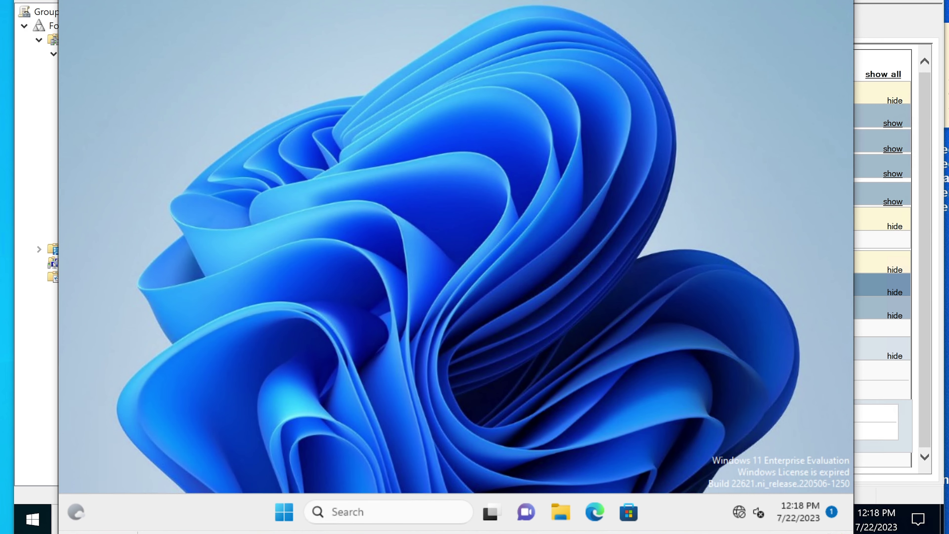
Open the taskbar Edge shortcut's Properties and select its Start in folder path
right_click(587, 508)
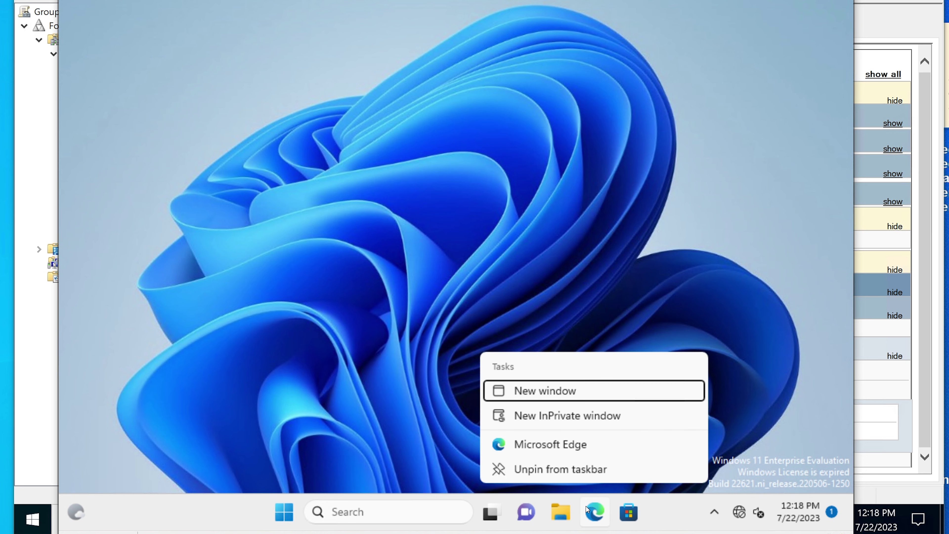
right_click(556, 450)
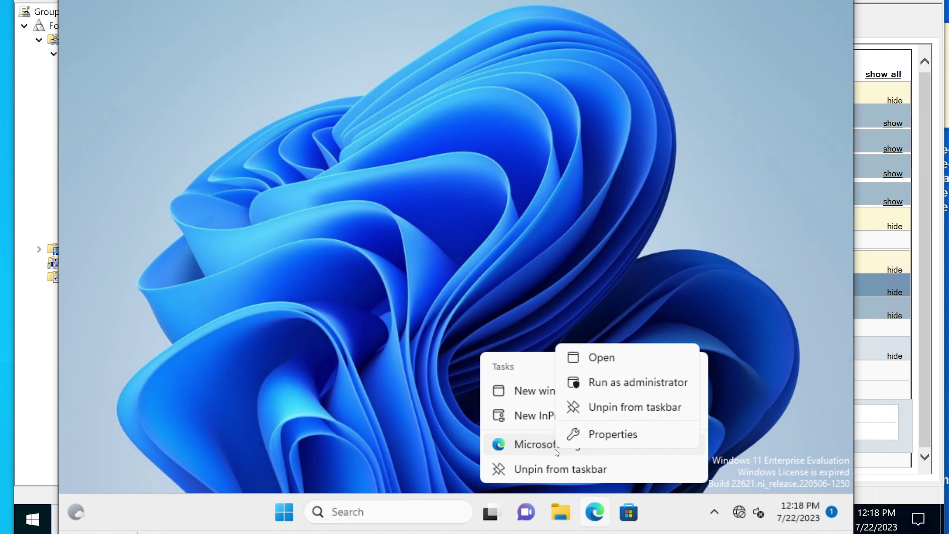
left_click(601, 437)
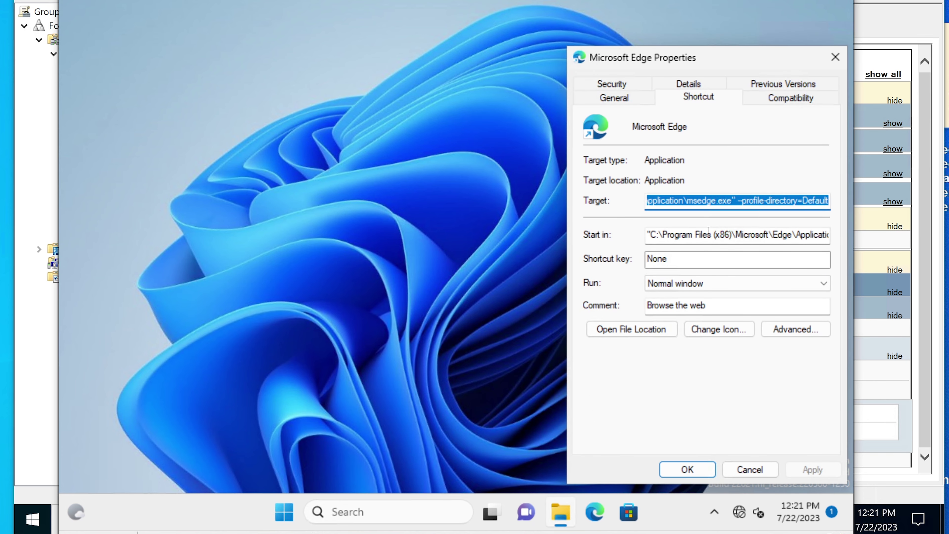
left_click_drag(709, 230, 832, 238)
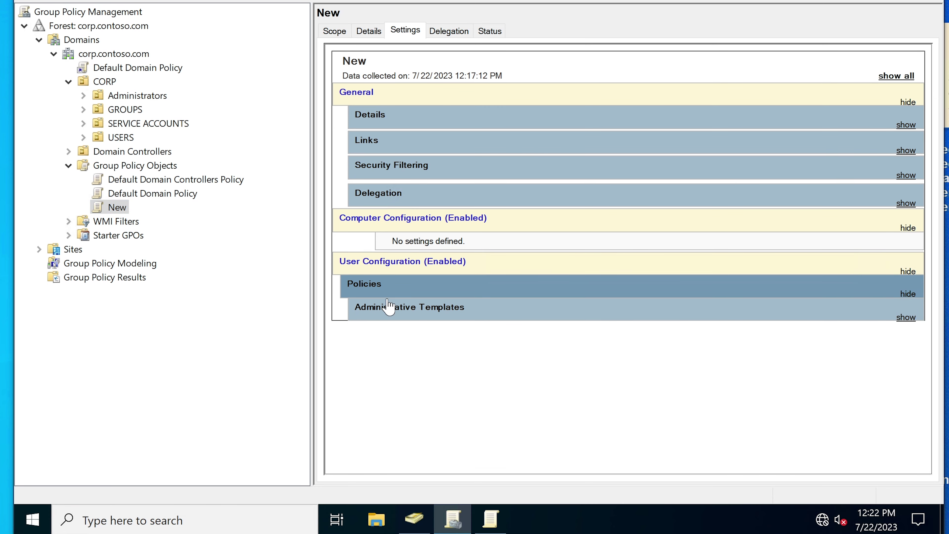
Re-expand the New GPO report to the logon setting and select part of the msedge.exe path
left_click(389, 307)
left_click(399, 352)
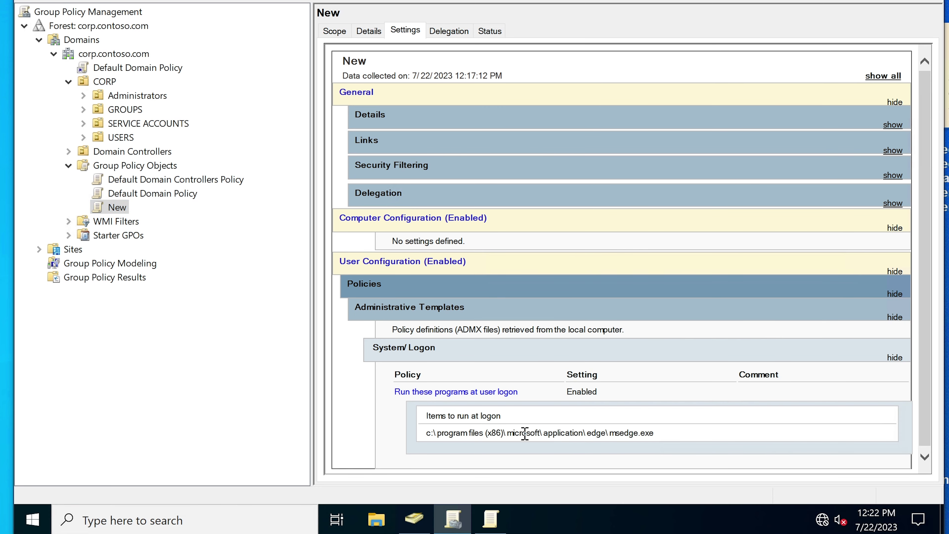
left_click_drag(545, 434, 595, 434)
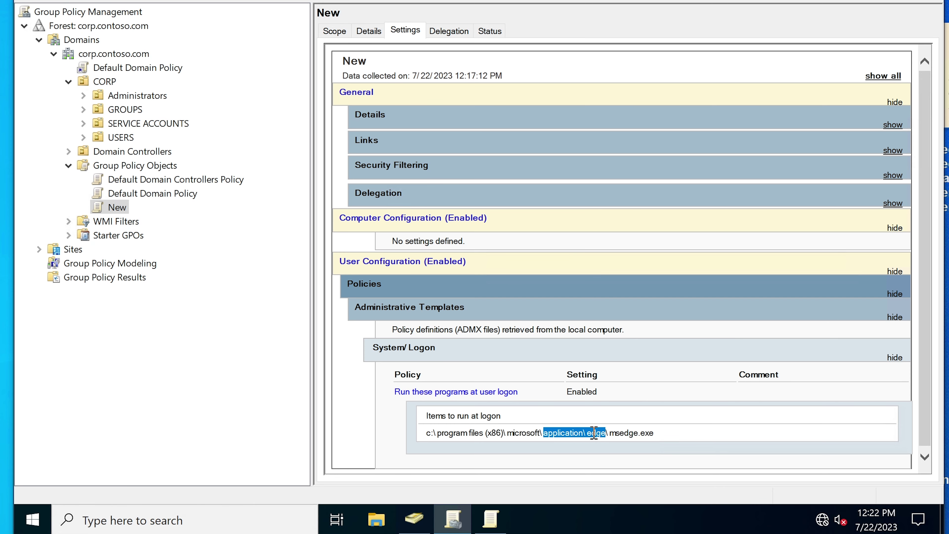
Edit the New GPO and navigate User Configuration > Administrative Templates > System to Logon in a maximized editor
right_click(116, 205)
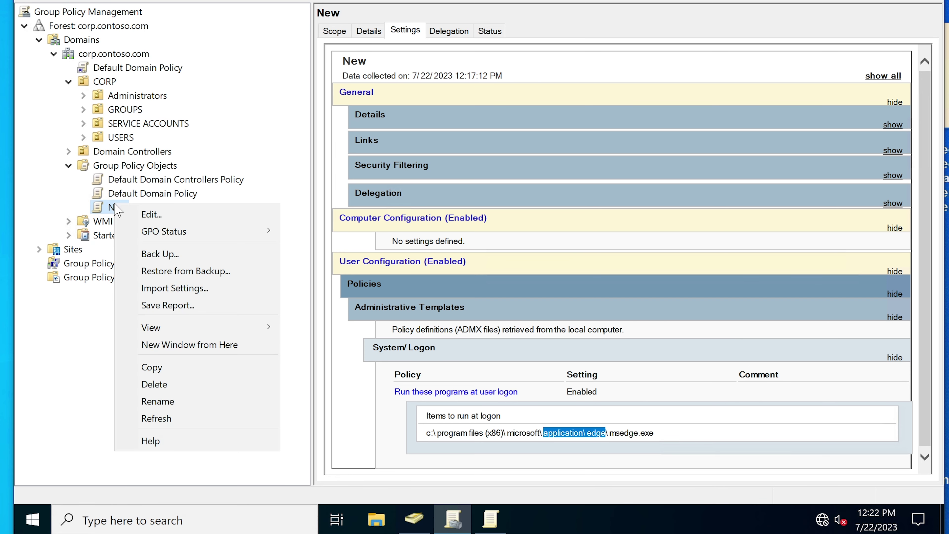
left_click(141, 215)
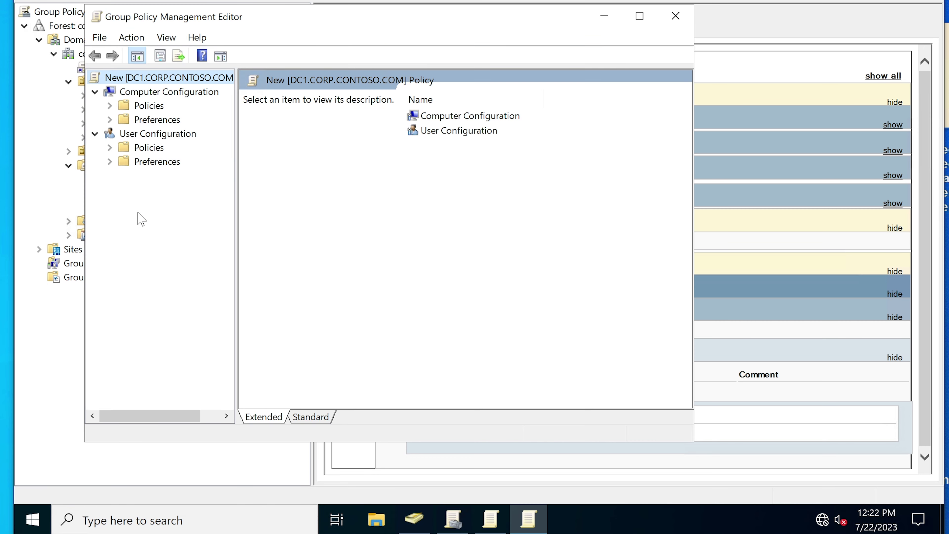
left_click(110, 147)
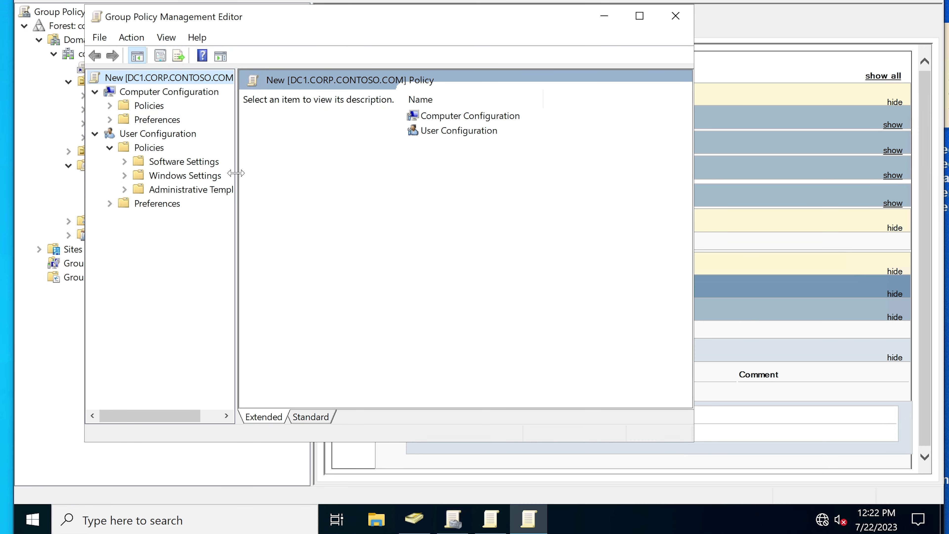
left_click_drag(235, 173, 299, 171)
left_click(639, 16)
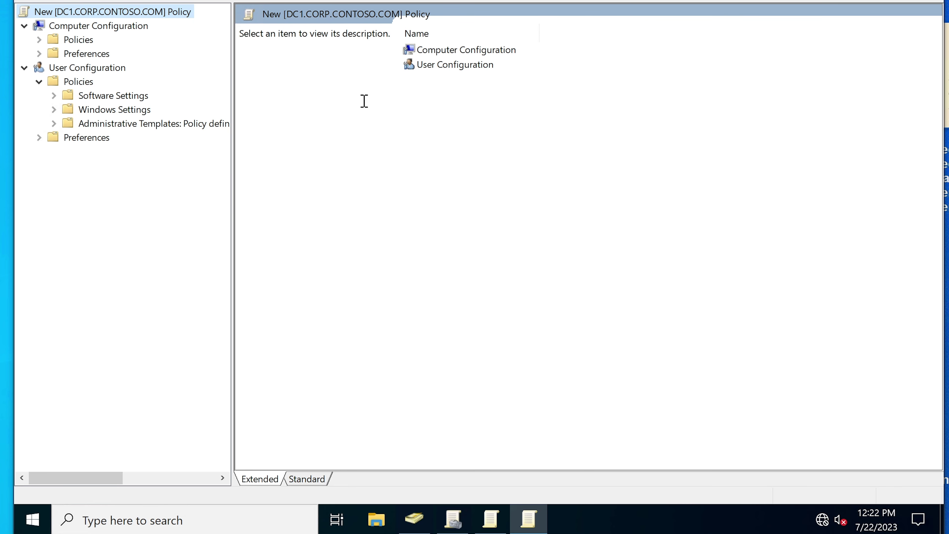
left_click(54, 124)
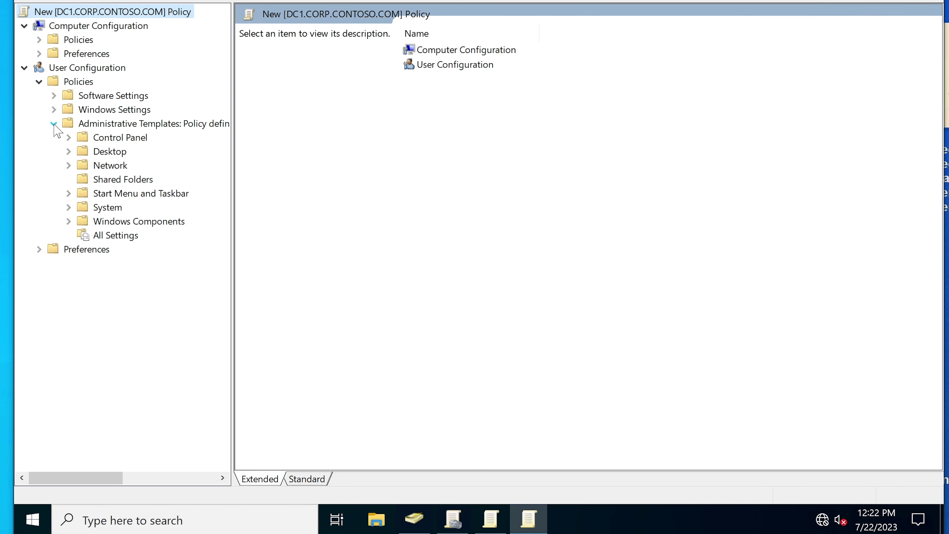
left_click_drag(232, 157, 359, 165)
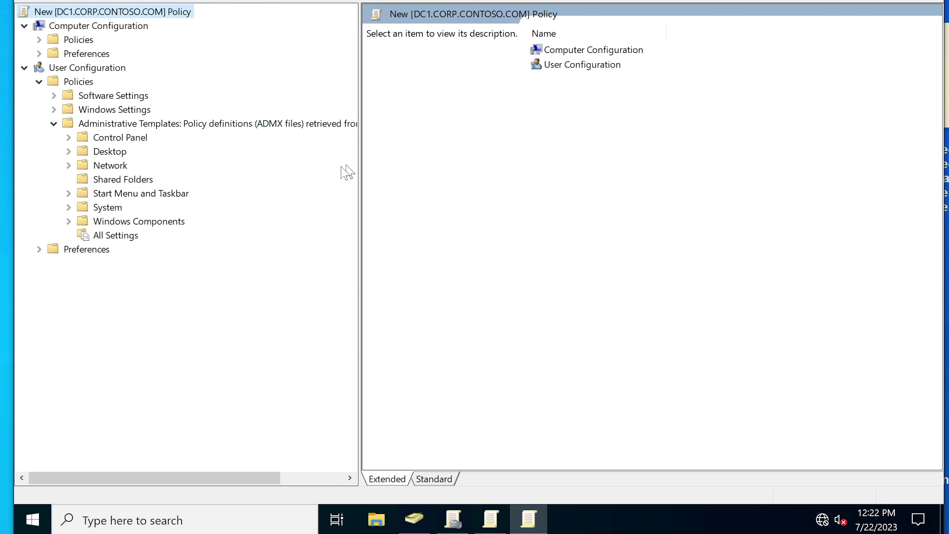
left_click(69, 207)
left_click(121, 319)
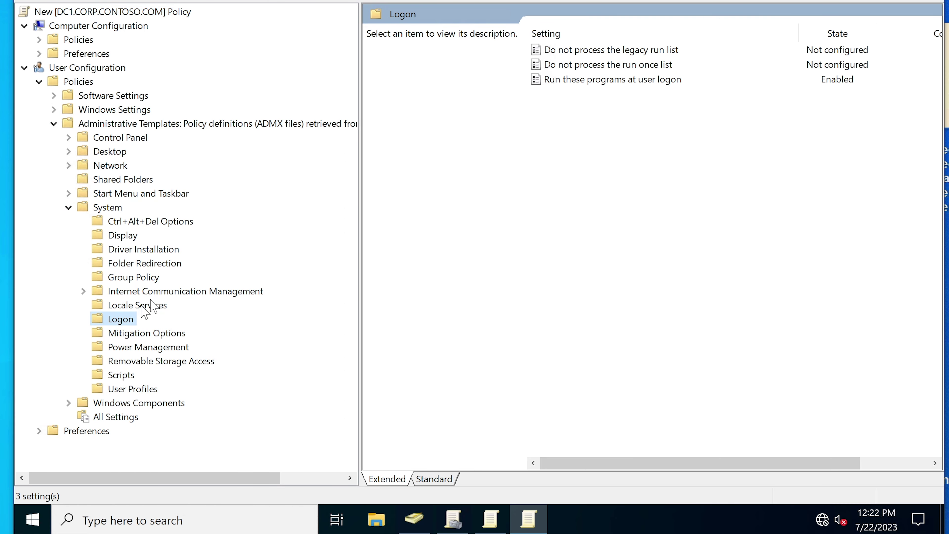
Sort All Settings by State so Run these programs at user logon appears first, and select it
left_click(597, 80)
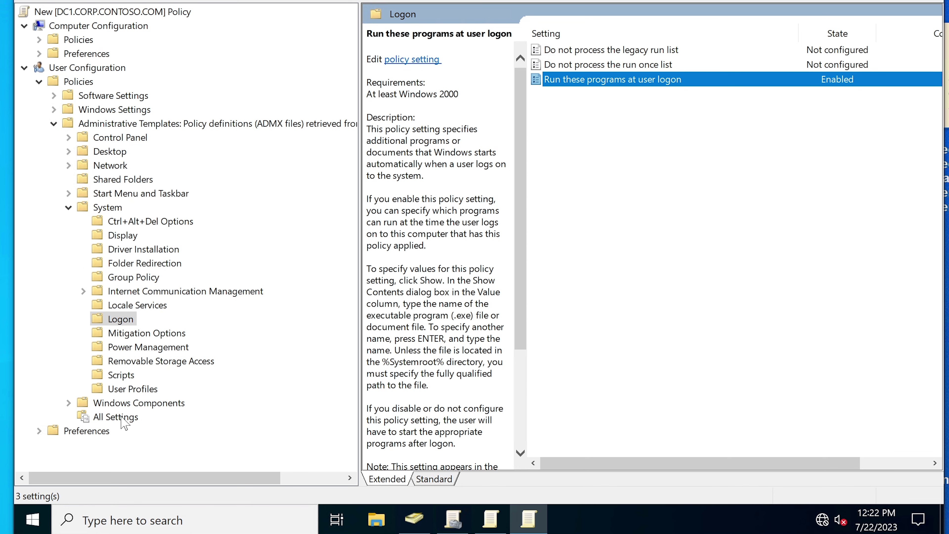
left_click(122, 418)
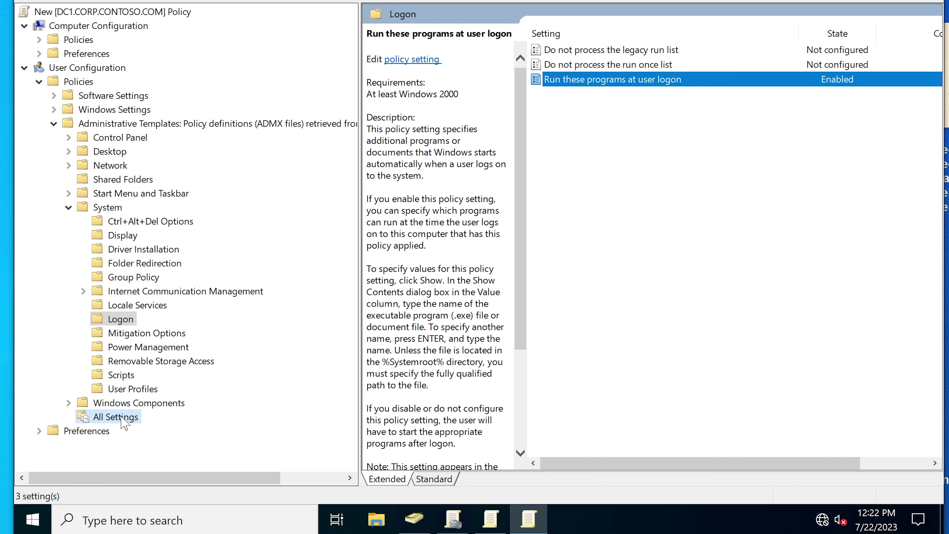
left_click(101, 209)
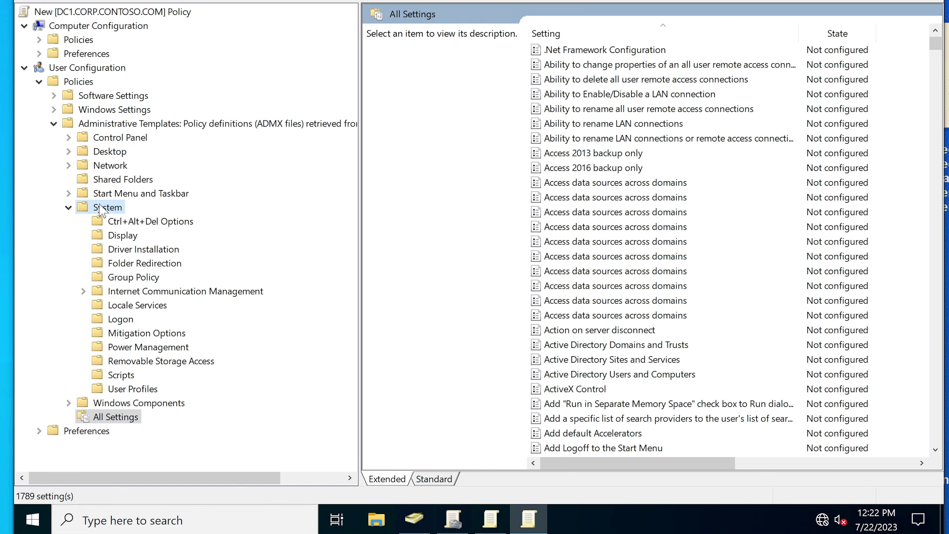
left_click(105, 418)
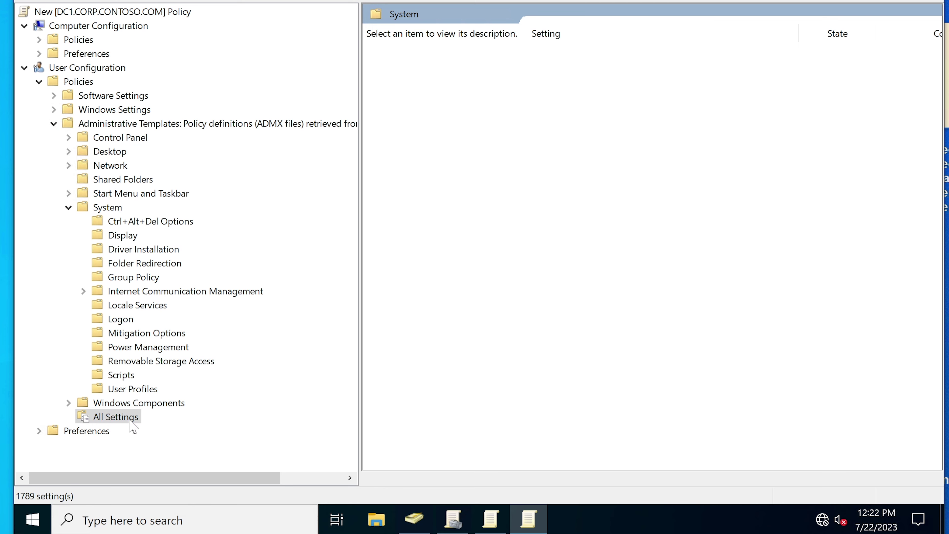
left_click(840, 35)
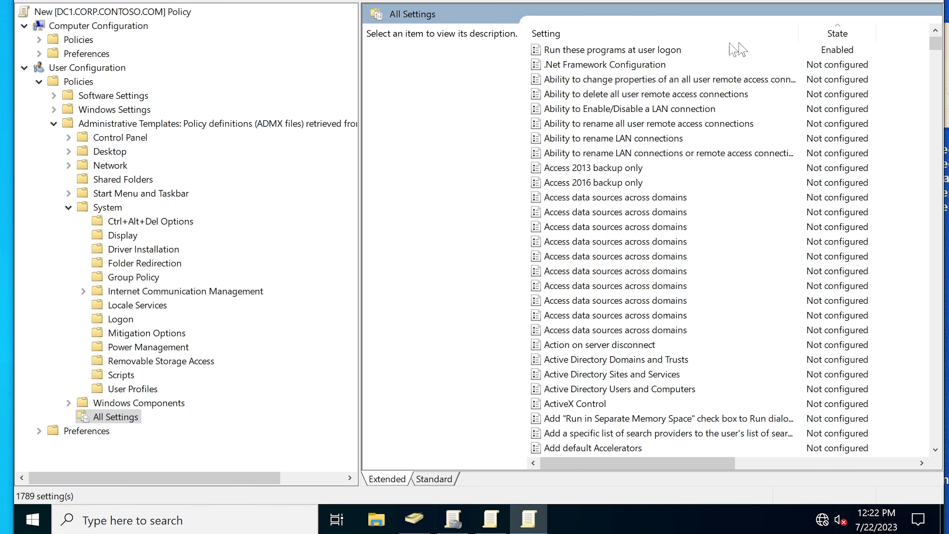
left_click(657, 53)
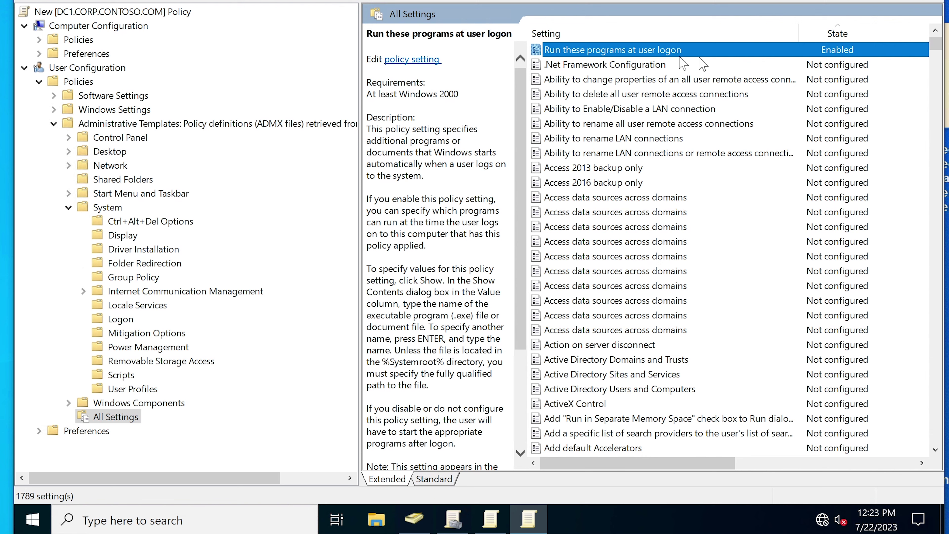
Change the logon program entry to c:\program files (x86)\microsoft\edge\application\msedge.exe and confirm it
double_click(575, 54)
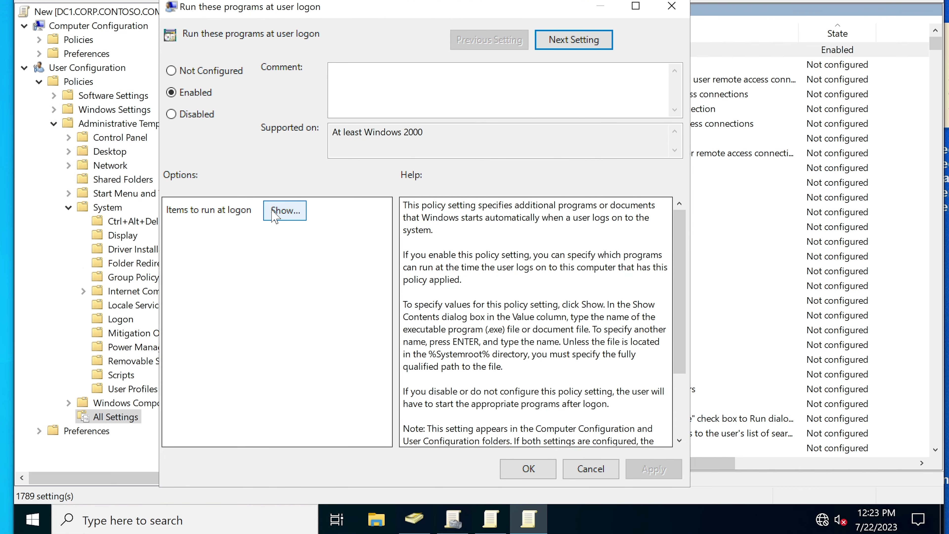
left_click(277, 212)
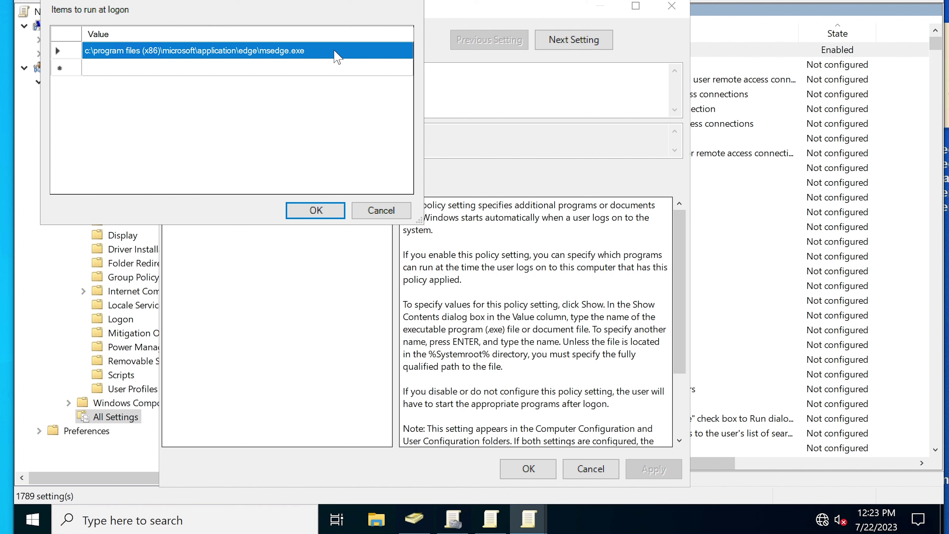
left_click(301, 50)
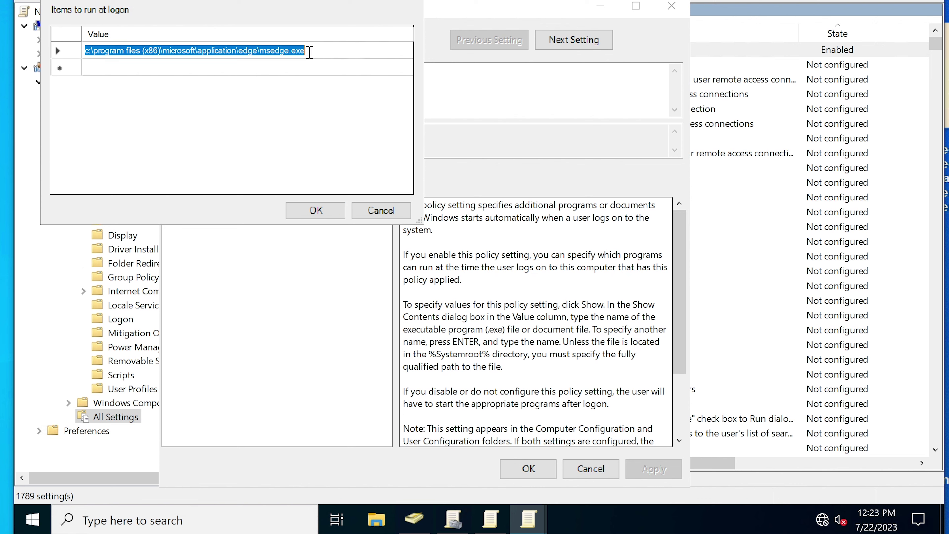
left_click_drag(258, 51, 197, 50)
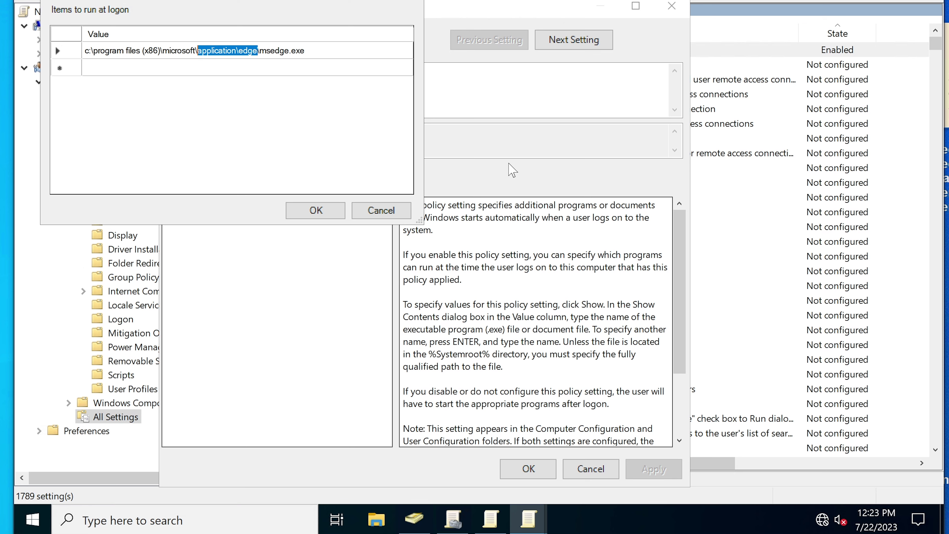
type("edge")
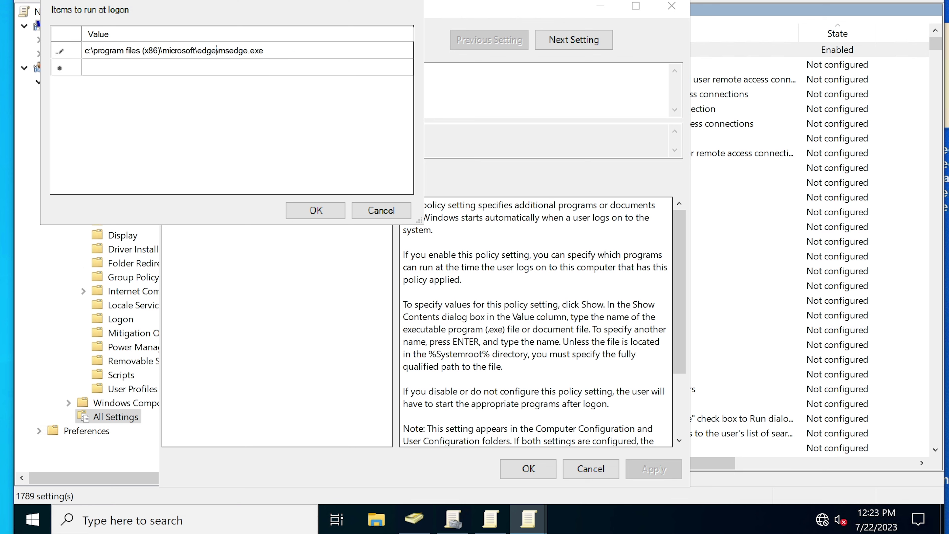
key("Right")
type("application\\")
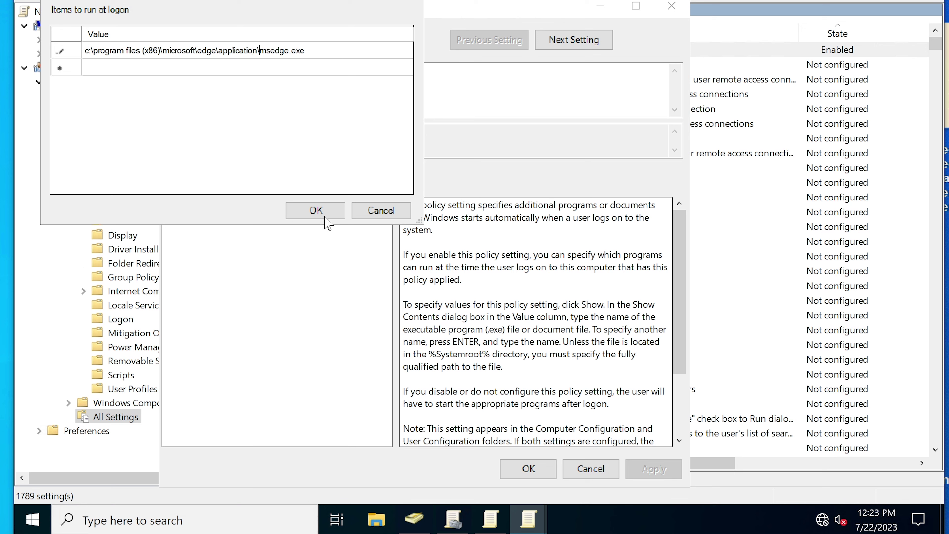
left_click(315, 211)
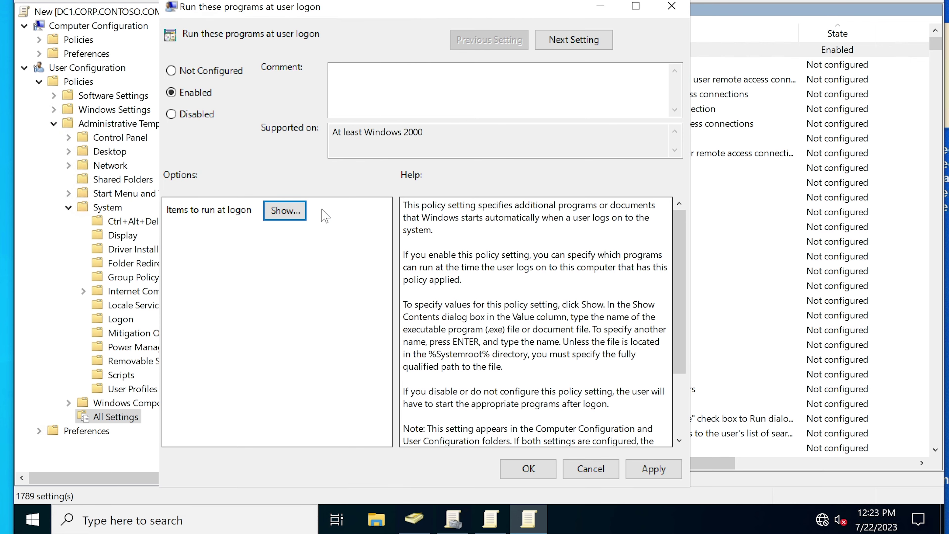
Apply and close the logon policy, close Edge's Properties, and sign the test user out
left_click(642, 468)
left_click(546, 464)
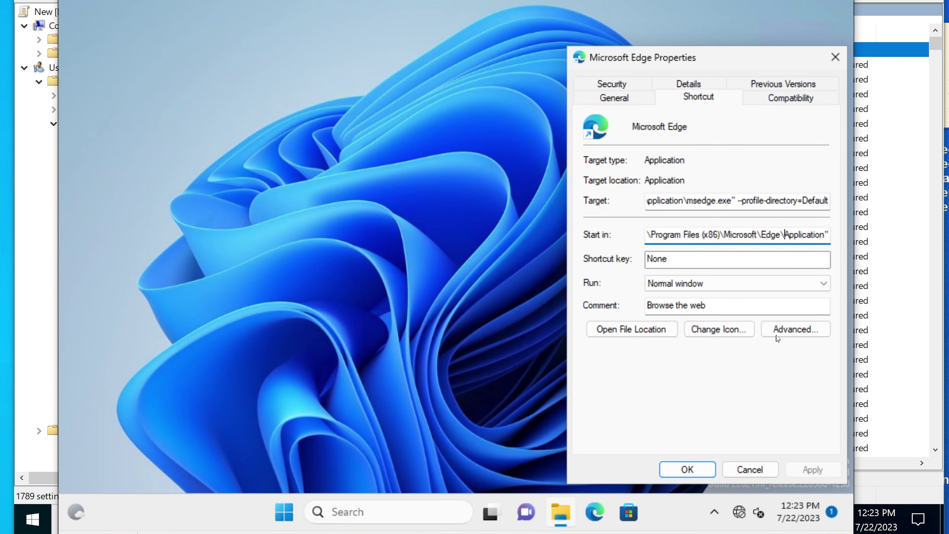
left_click(760, 472)
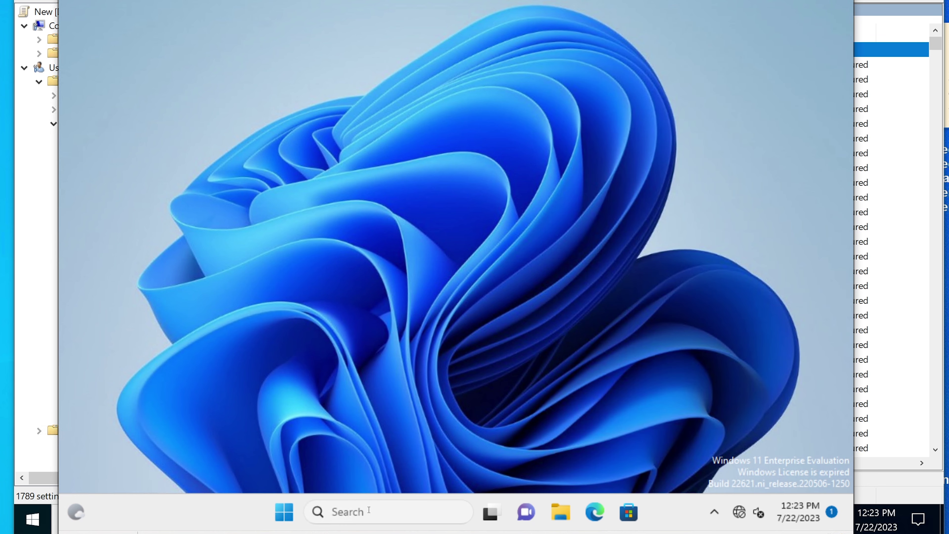
left_click(286, 498)
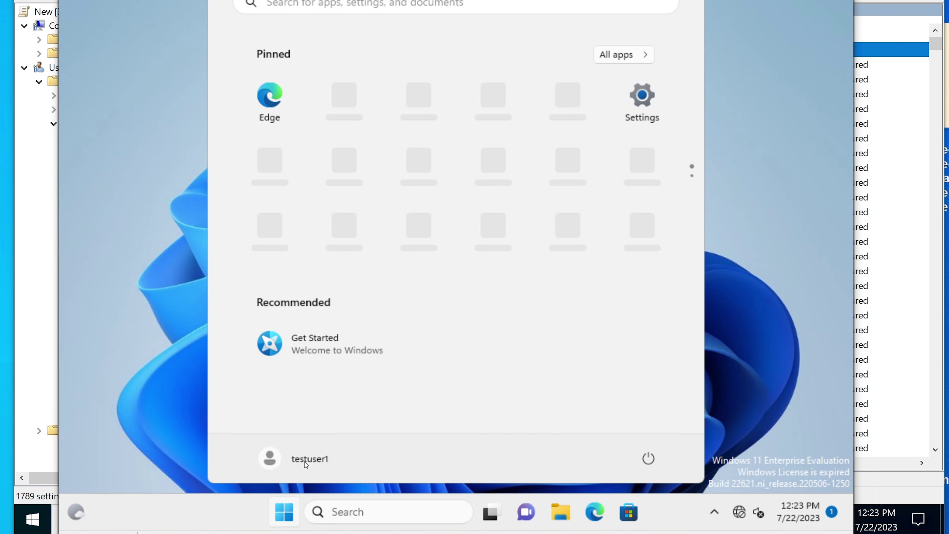
left_click(305, 461)
left_click(304, 406)
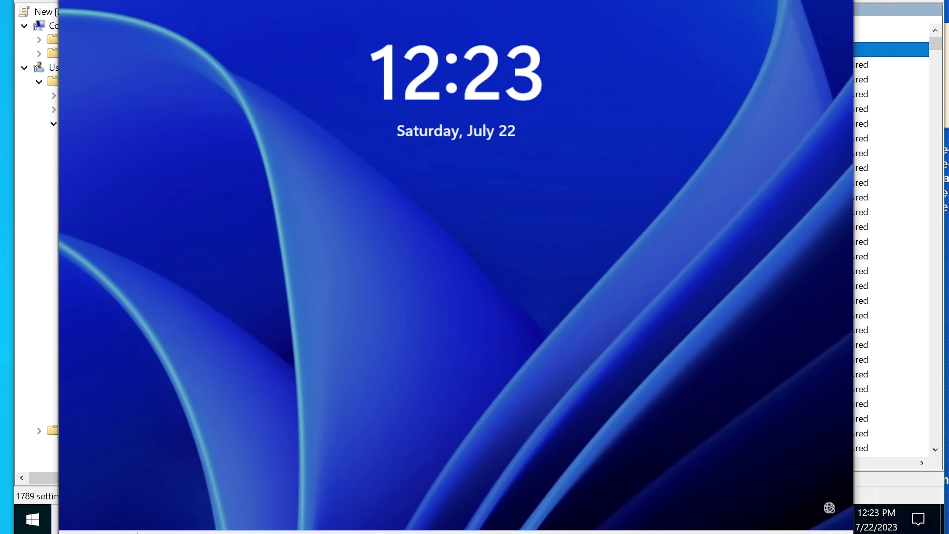
Sign in to the Windows 11 client with the CORP test user's password
left_click(401, 355)
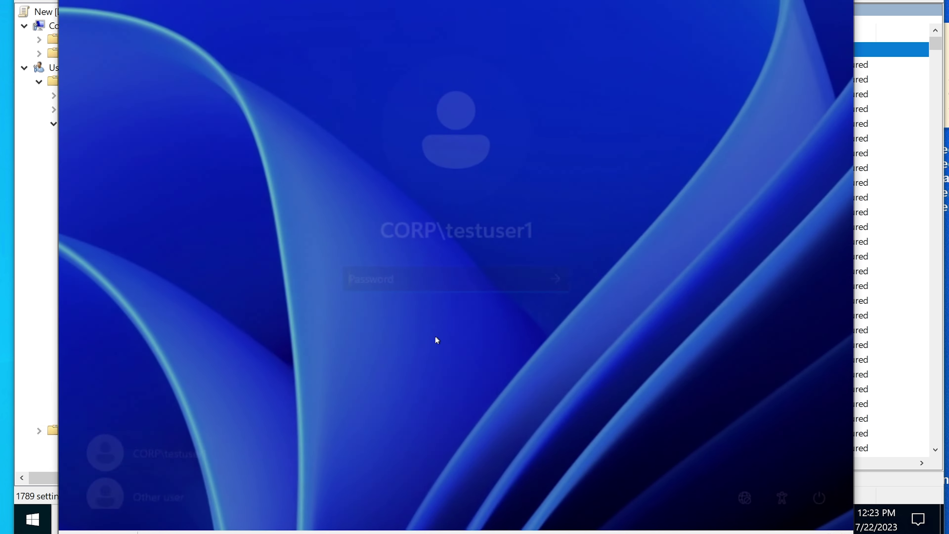
type("****")
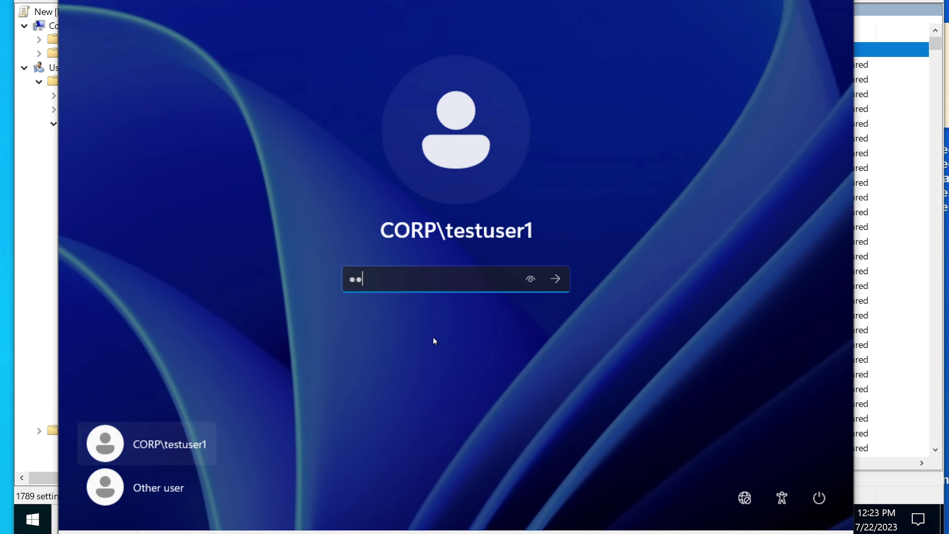
type("****")
key("Return")
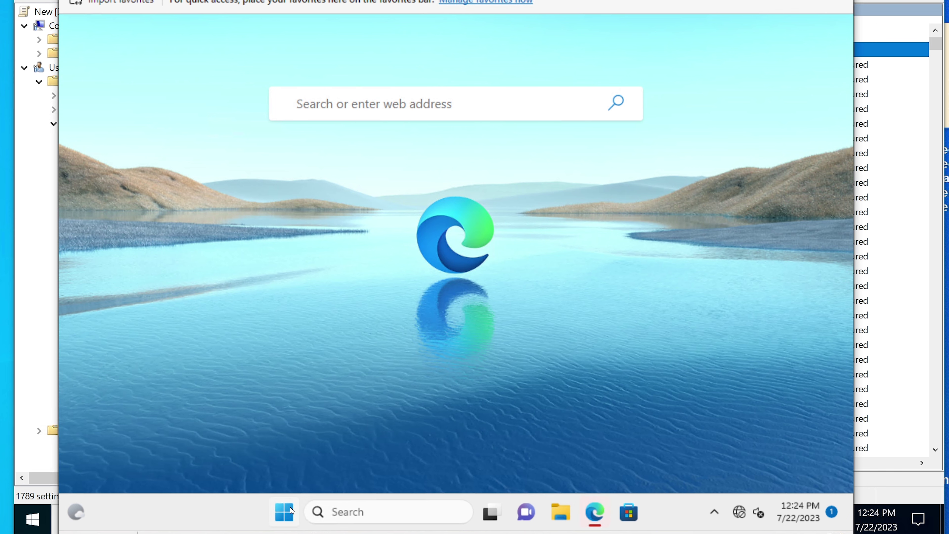
Sign the test user out through the Start menu account options
left_click(284, 512)
left_click(288, 463)
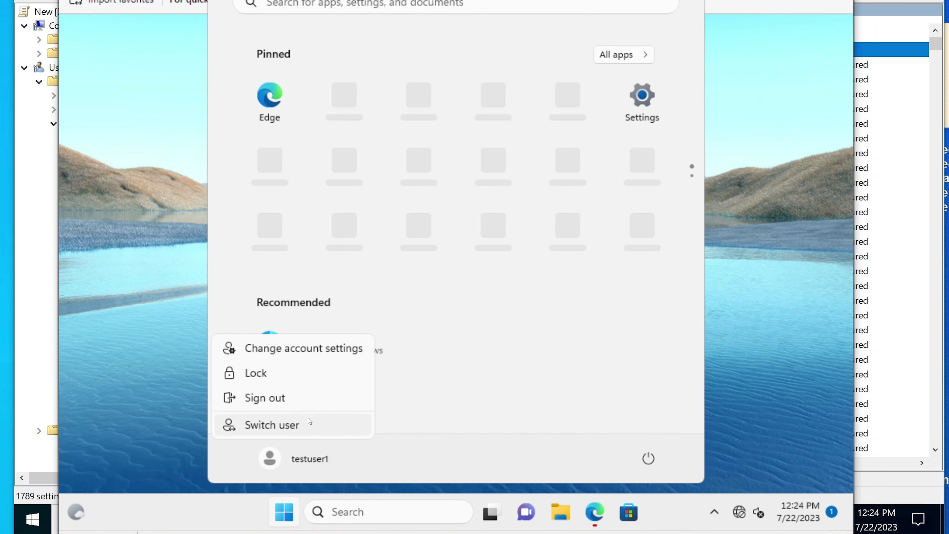
left_click(293, 397)
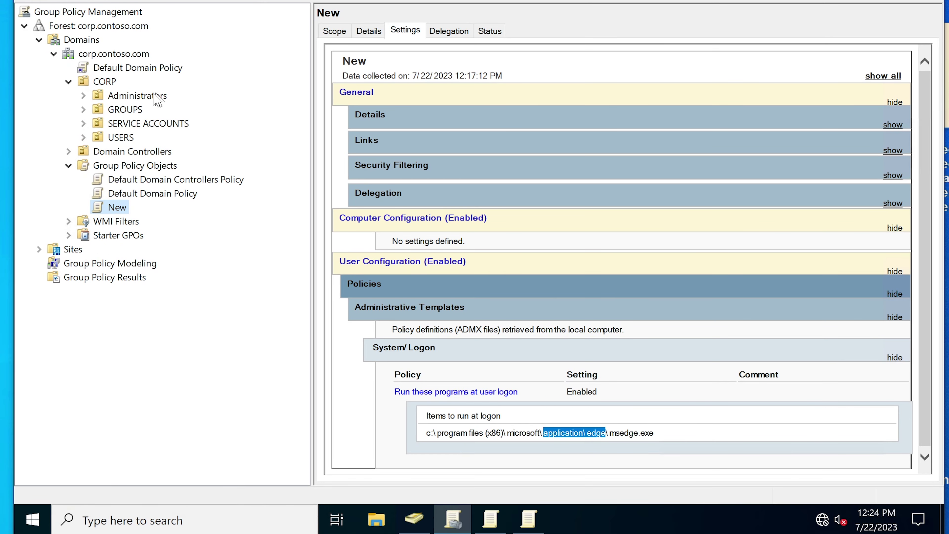
Check the GPOs linked to USERS, then select the second test account in ADUC's USERS unit
left_click(114, 140)
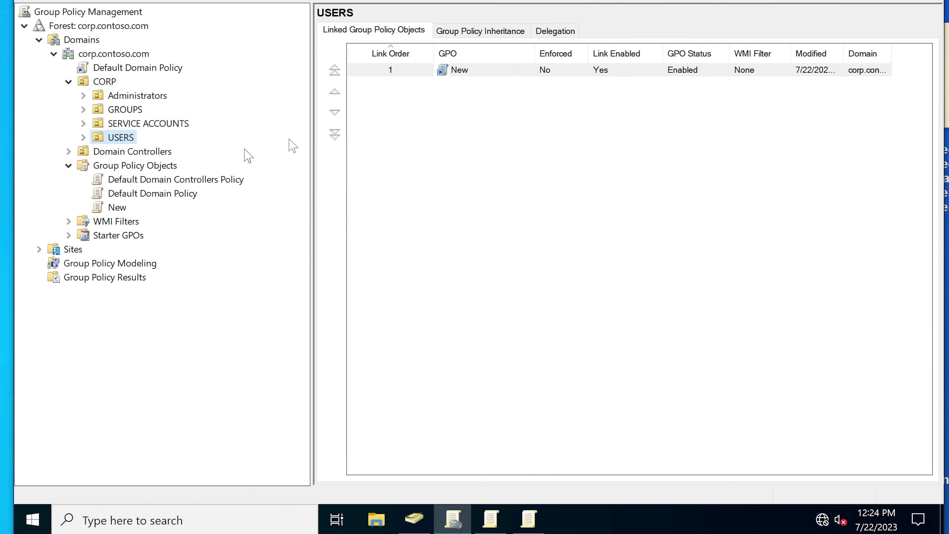
key("super+d")
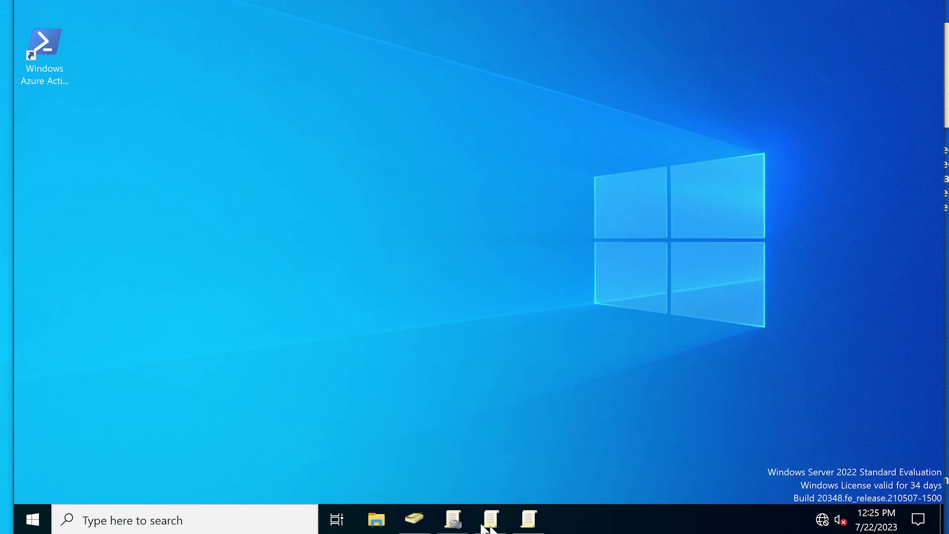
left_click(414, 518)
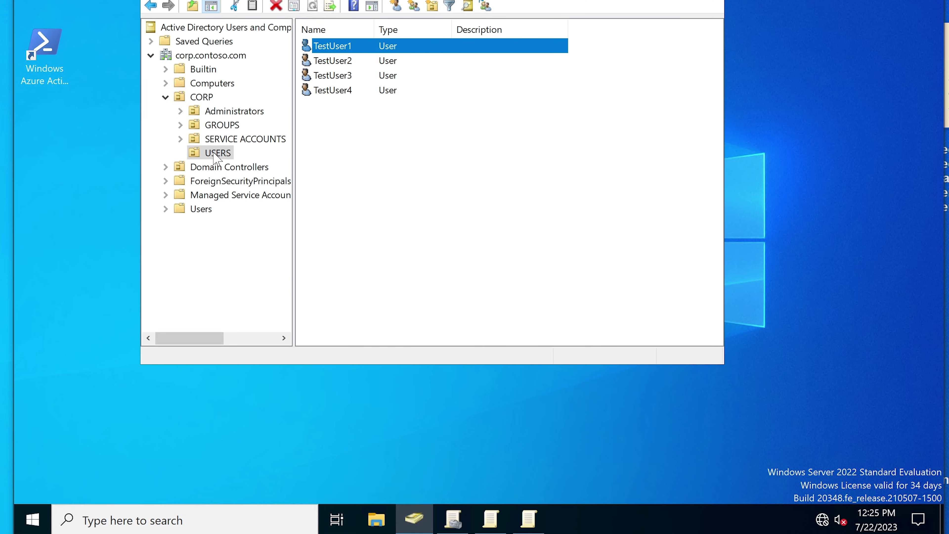
left_click(225, 153)
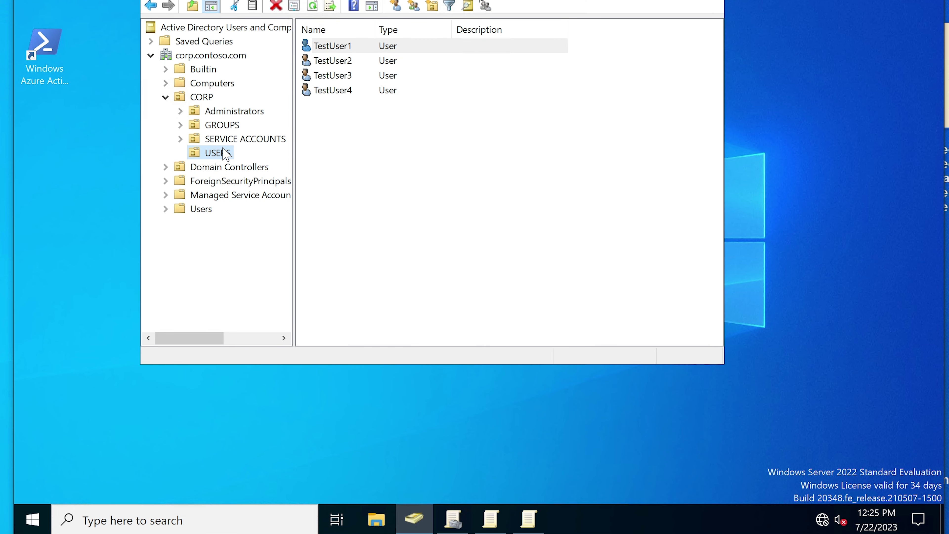
left_click(339, 62)
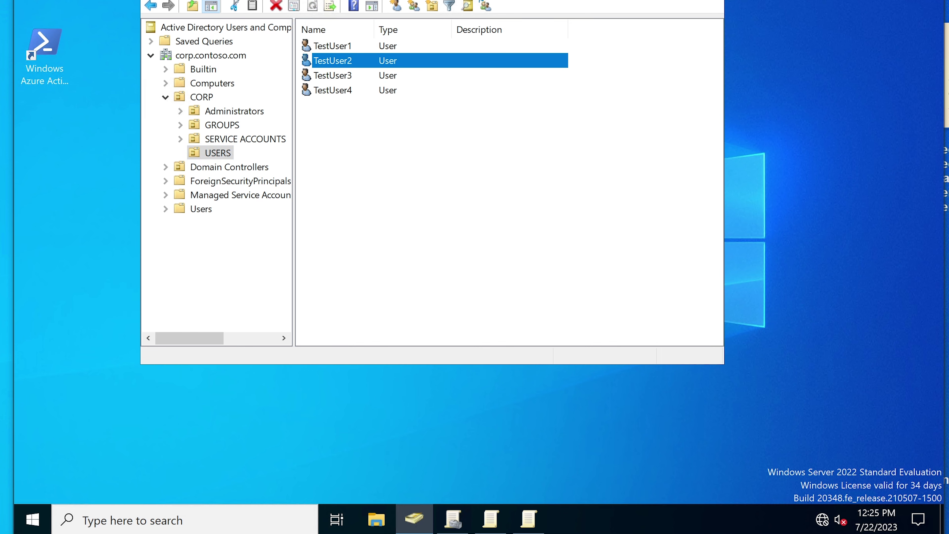
key("alt+Tab")
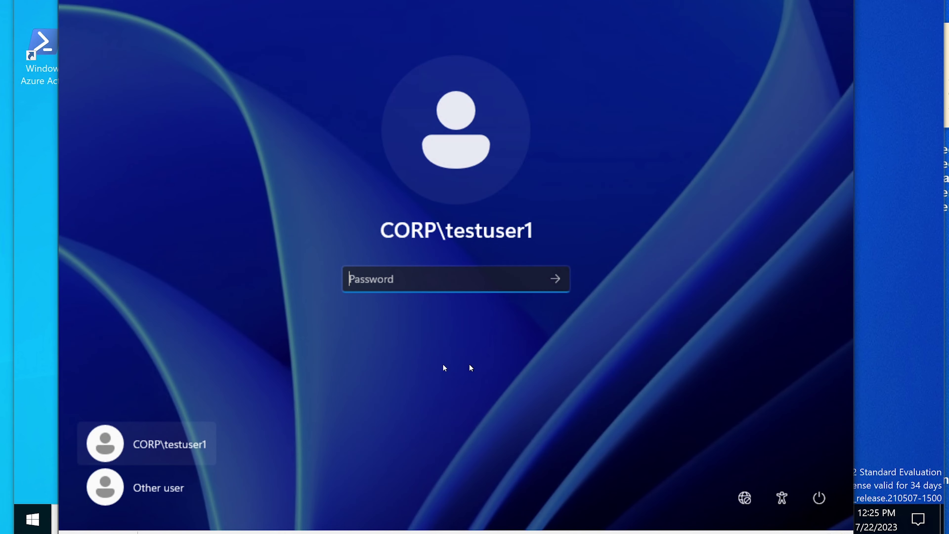
Sign in through Other user with the second test user's name and password
left_click(170, 488)
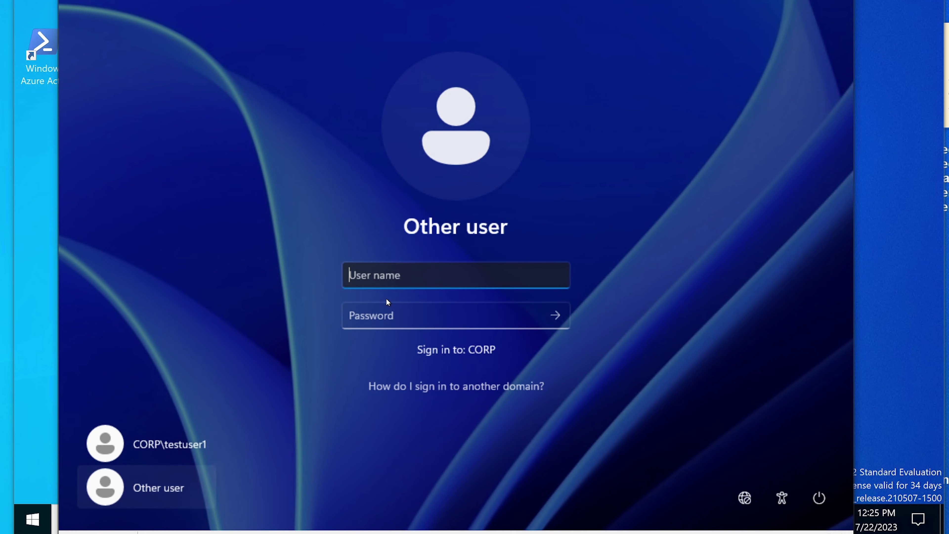
type("testuser2")
key("Tab")
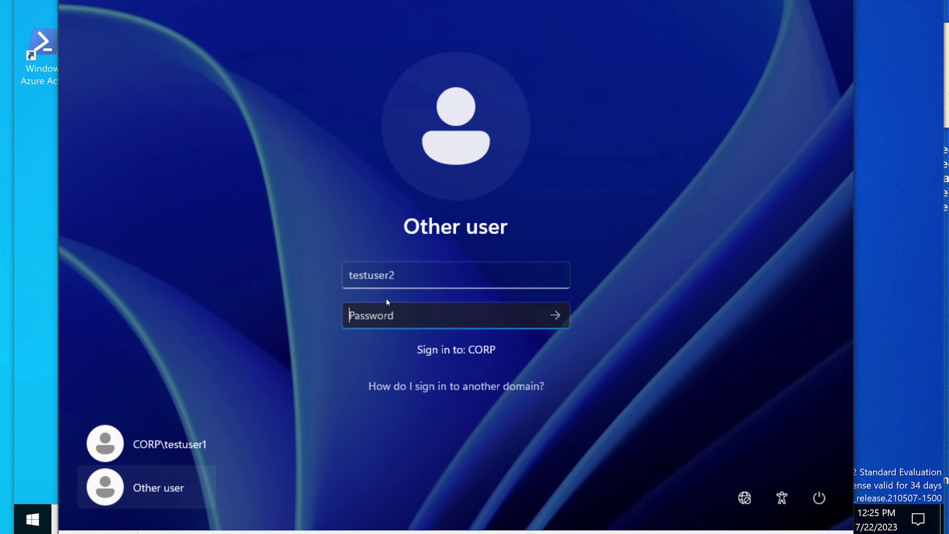
type("•")
key("Return")
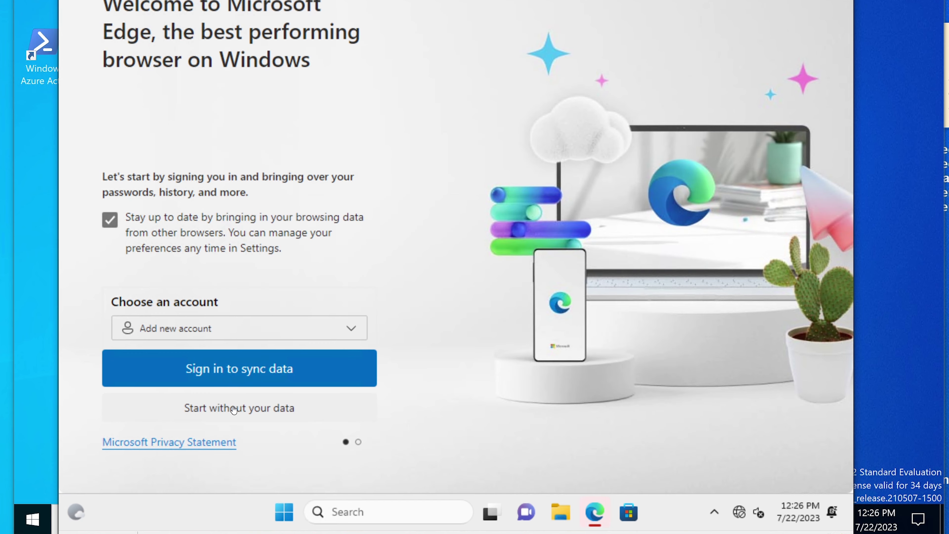
Start Edge without your data, confirm browsing, then close the Edge window
left_click(233, 409)
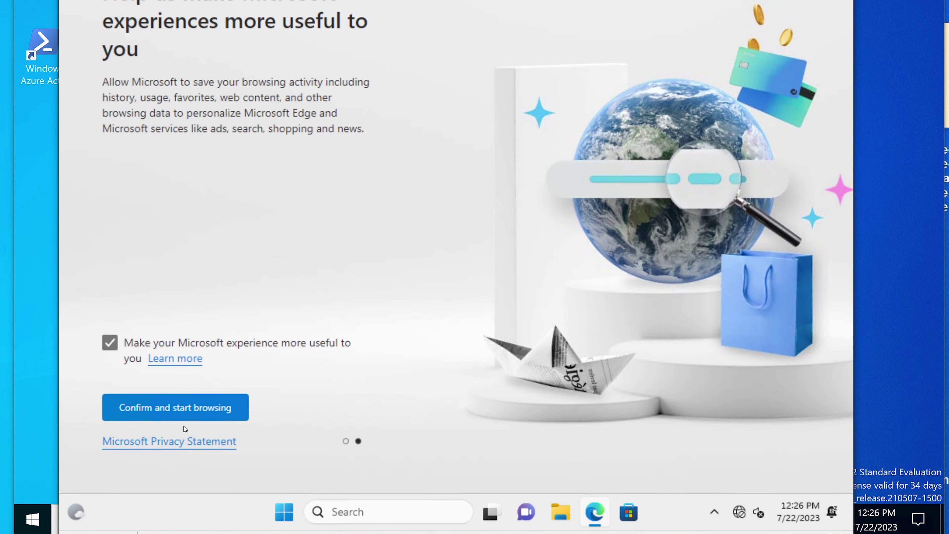
left_click(189, 408)
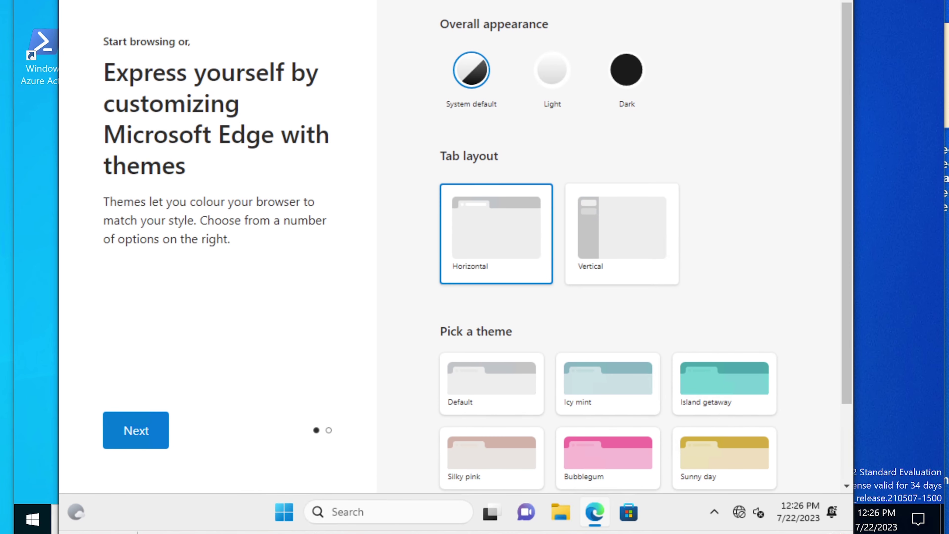
key("alt+F4")
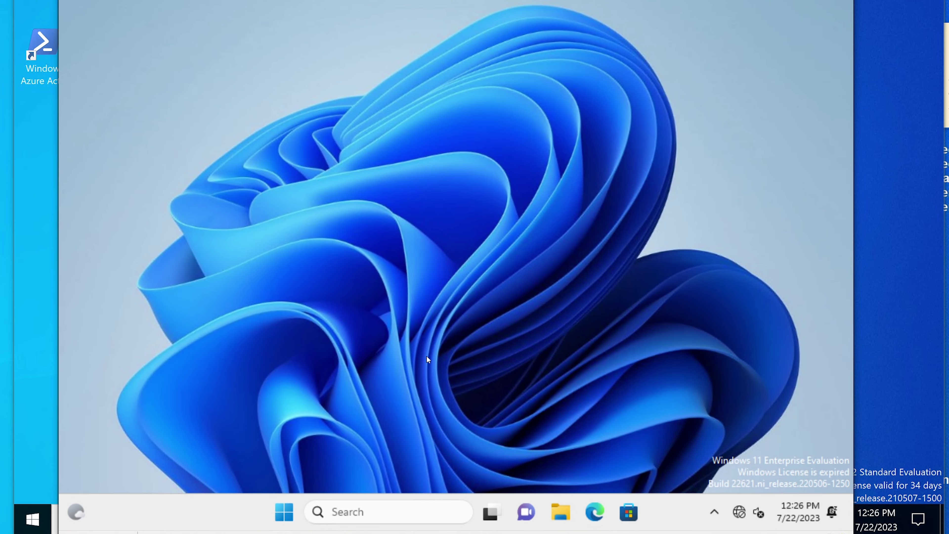
left_click(360, 511)
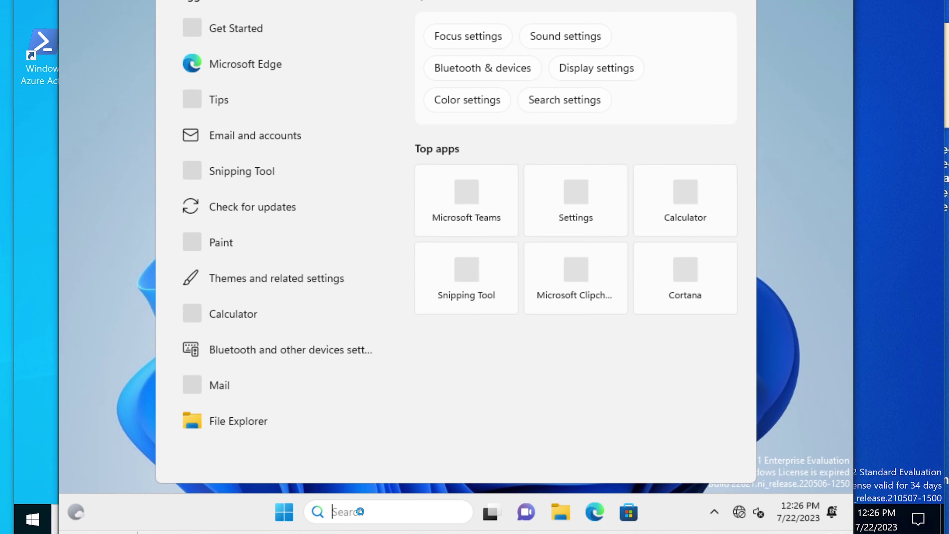
type("local")
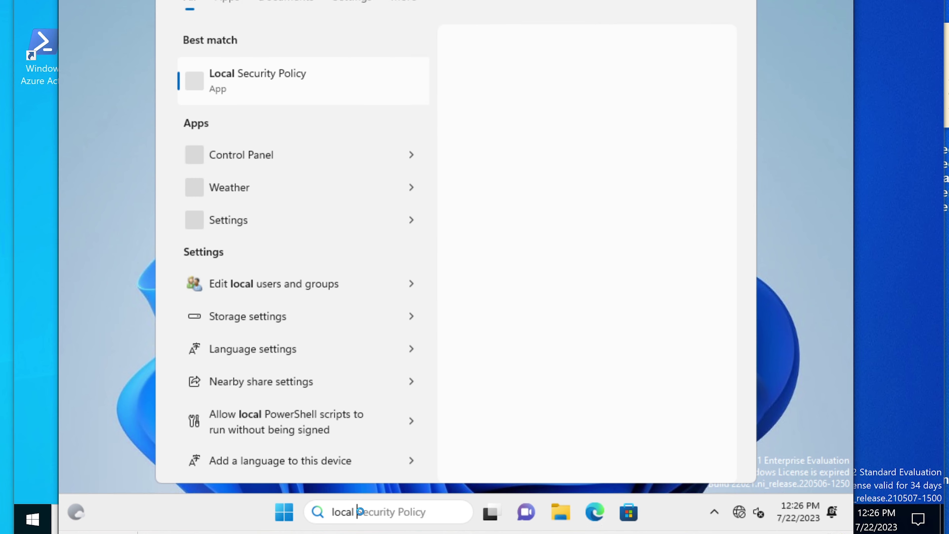
type(" group")
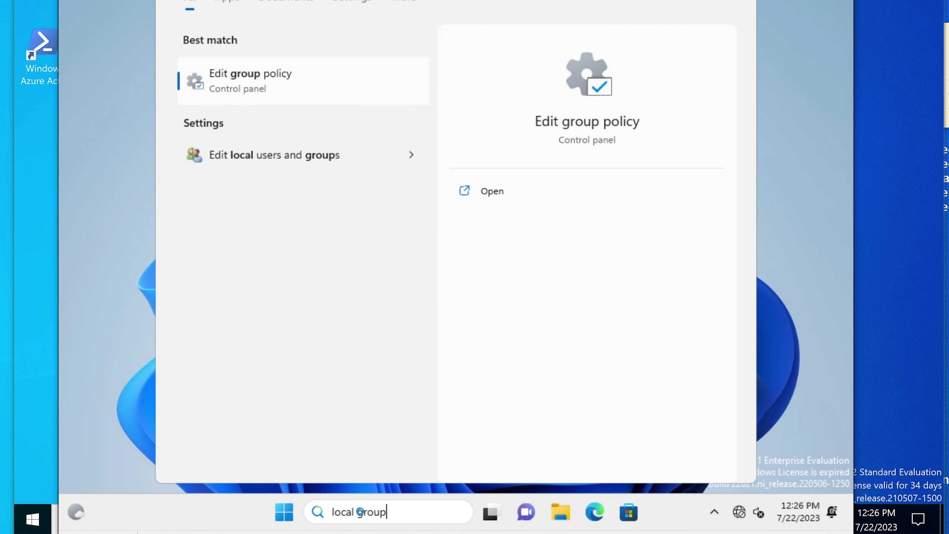
left_click(286, 78)
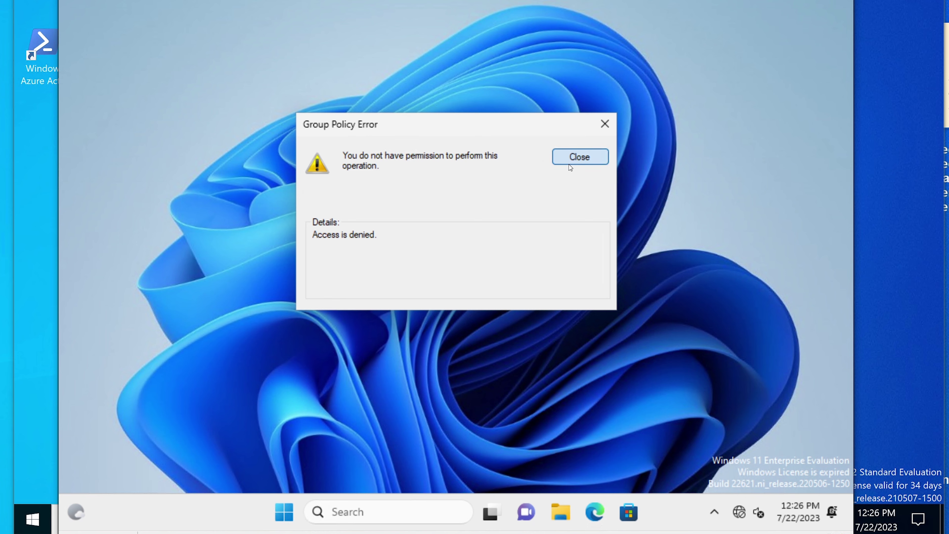
left_click(569, 165)
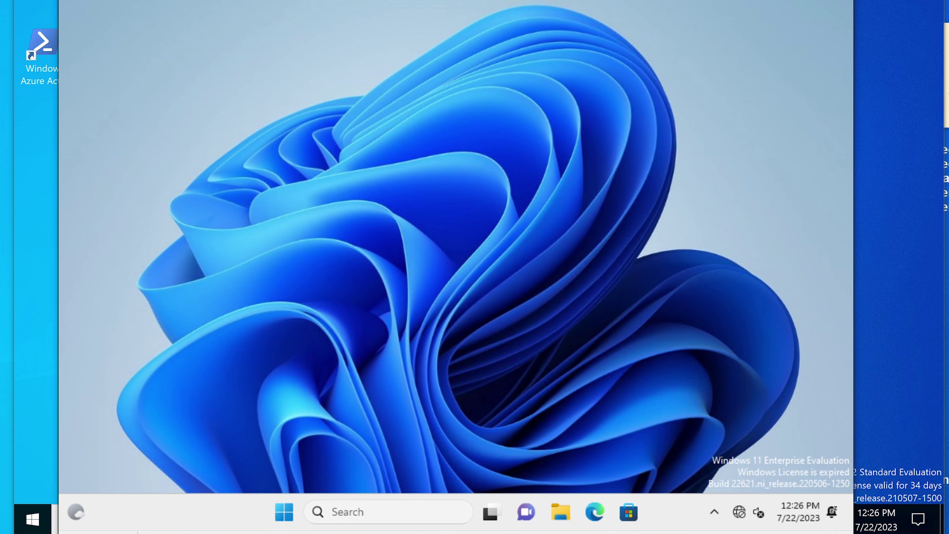
key("super")
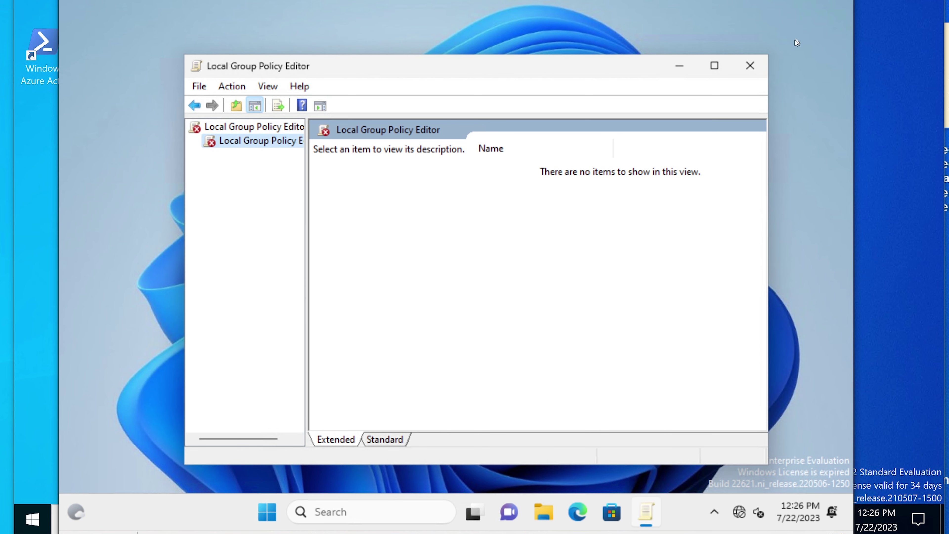
left_click(750, 65)
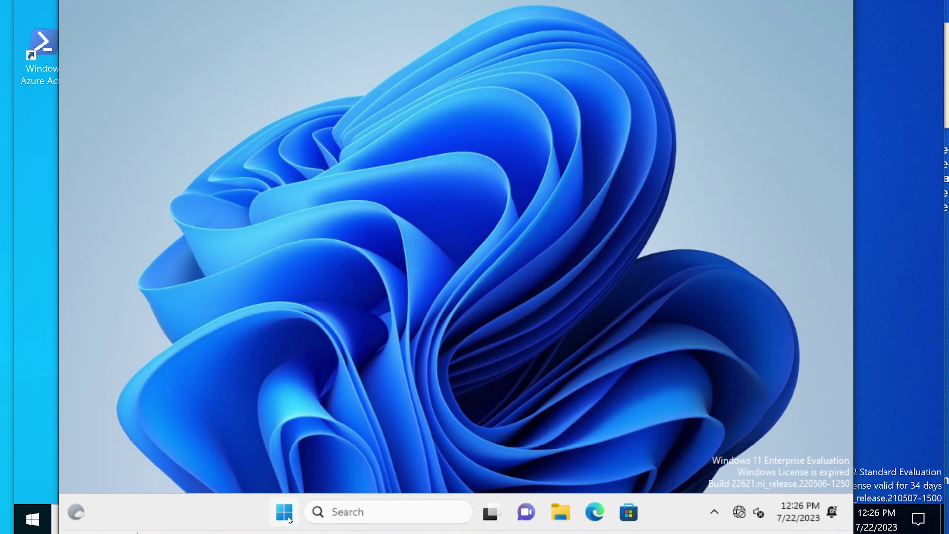
Sign the second test user out from the Start menu account options
left_click(289, 520)
left_click(282, 465)
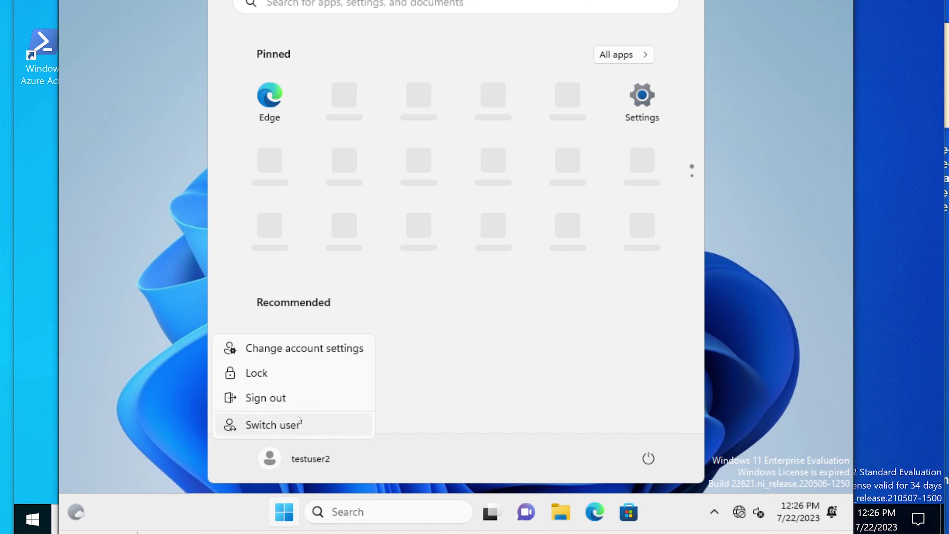
left_click(295, 404)
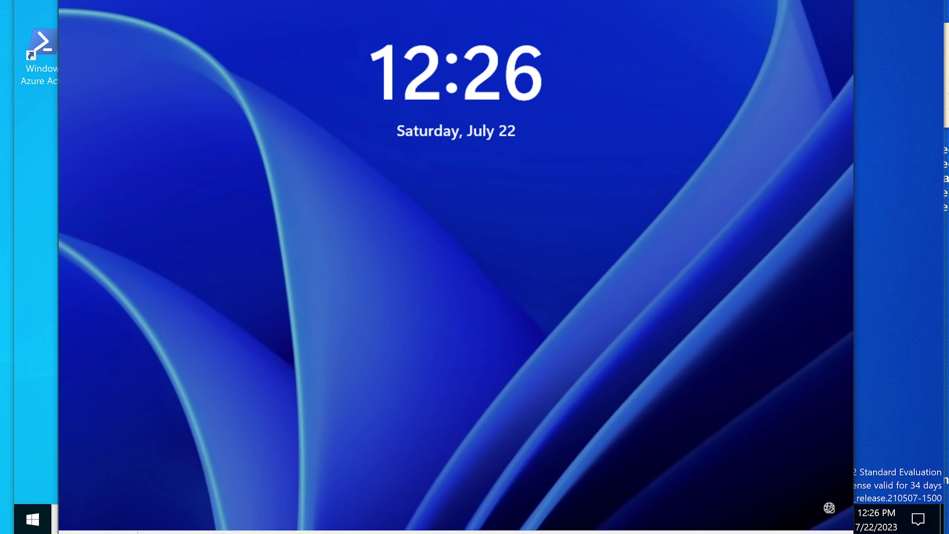
Sign in through Other user as administrator with its password
left_click(510, 287)
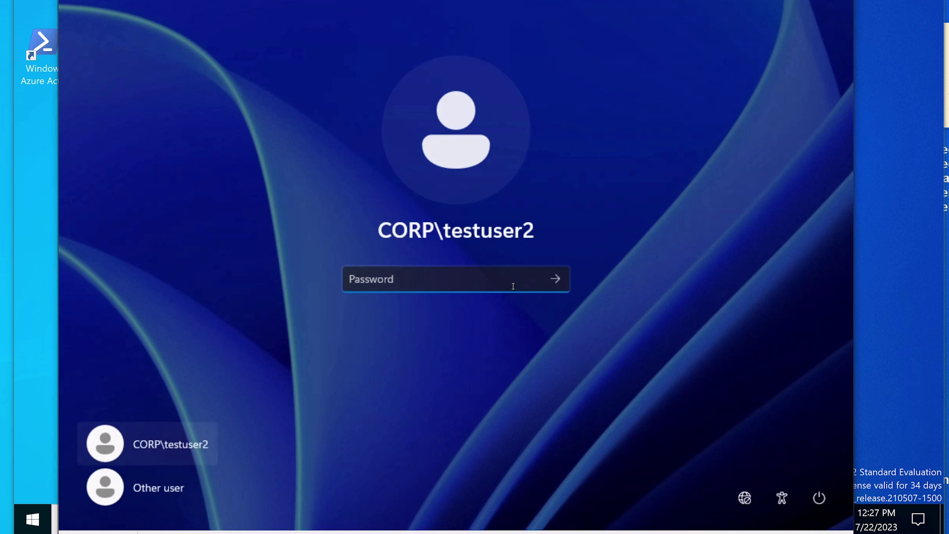
left_click(162, 493)
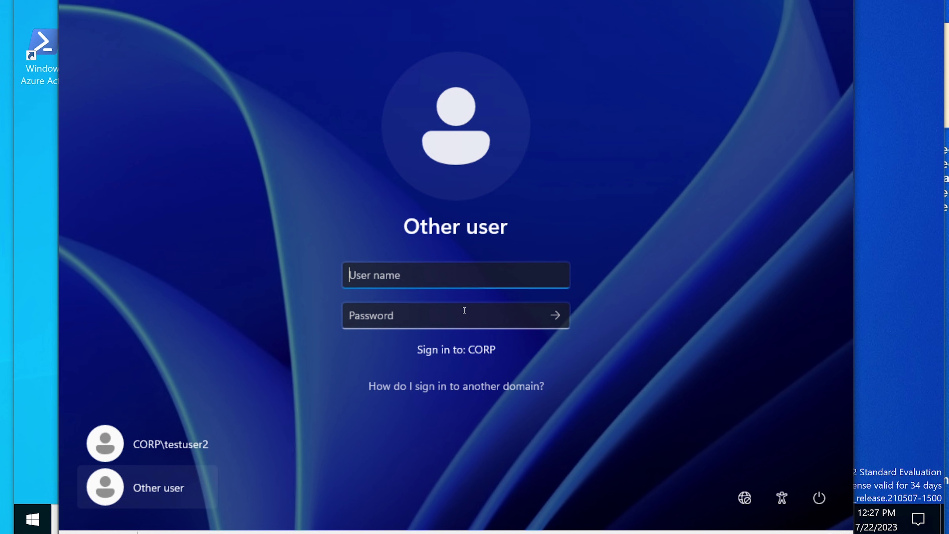
type("administrator")
key("Tab")
type("•••••")
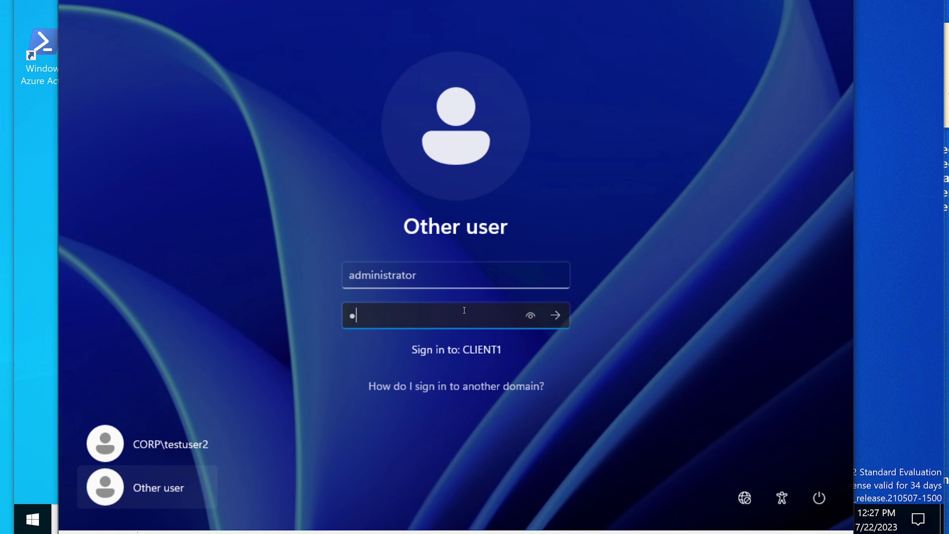
type("•••")
key("Return")
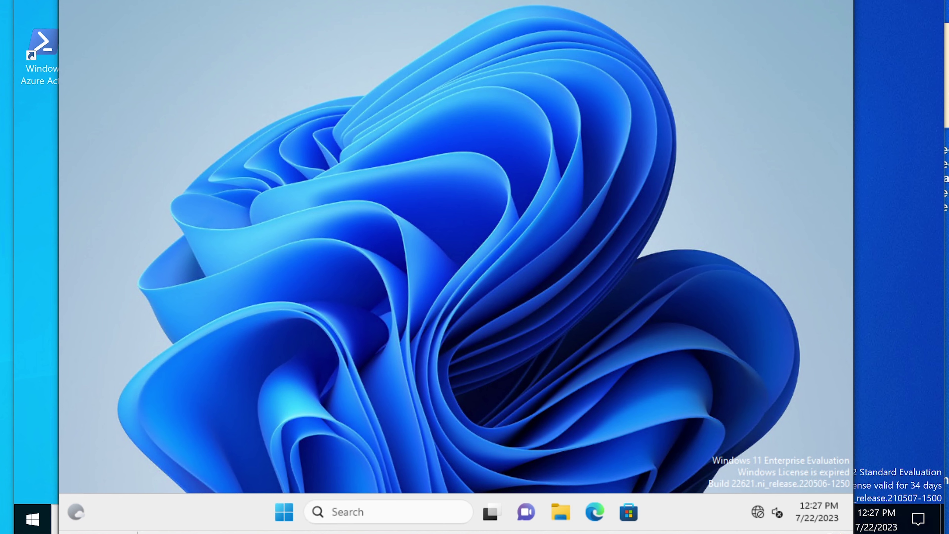
Open the Local Group Policy Editor via a 'local grou' search and enlarge its window
left_click(348, 511)
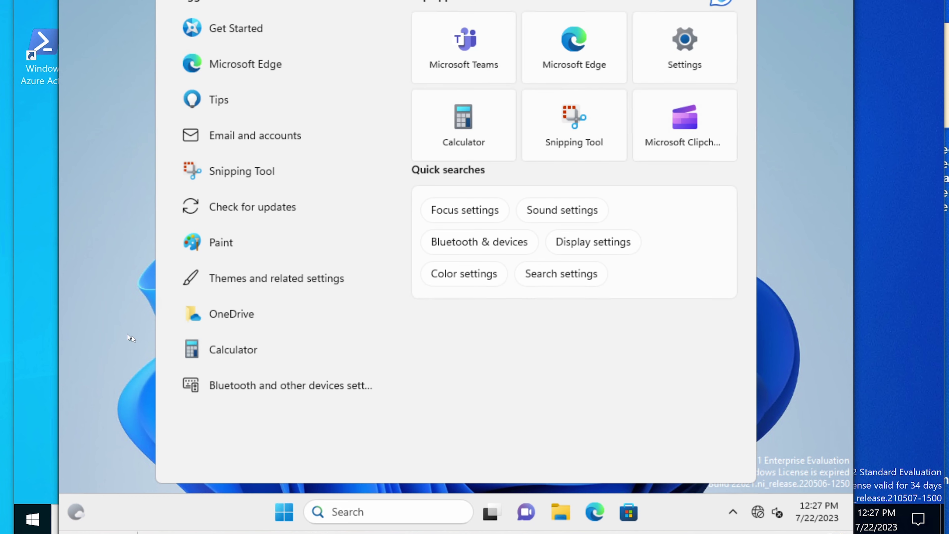
left_click(132, 336)
left_click(373, 511)
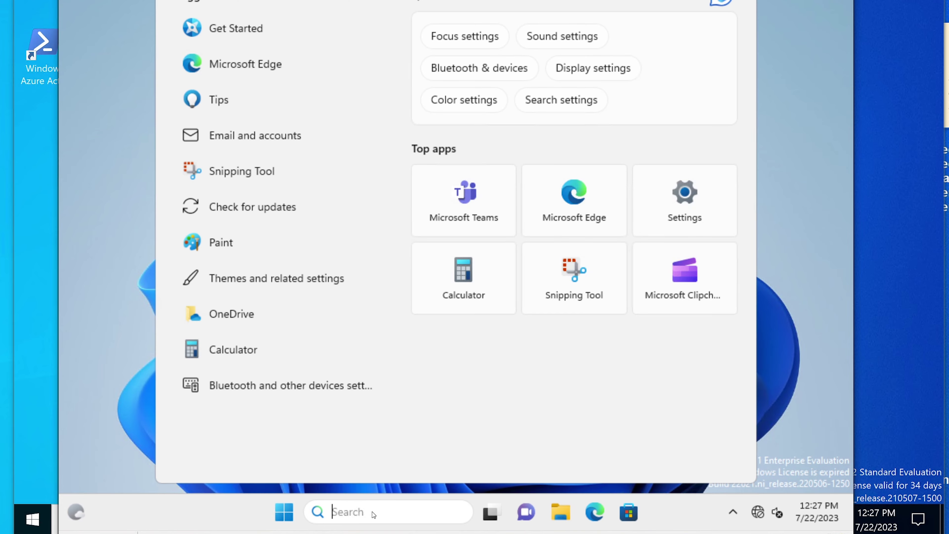
type("l")
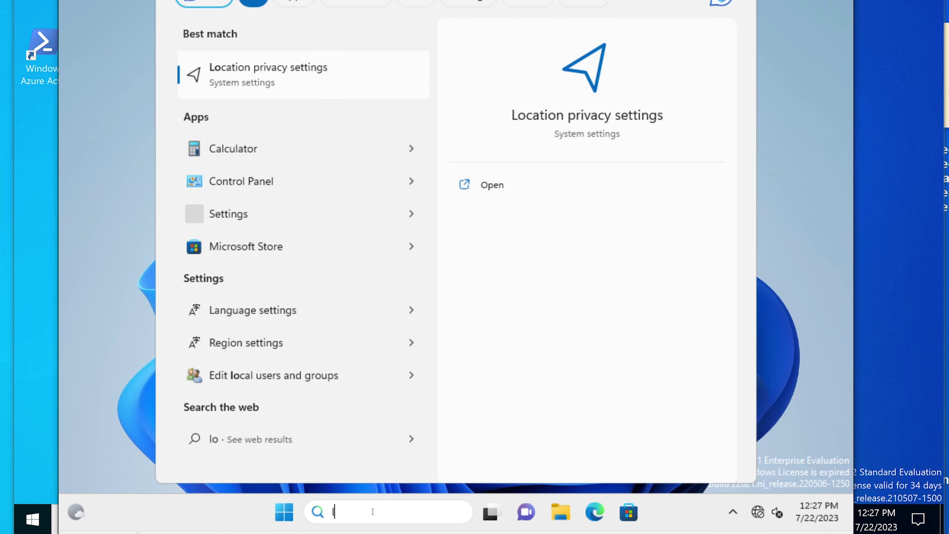
type("ocal")
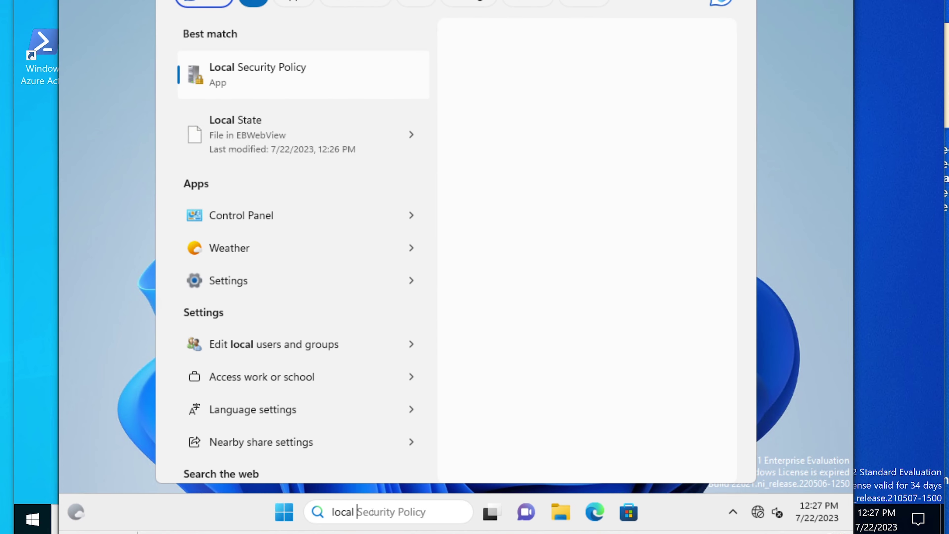
type(" grou")
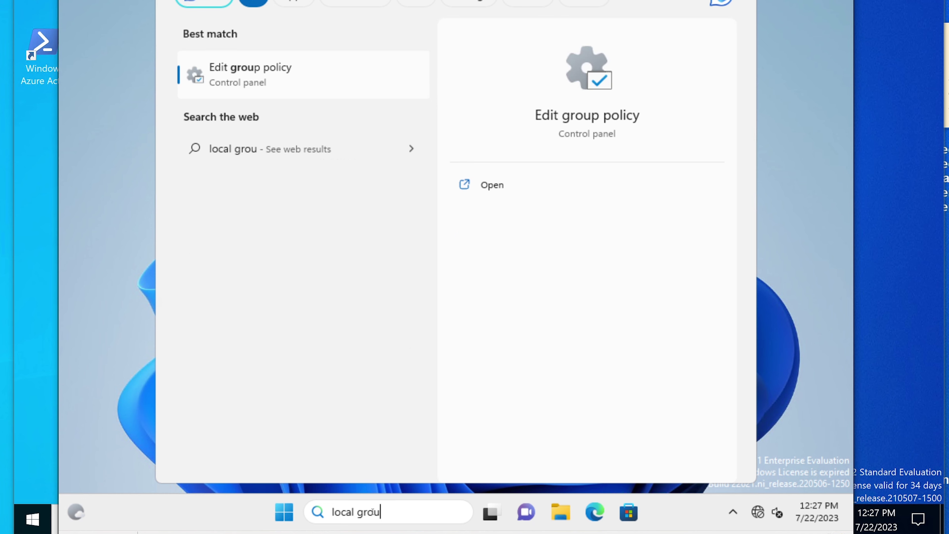
key("Return")
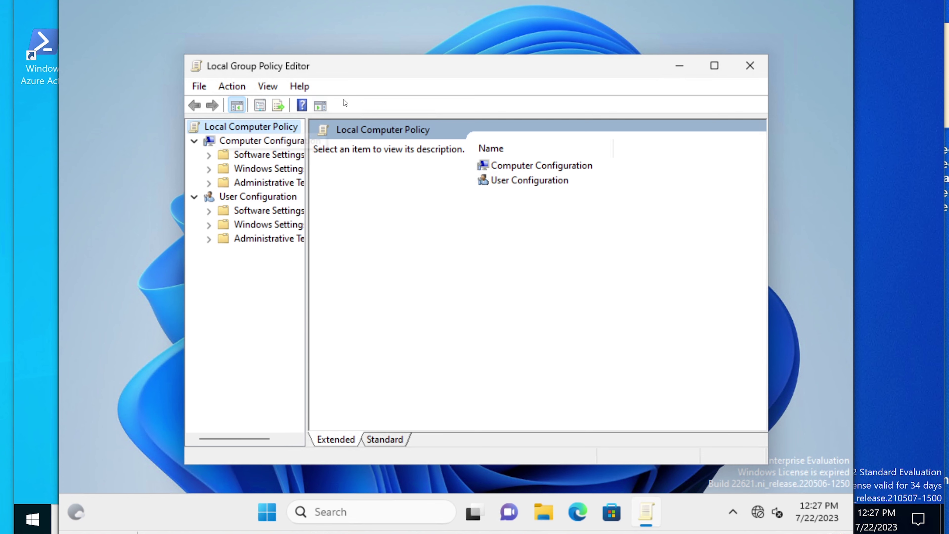
left_click_drag(398, 63, 366, 20)
left_click_drag(739, 420, 793, 453)
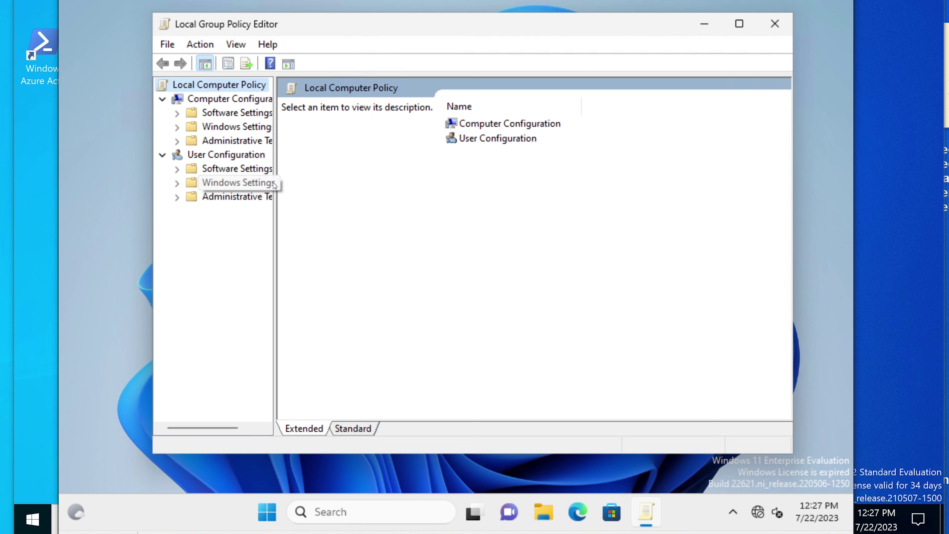
left_click_drag(275, 183, 333, 172)
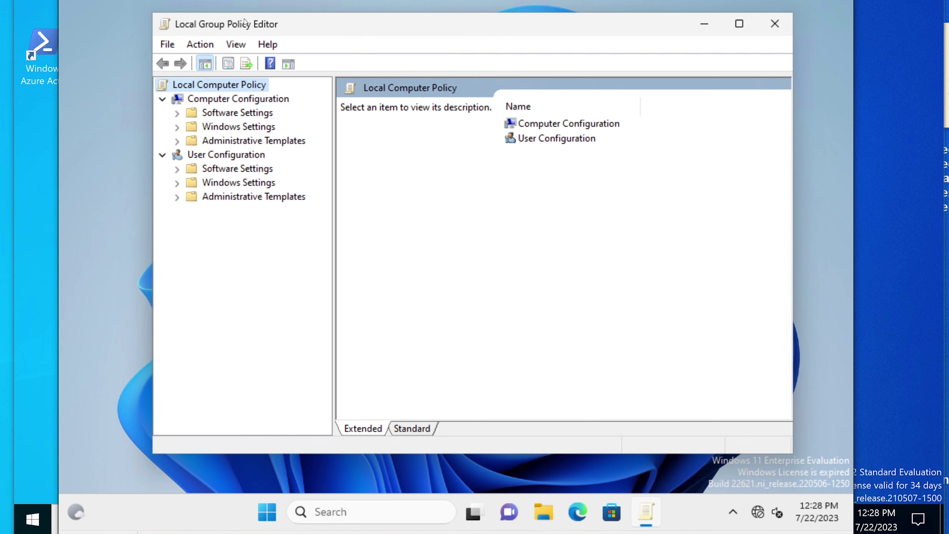
Show User Configuration > Administrative Templates > System > Logon policies
left_click(177, 183)
left_click(177, 183)
left_click(177, 197)
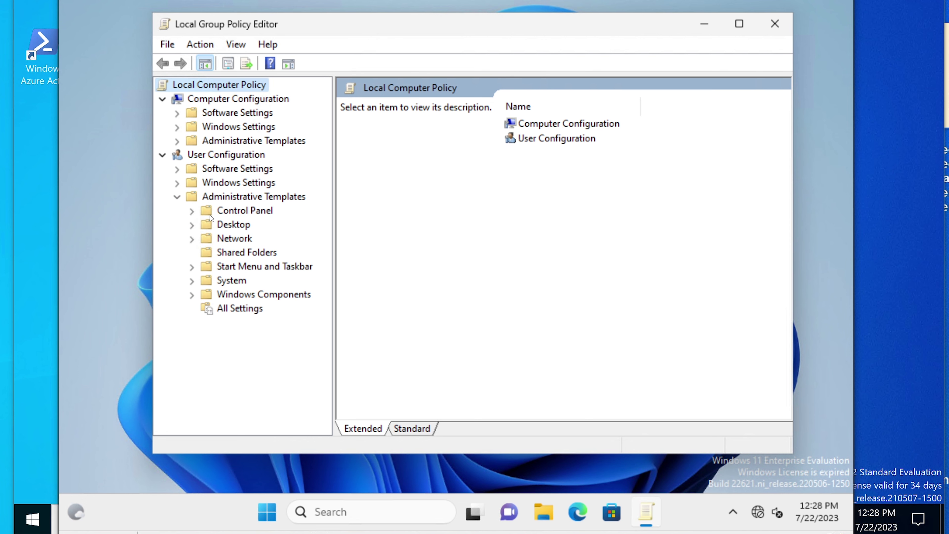
left_click(191, 282)
left_click(244, 336)
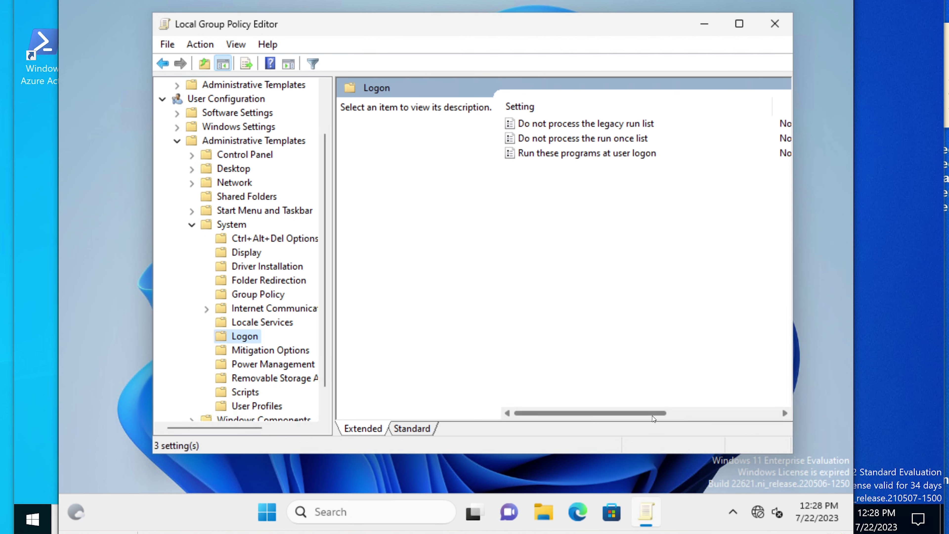
scroll(674, 412, "right", 3)
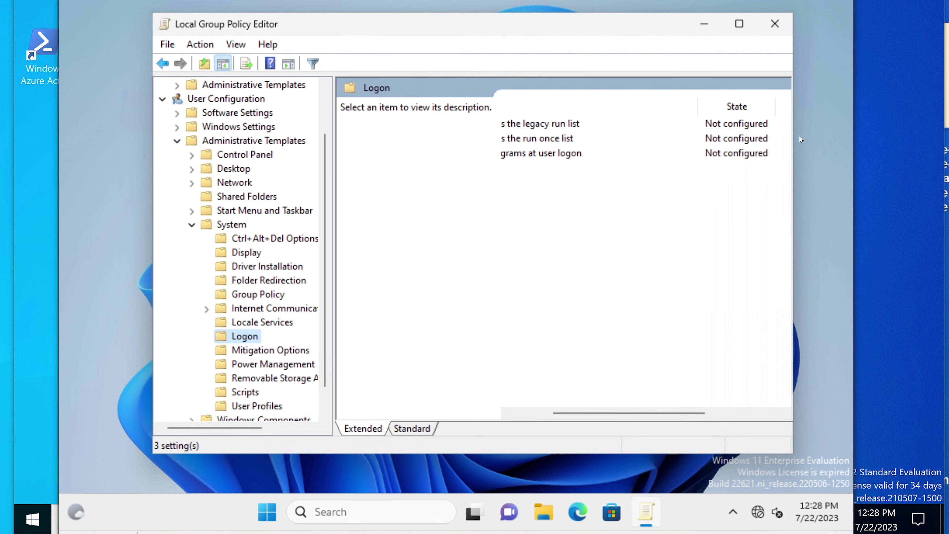
left_click_drag(792, 139, 852, 139)
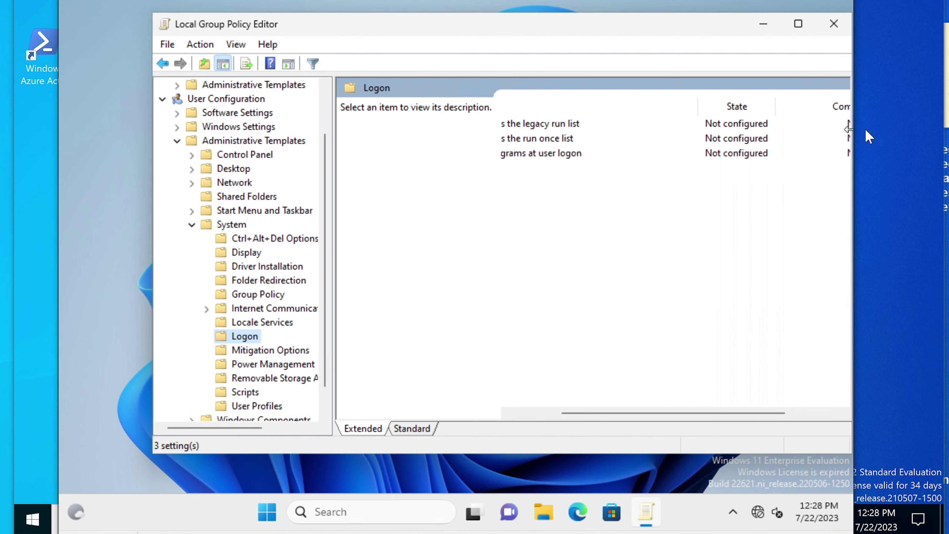
left_click_drag(618, 415, 560, 413)
left_click(554, 153)
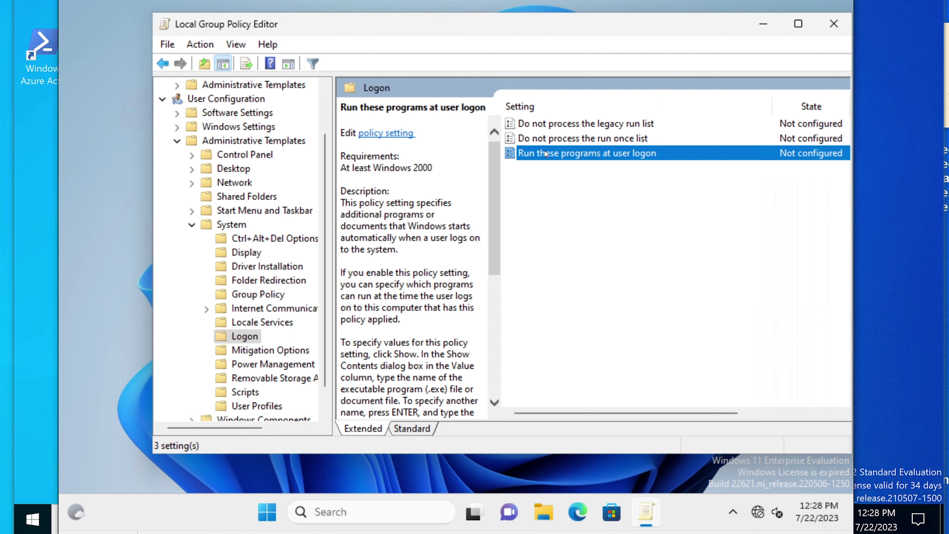
Confirm Run these programs at user logon is Not configured, then cancel out
double_click(544, 151)
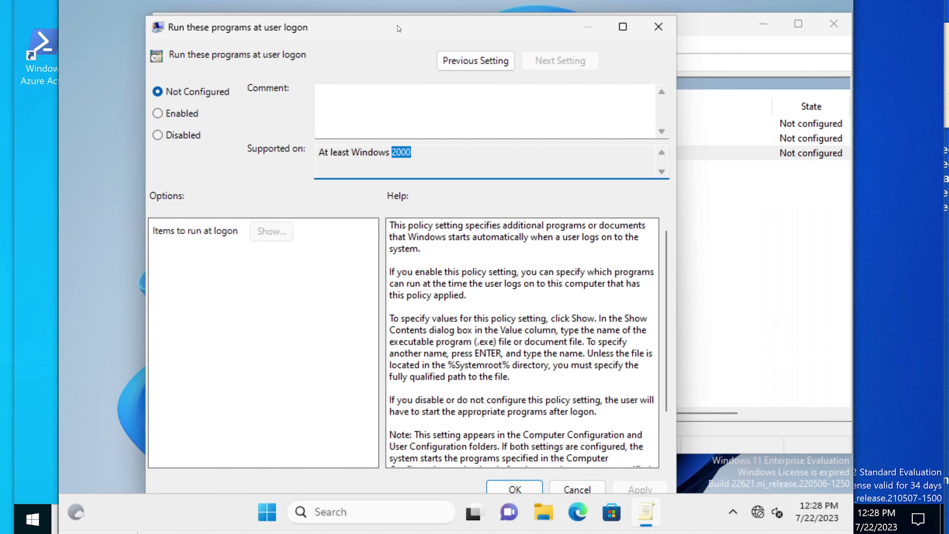
left_click_drag(399, 28, 400, 0)
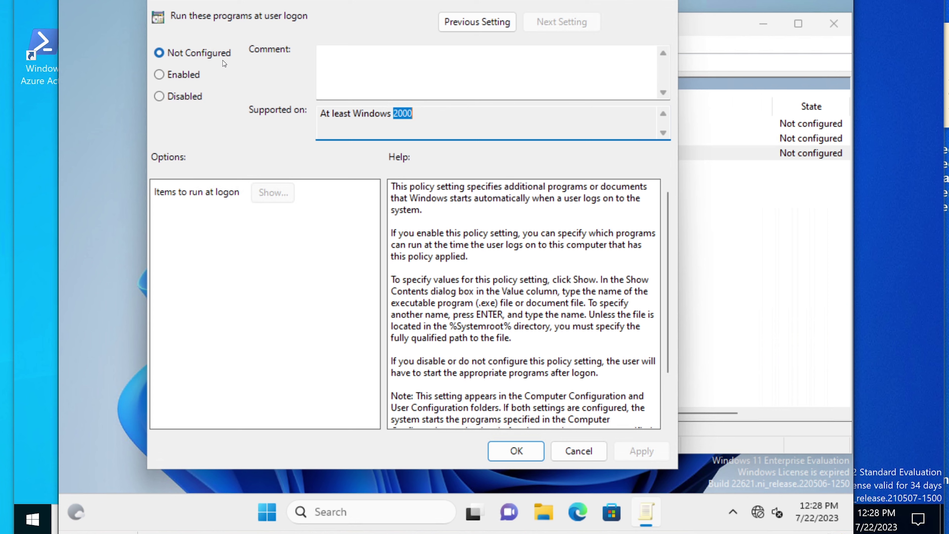
left_click(585, 455)
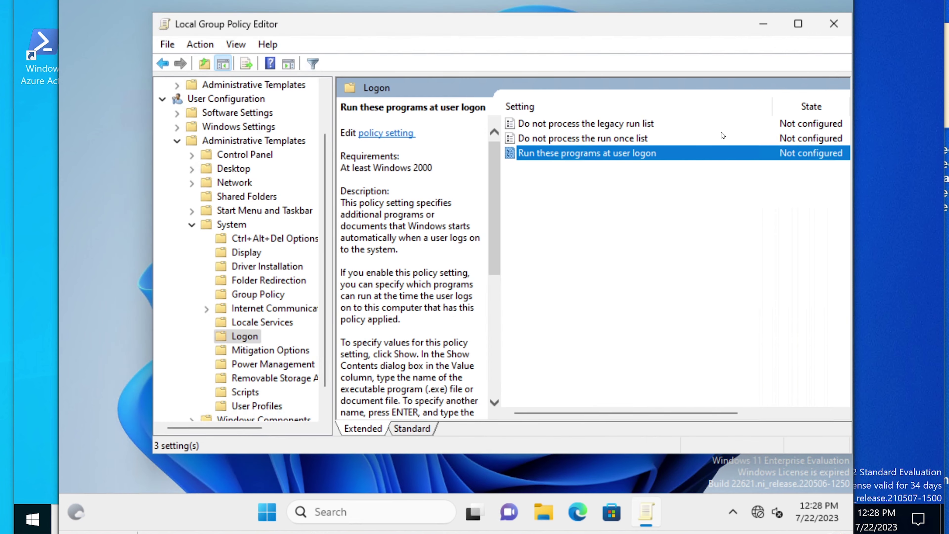
left_click_drag(708, 22, 664, 16)
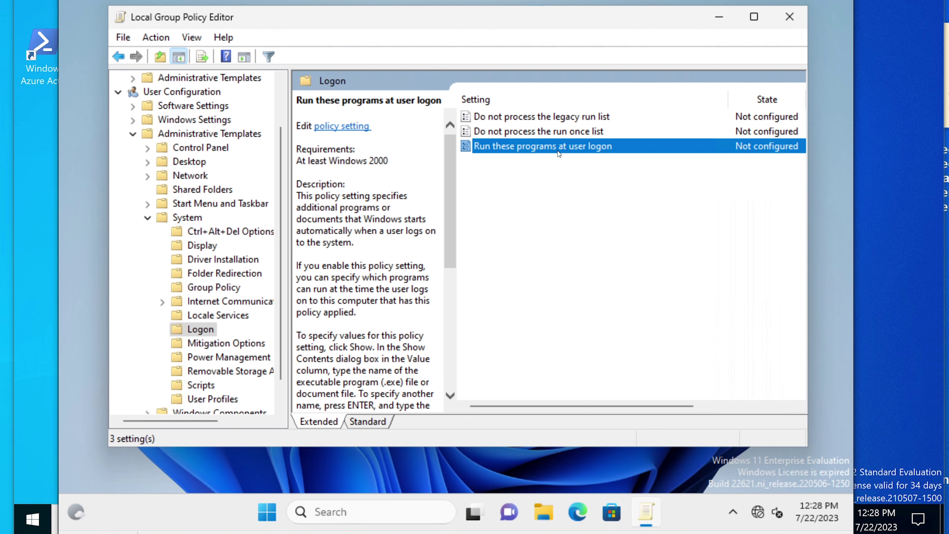
Close the policy editor and navigate File Explorer to C:\ProgramData, fixing the path typo
left_click(790, 16)
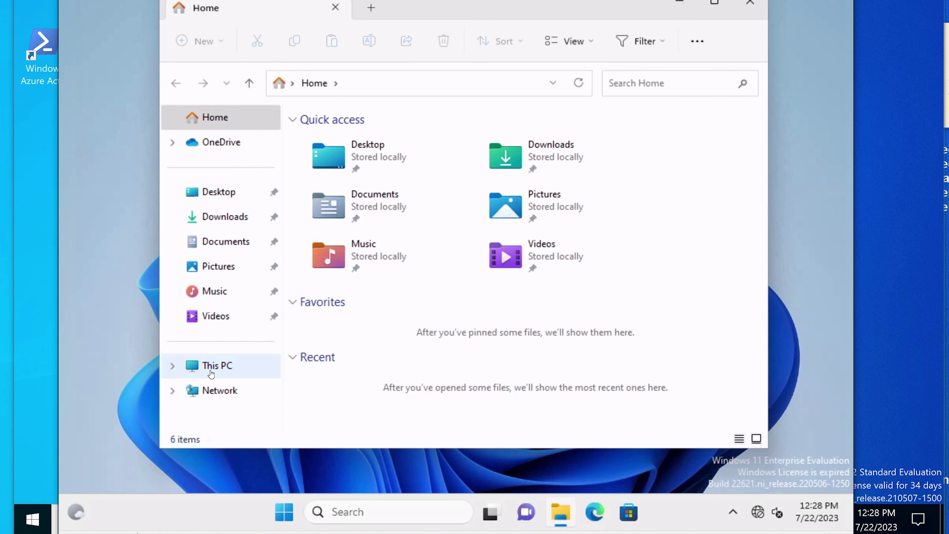
left_click(211, 374)
left_click(416, 165)
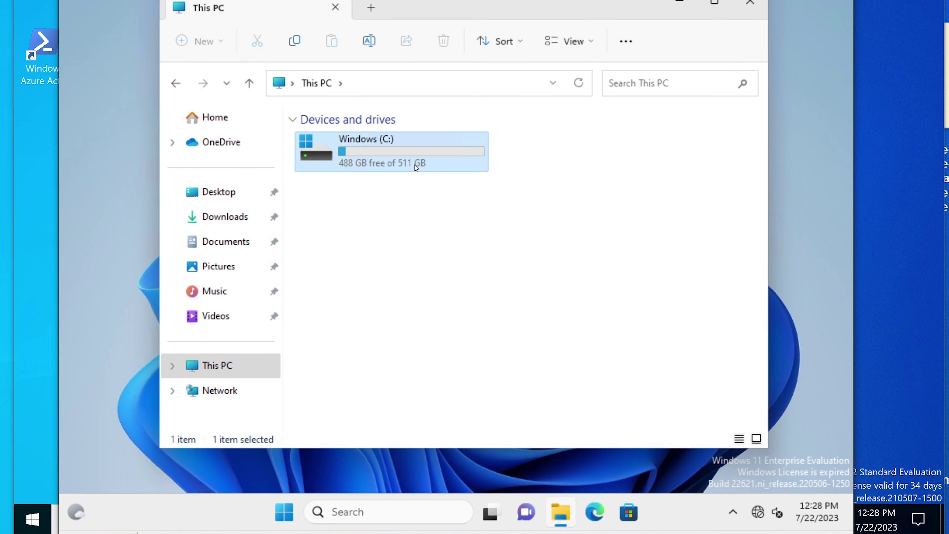
double_click(415, 165)
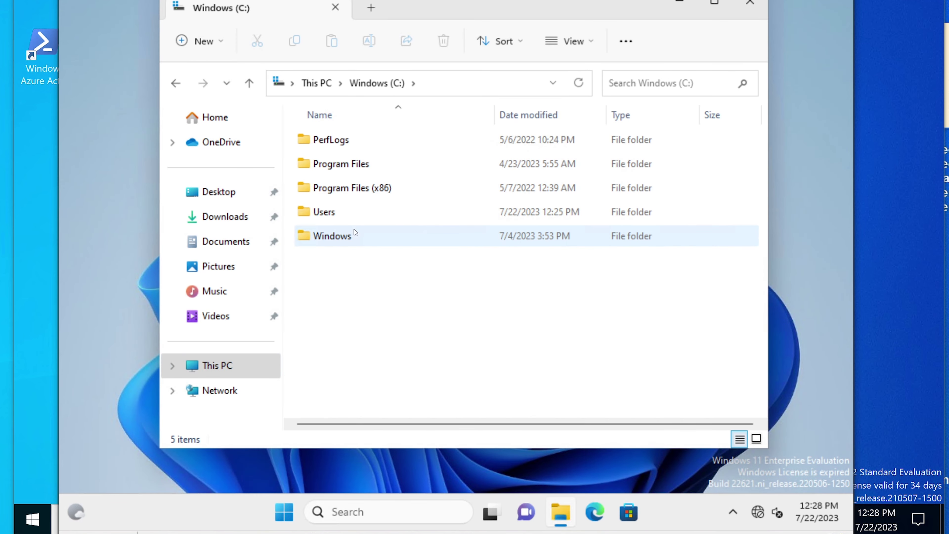
left_click(447, 86)
left_click(448, 86)
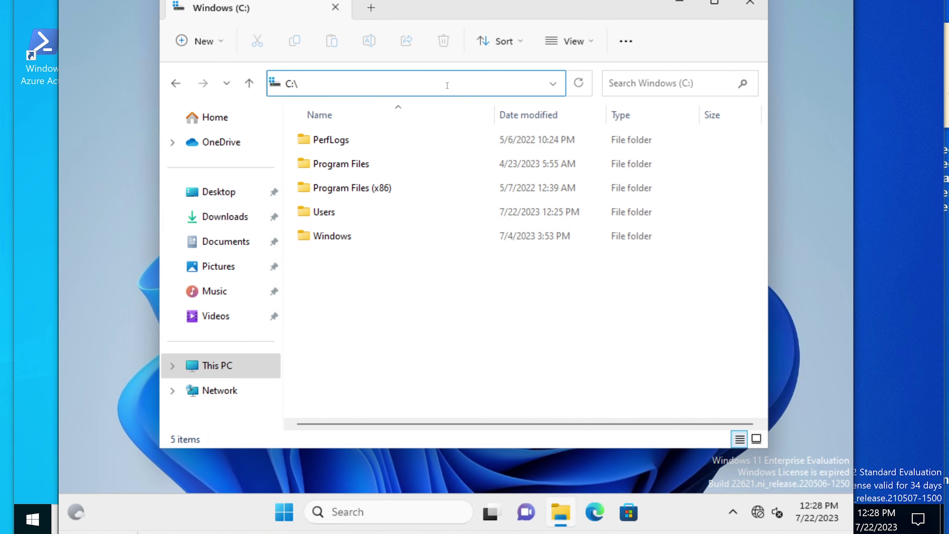
type("pr")
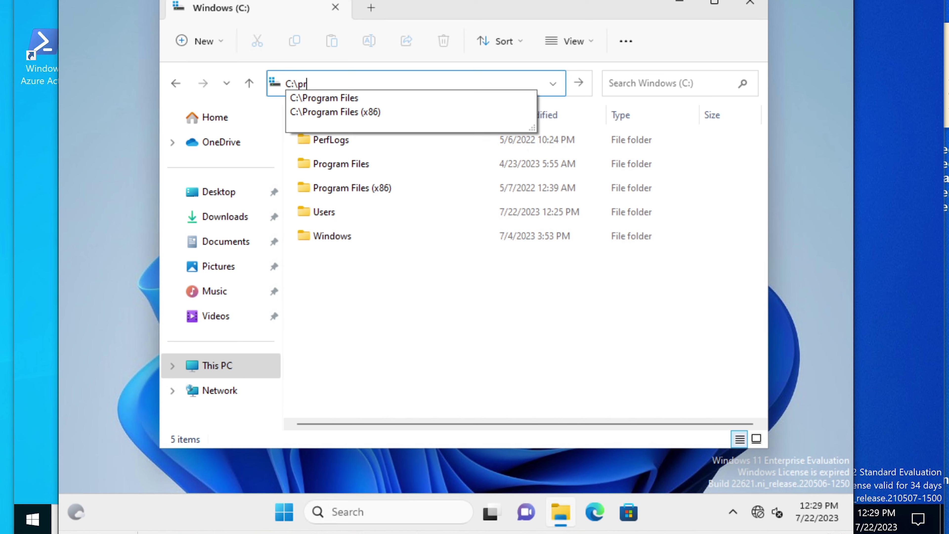
type("ogram data")
key("Return")
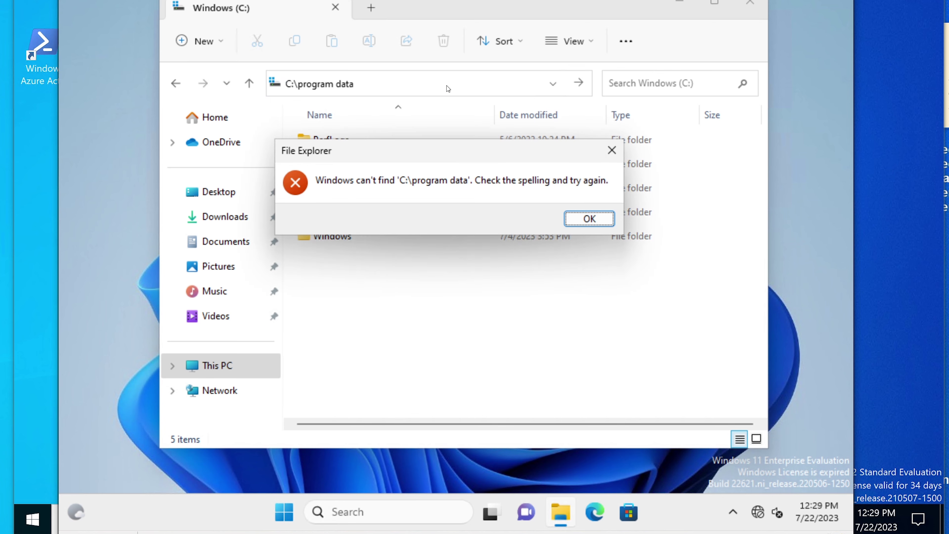
left_click(607, 226)
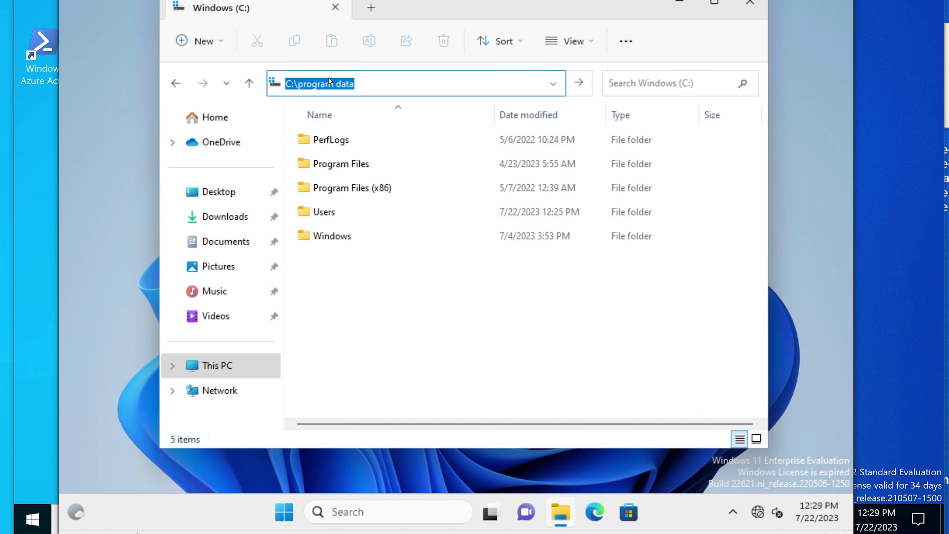
left_click(337, 85)
key("BackSpace")
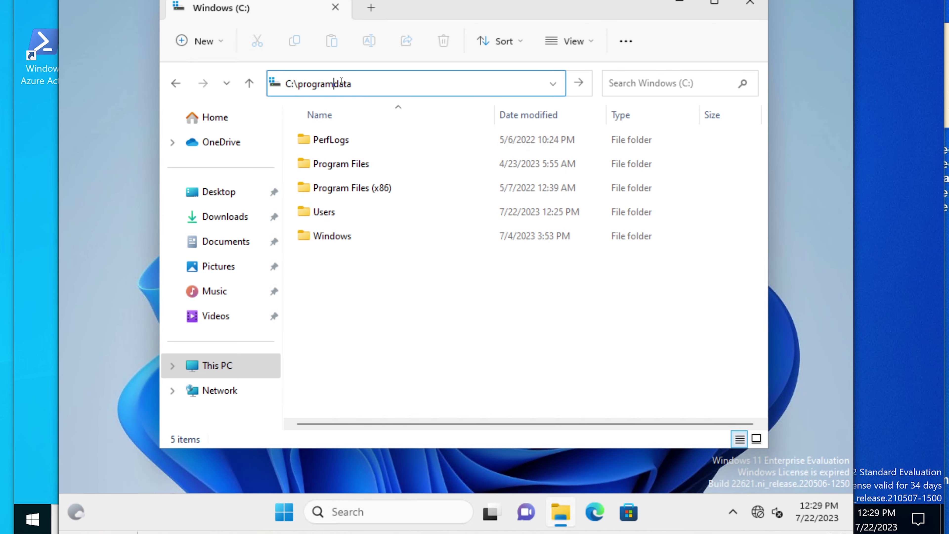
key("Return")
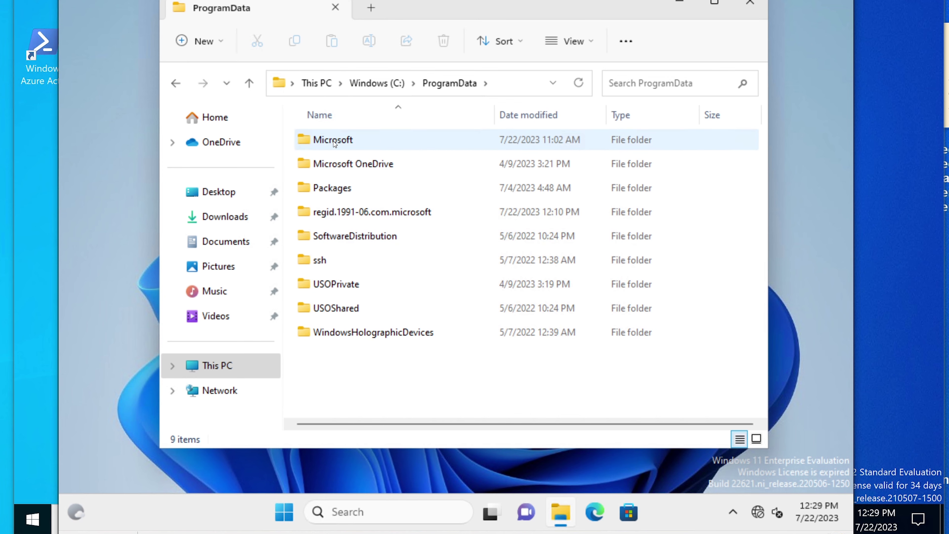
Go through Microsoft > Windows > Start Menu > Programs into the empty Startup folder
double_click(334, 143)
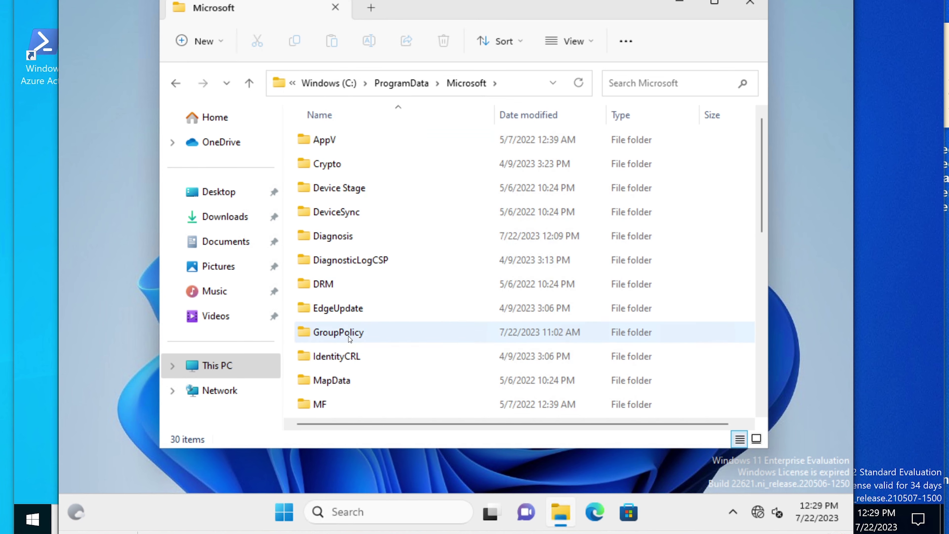
scroll(349, 336, "down", 3)
scroll(349, 336, "down", 3)
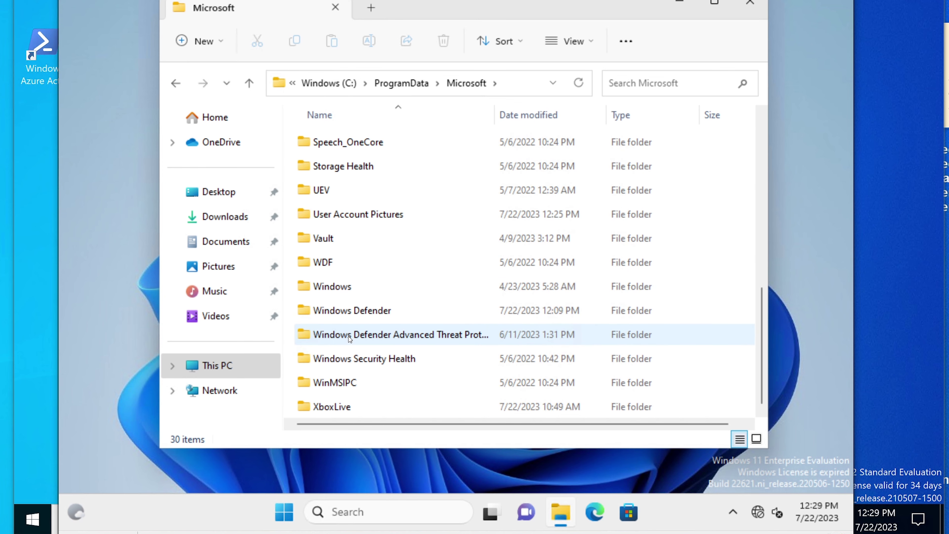
left_click(341, 289)
double_click(343, 291)
scroll(351, 305, "down", 1)
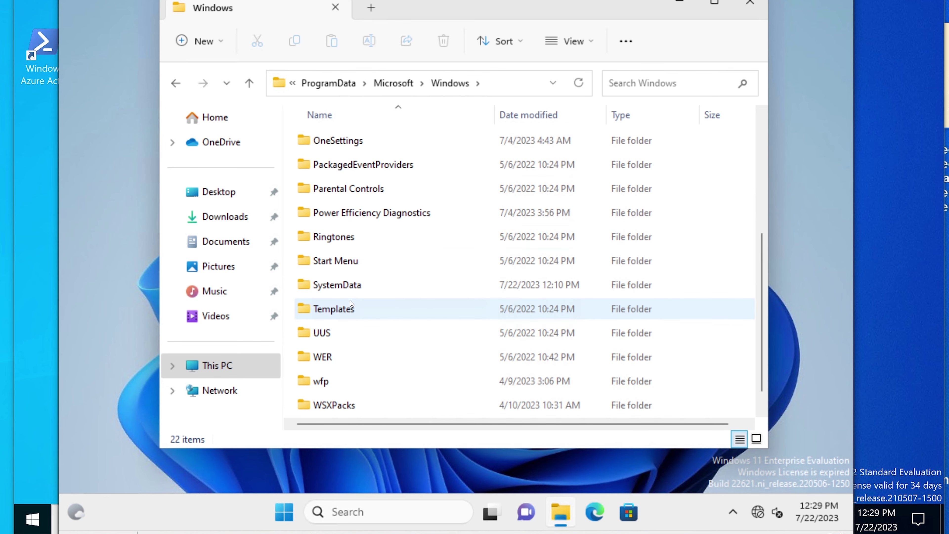
double_click(346, 264)
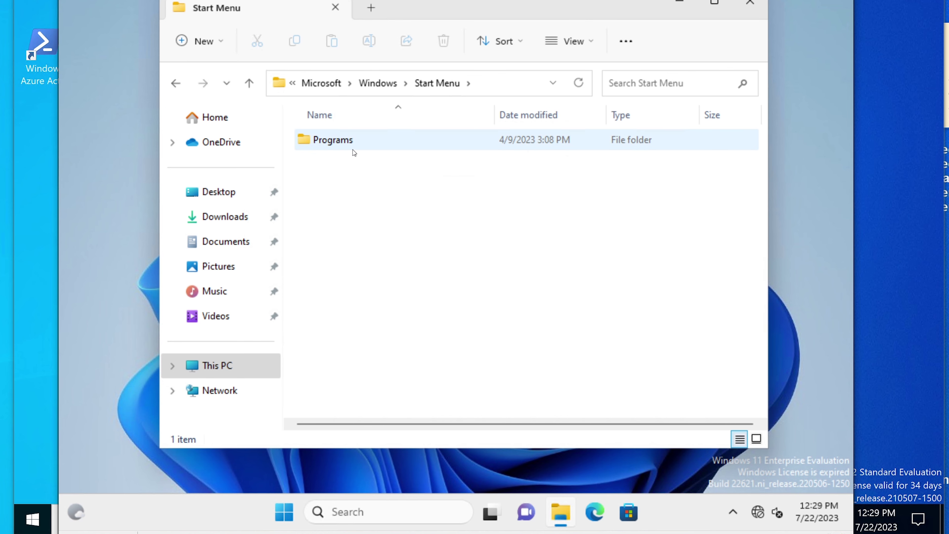
double_click(352, 146)
double_click(342, 191)
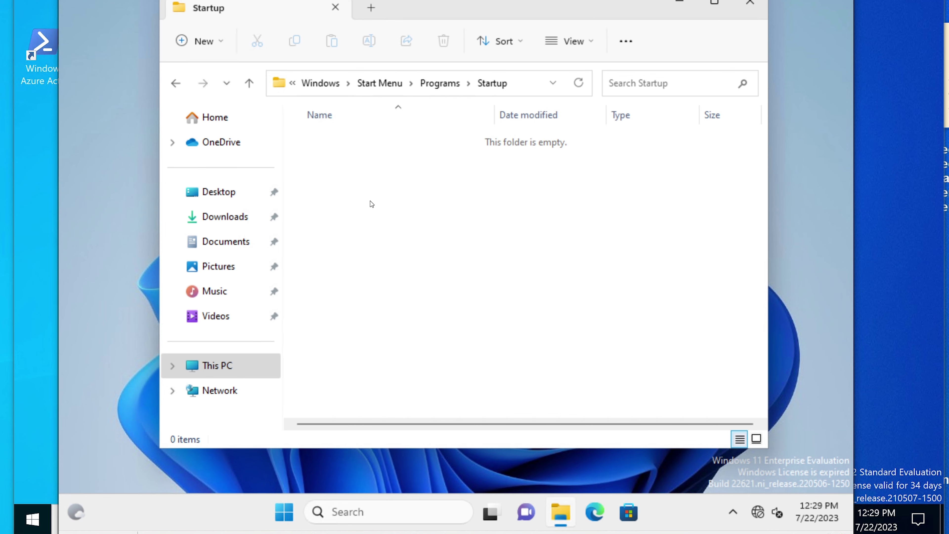
left_click_drag(485, 3, 491, 18)
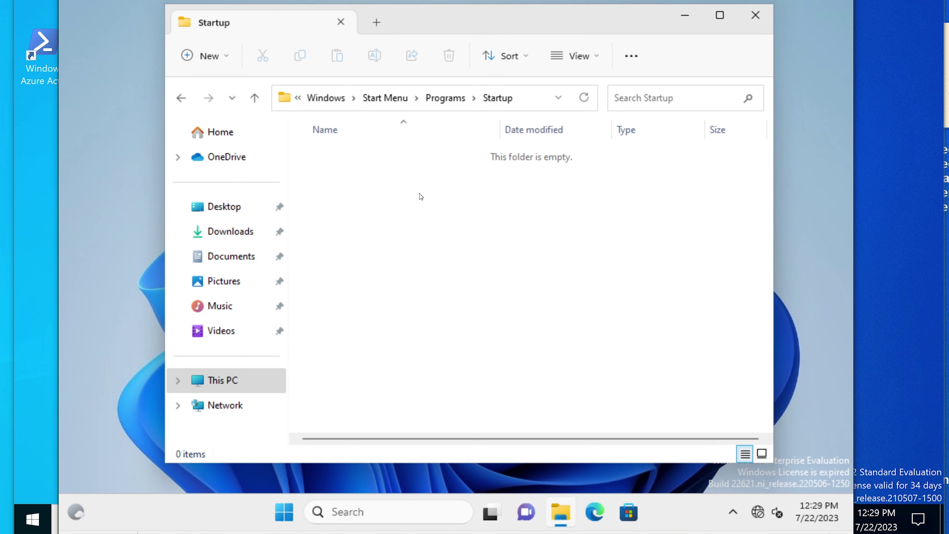
Create a new text document named 'Startup Test' in the Startup folder
right_click(371, 255)
mouse_move(436, 349)
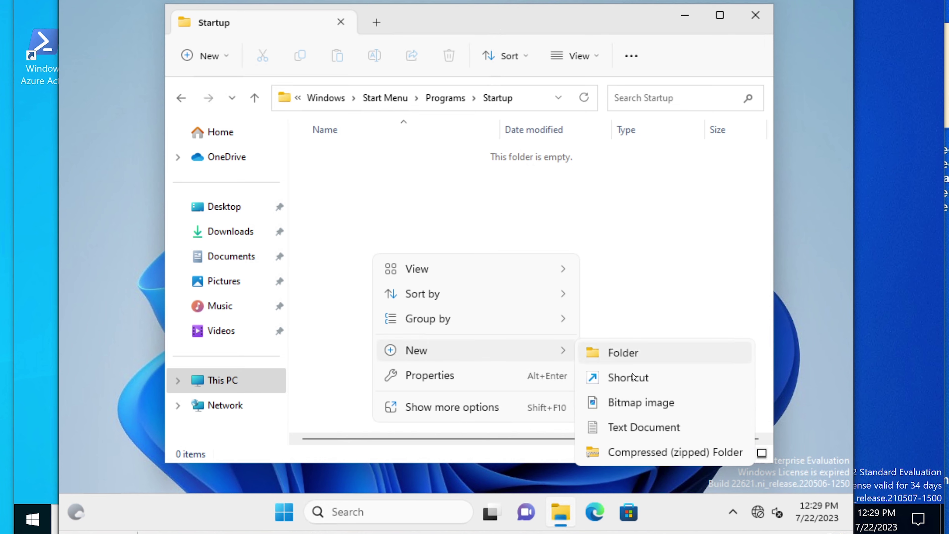
left_click(639, 427)
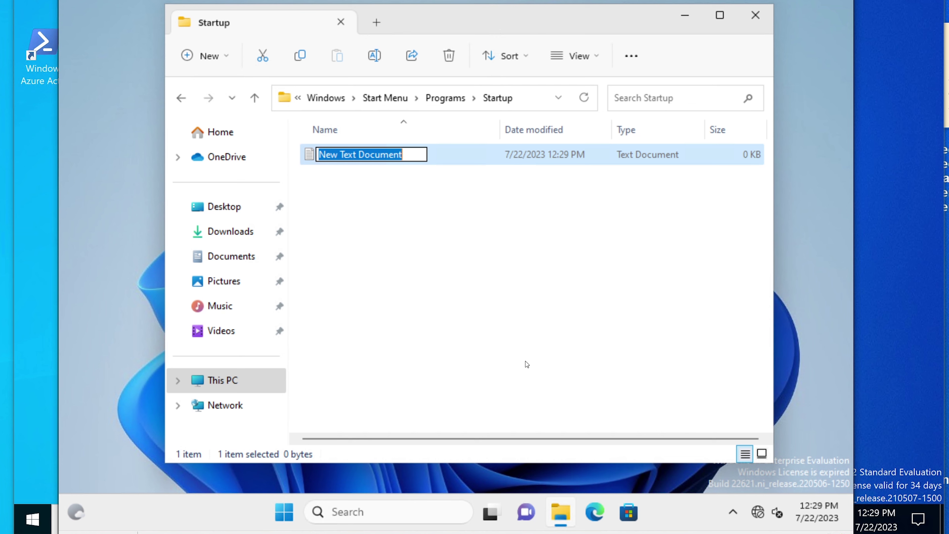
type("Start")
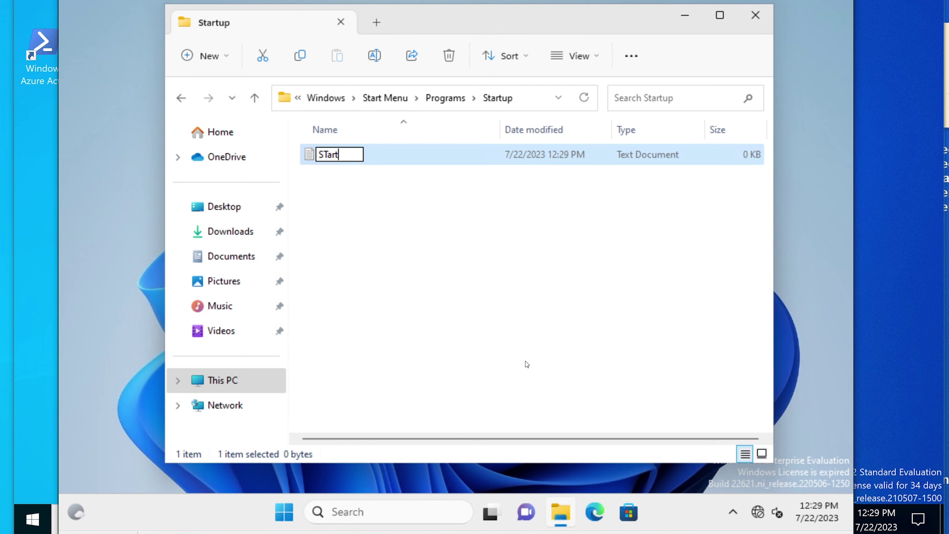
key("BackSpace")
key("BackSpace")
key("BackSpace")
type("artup Test")
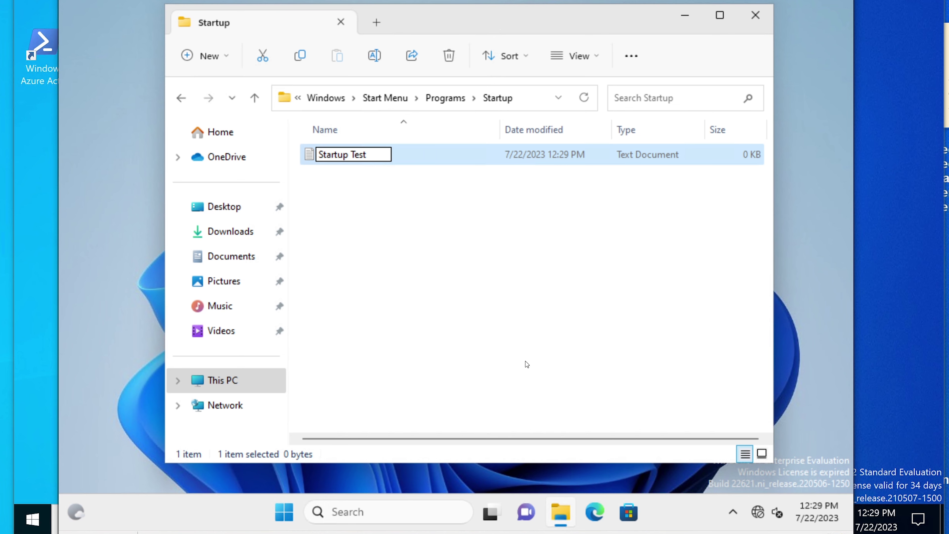
key("Return")
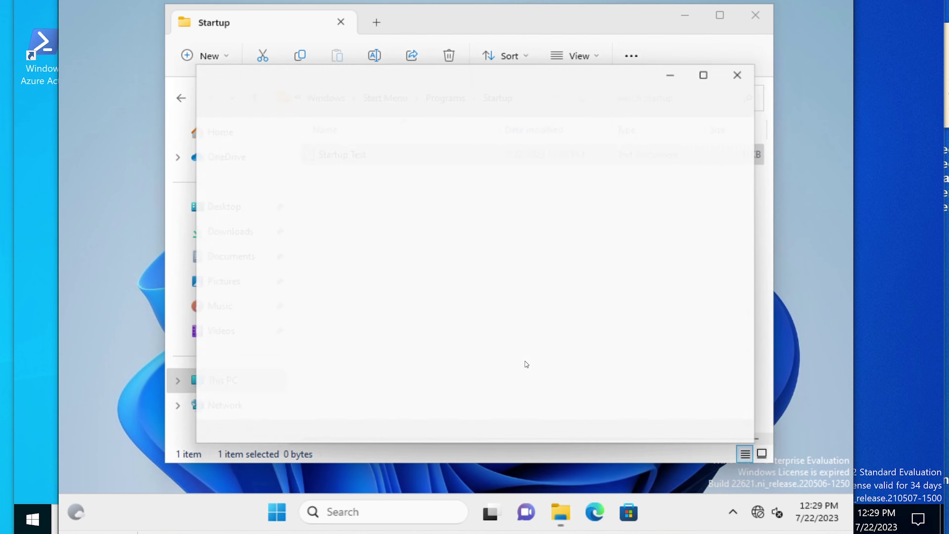
Write 'Star up test' into the document and save it on closing
type("STar")
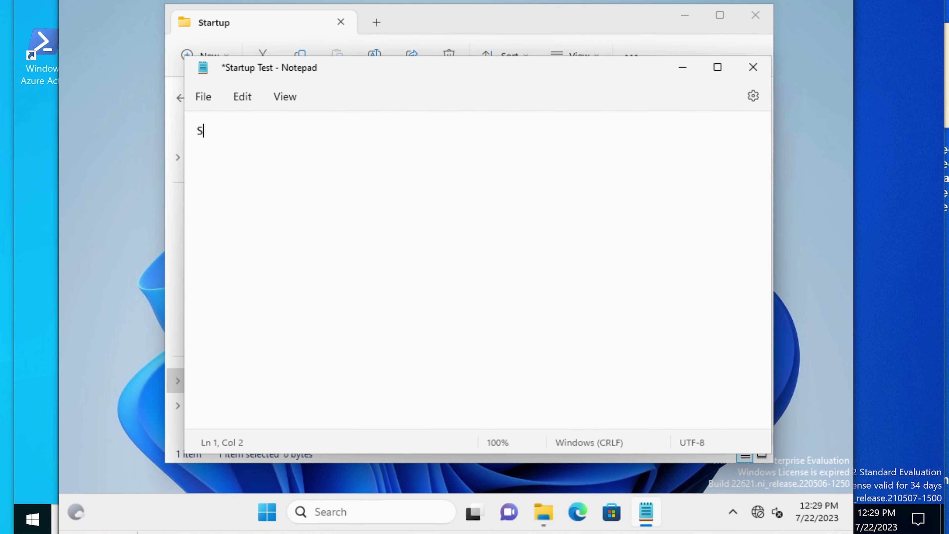
key("BackSpace")
key("BackSpace")
key("BackSpace")
type("tar up test")
left_click(757, 69)
left_click(364, 305)
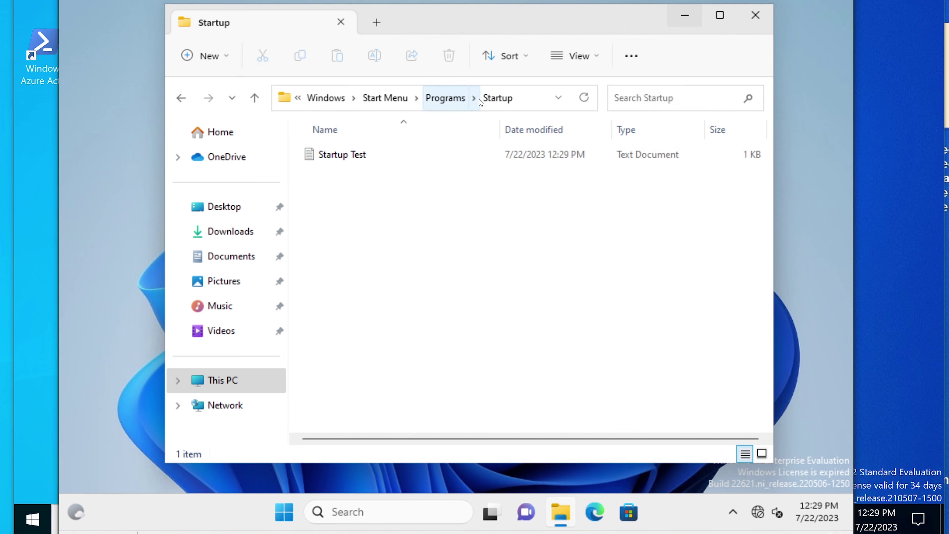
Check via the Programs folder that Startup Test is saved in Startup
left_click(440, 104)
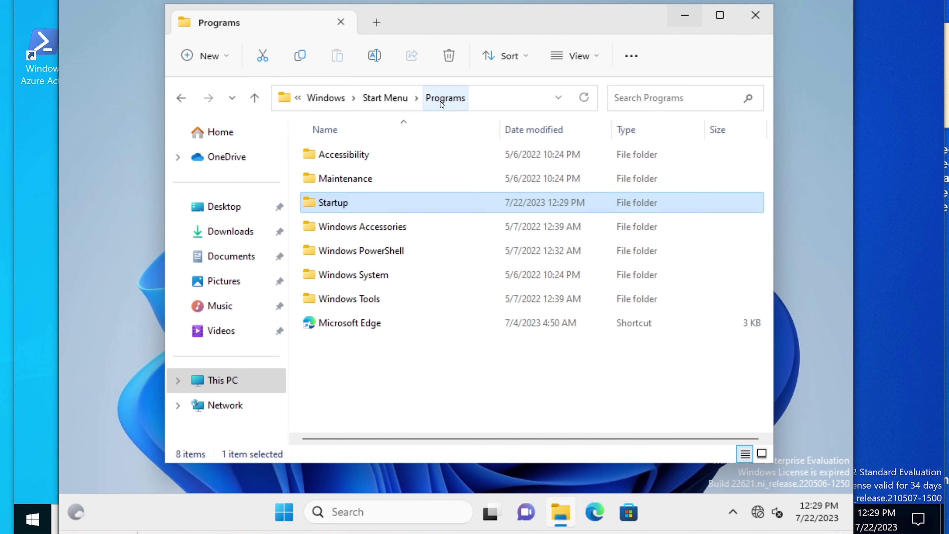
left_click(332, 323)
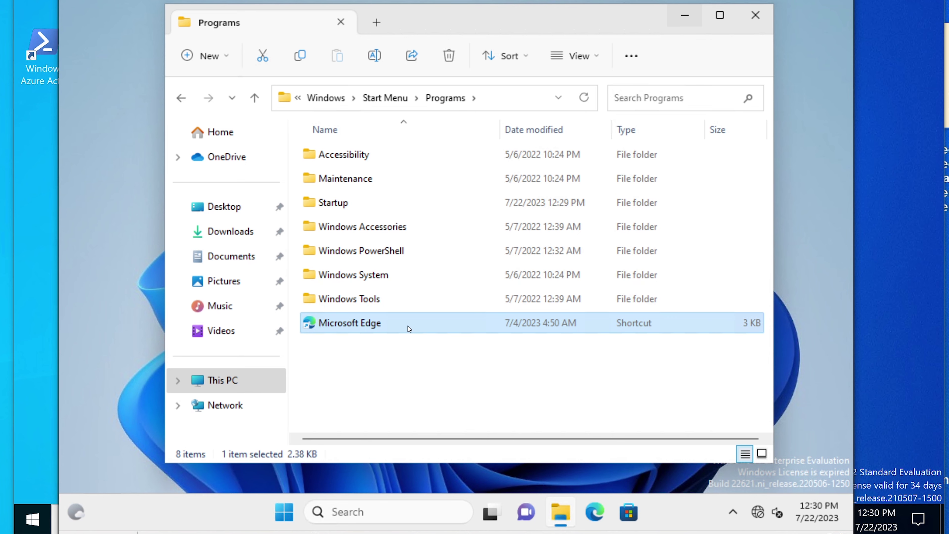
double_click(373, 204)
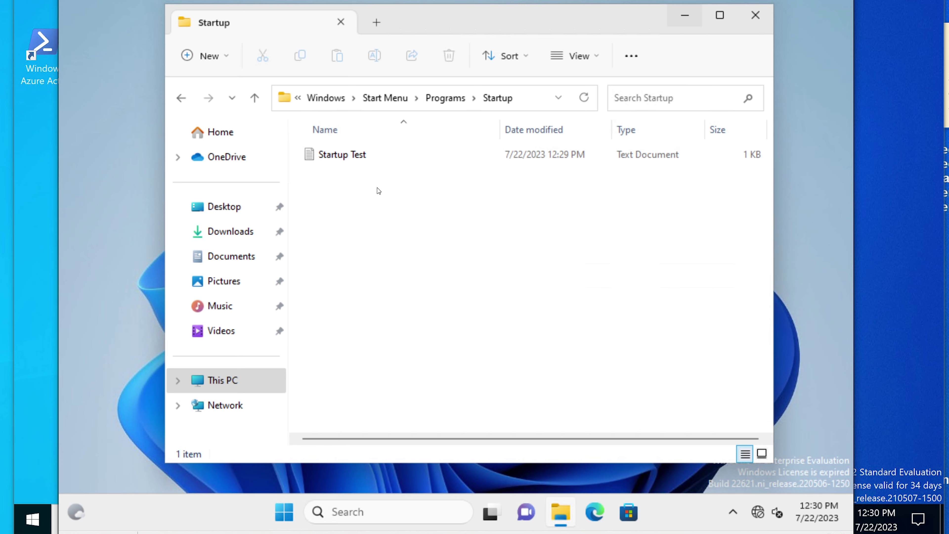
left_click(367, 160)
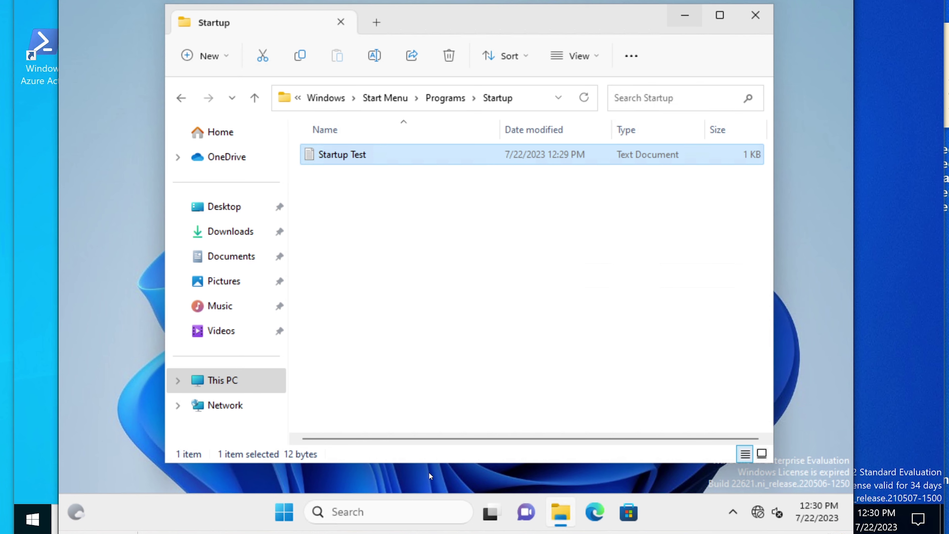
Sign the administrator out of the Windows 11 client
left_click(295, 518)
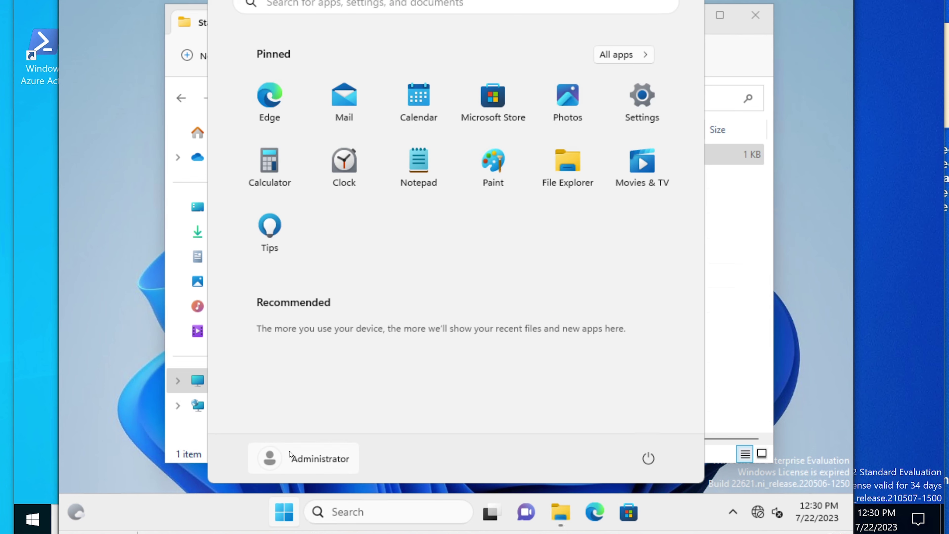
left_click(299, 457)
left_click(301, 400)
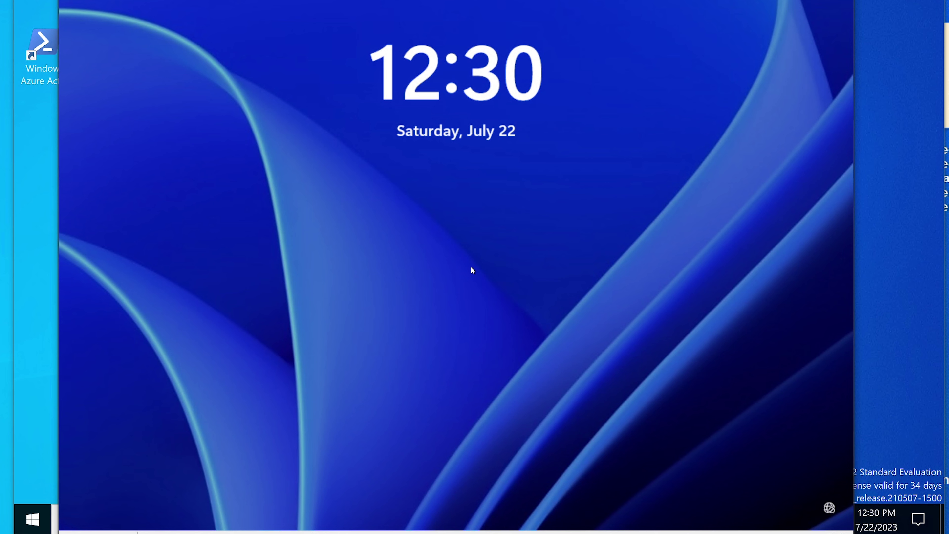
Sign in through Other user with the second test user's name and password
left_click(417, 338)
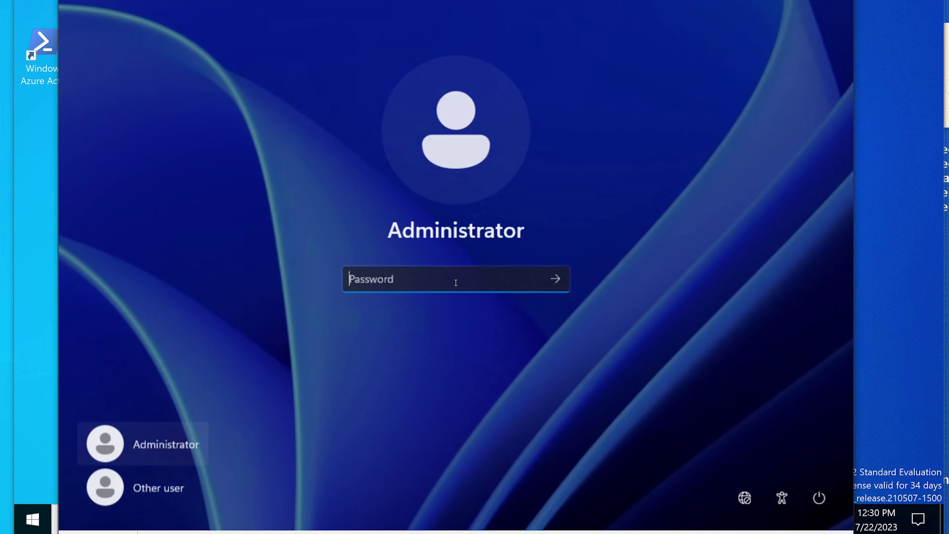
left_click(142, 502)
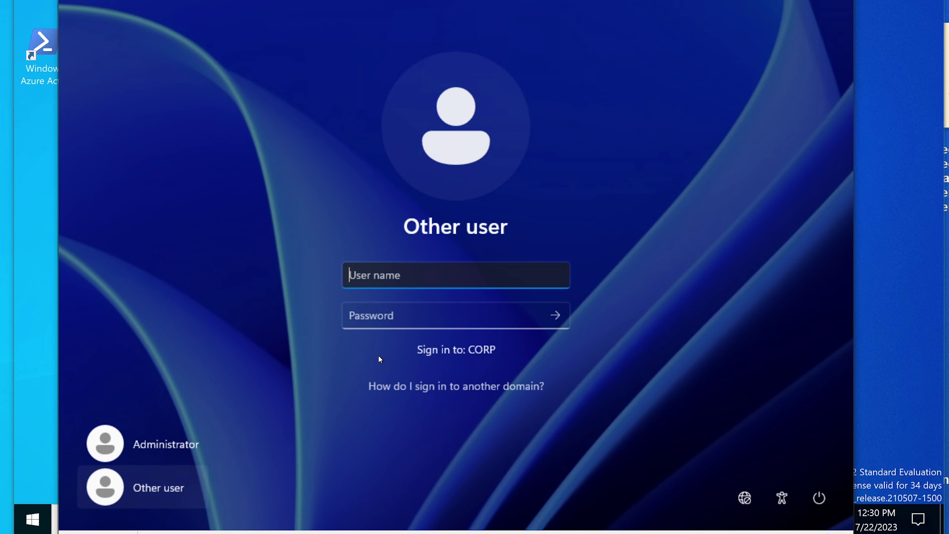
type("testuser2")
key("Tab")
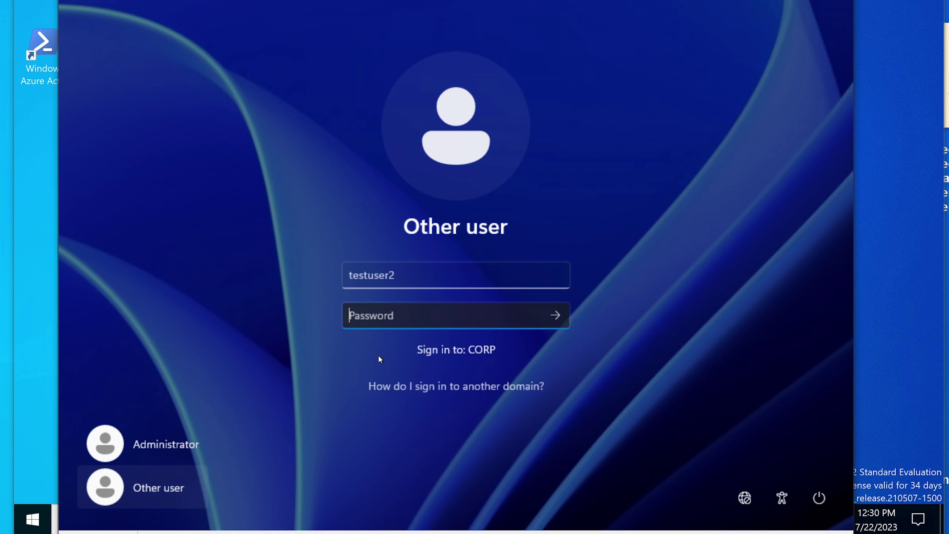
type("Password")
key("Return")
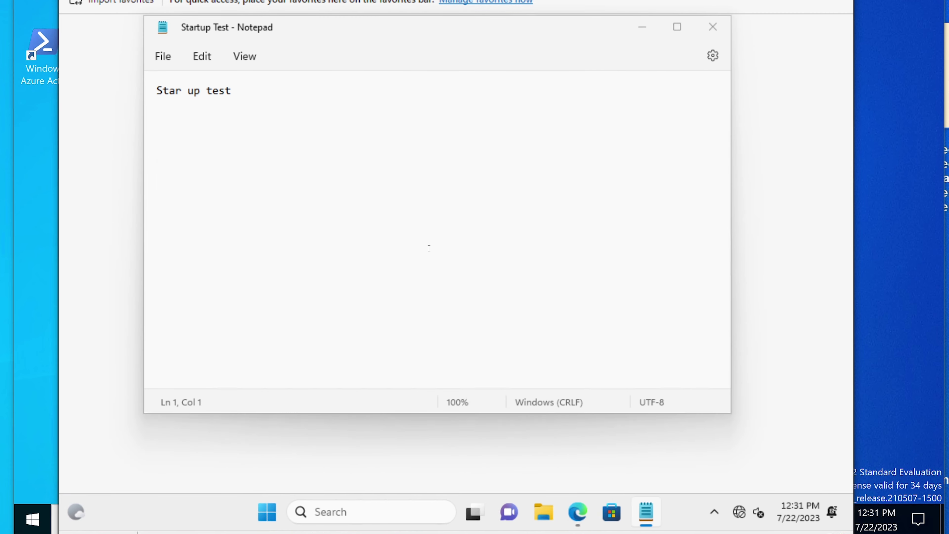
Close the auto-opened Startup Test Notepad window and the Edge window
left_click_drag(324, 25, 332, 44)
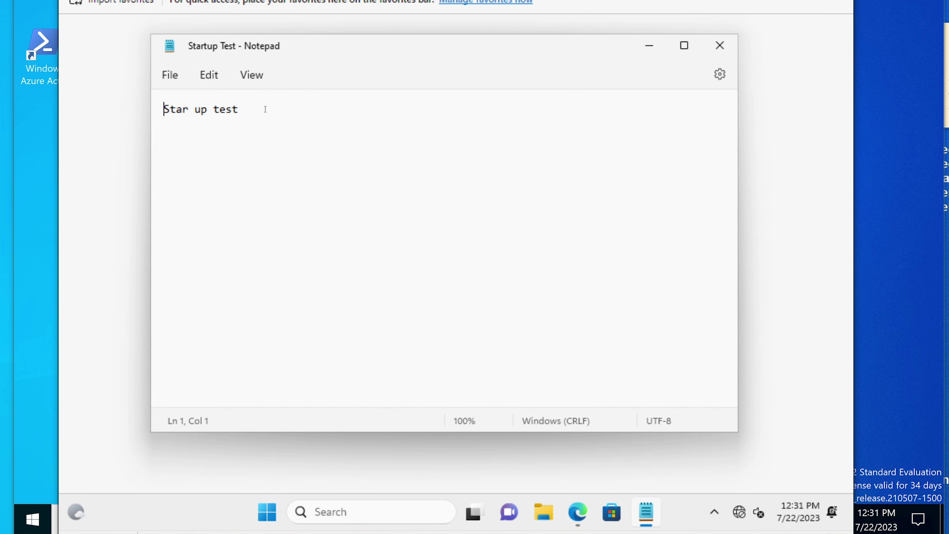
left_click(720, 50)
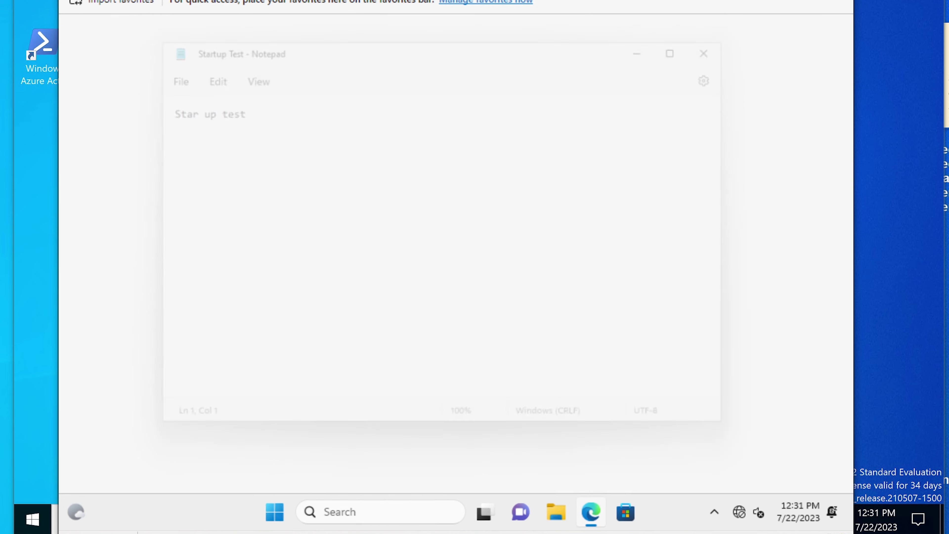
key("alt+F4")
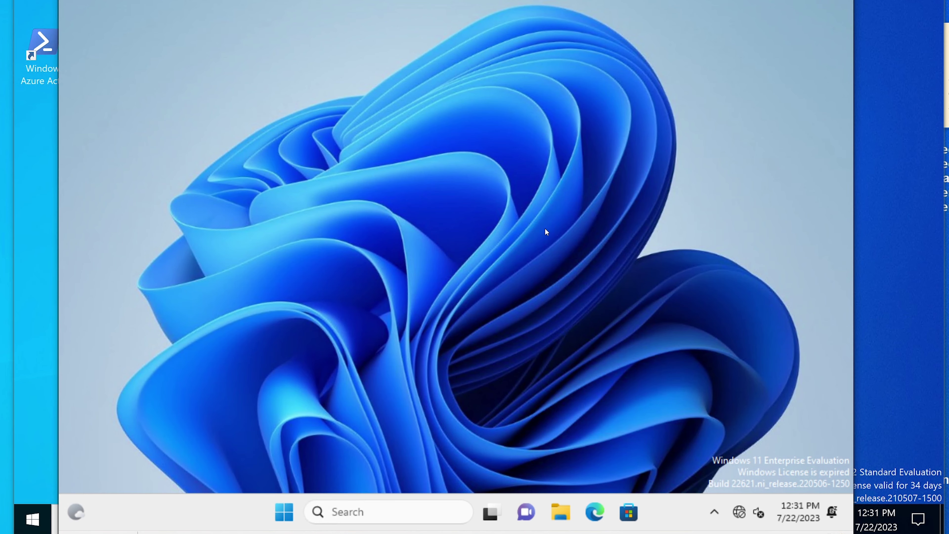